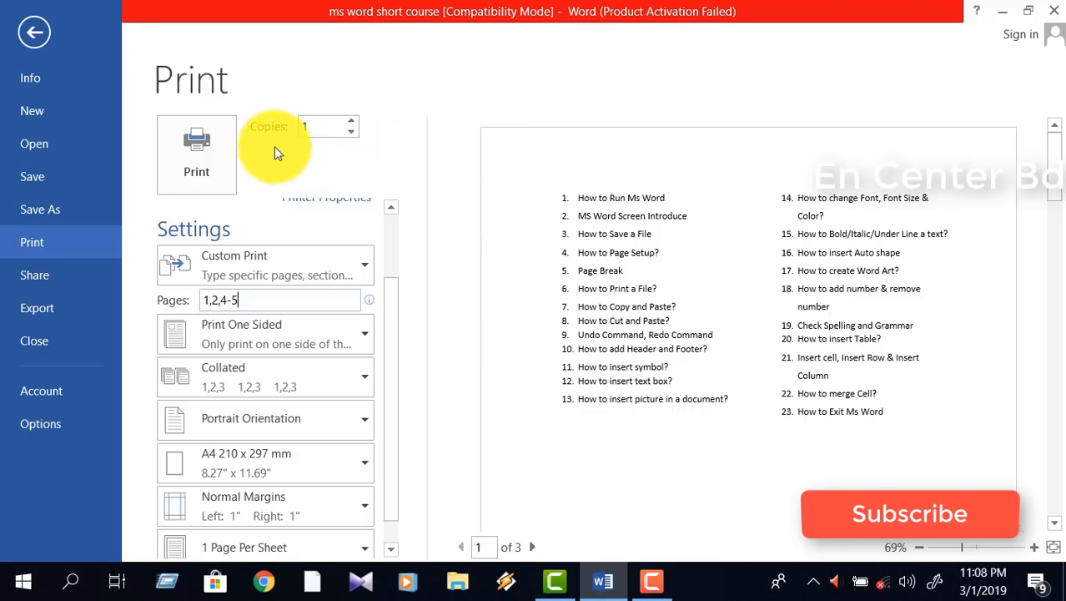
- Set the print job to 2 copies in portrait orientation and print it
left_click(352, 123)
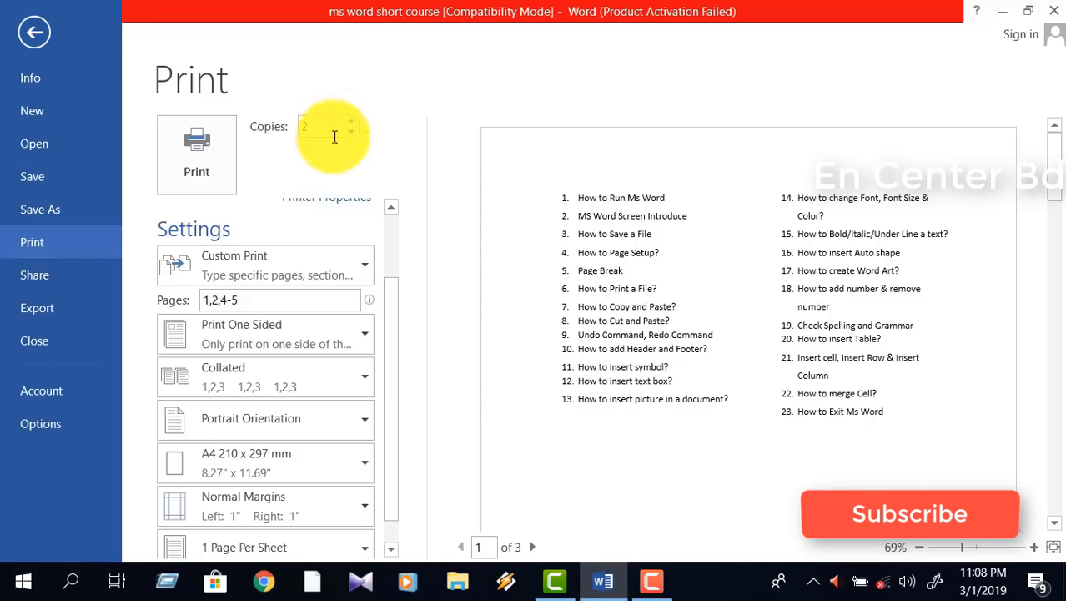
scroll(269, 468, "down", 1)
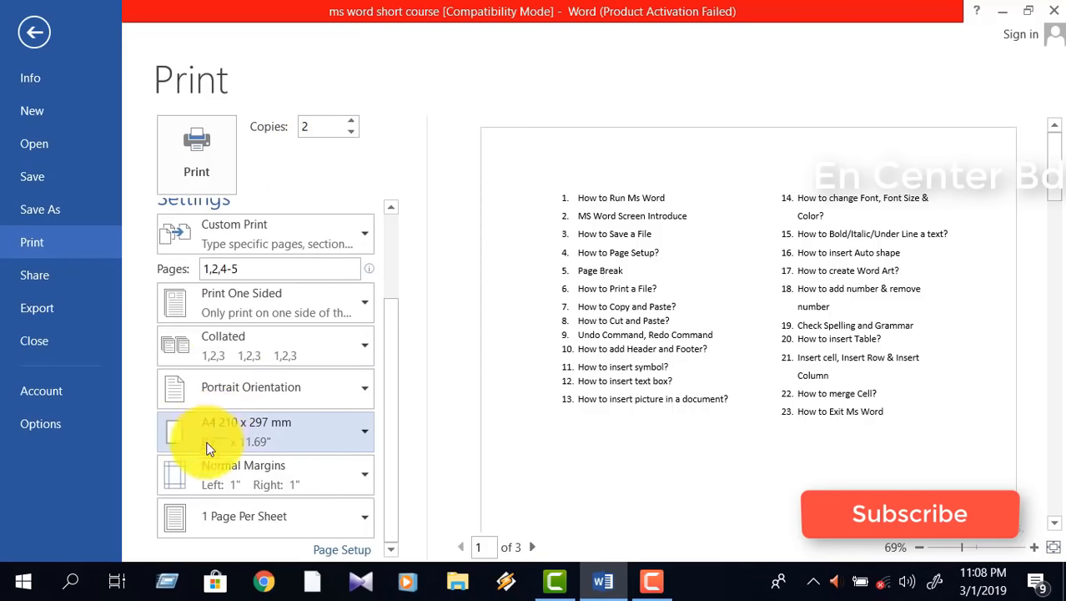
left_click(234, 391)
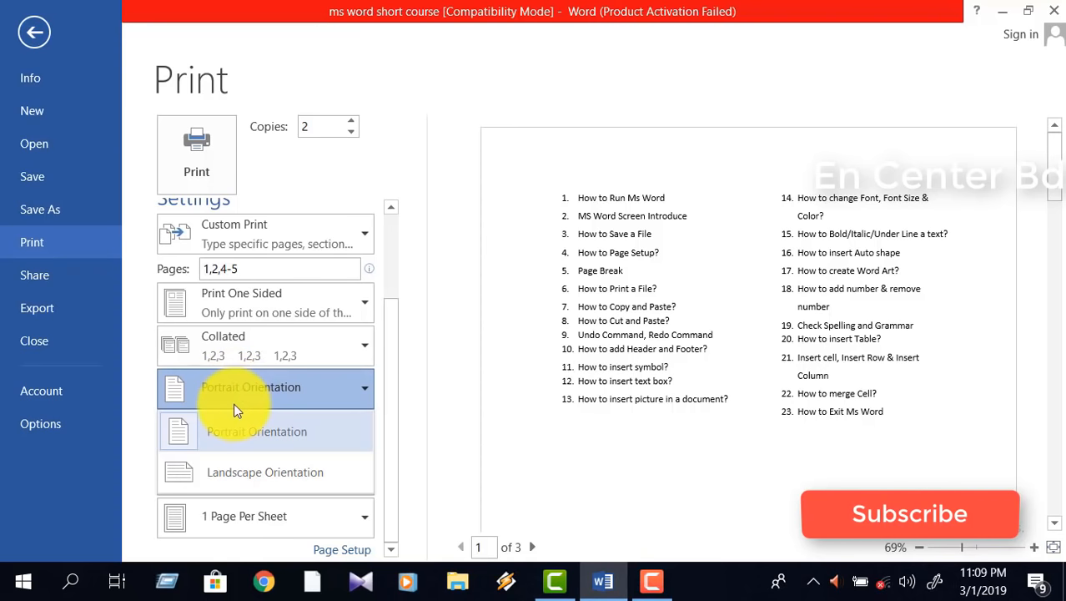
left_click(228, 428)
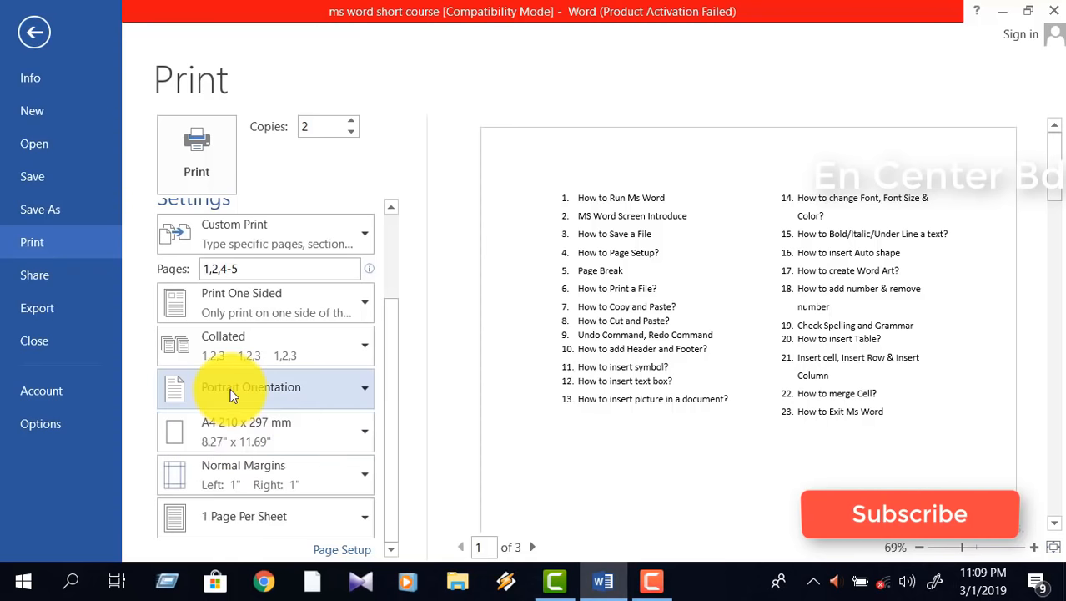
left_click_drag(393, 317, 387, 228)
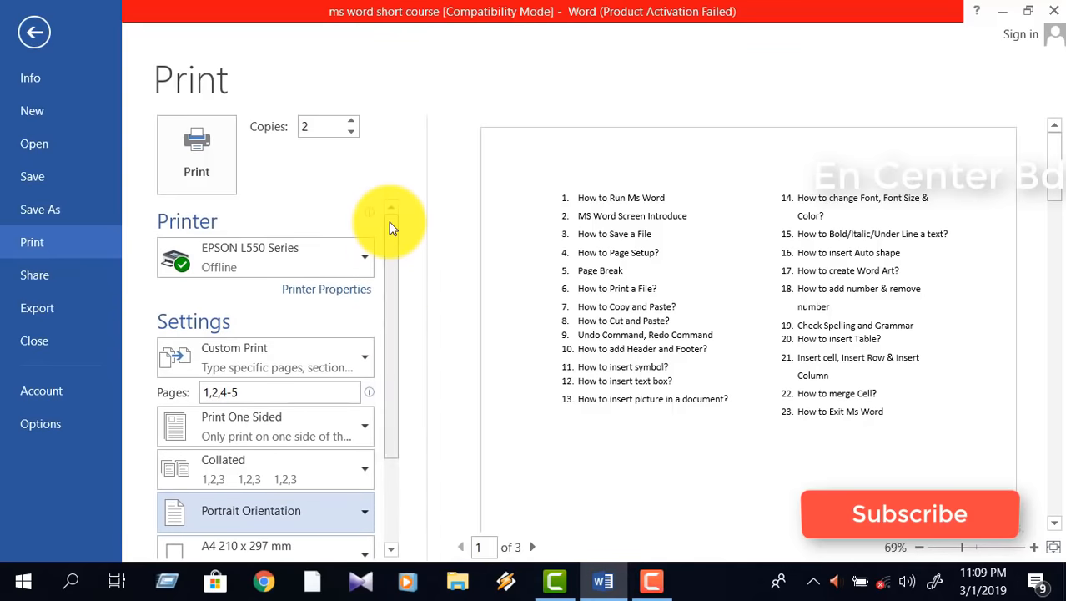
left_click(212, 147)
- Copy the phrase "Copy and Paste?" from list item 7
scroll(279, 359, "down", 8)
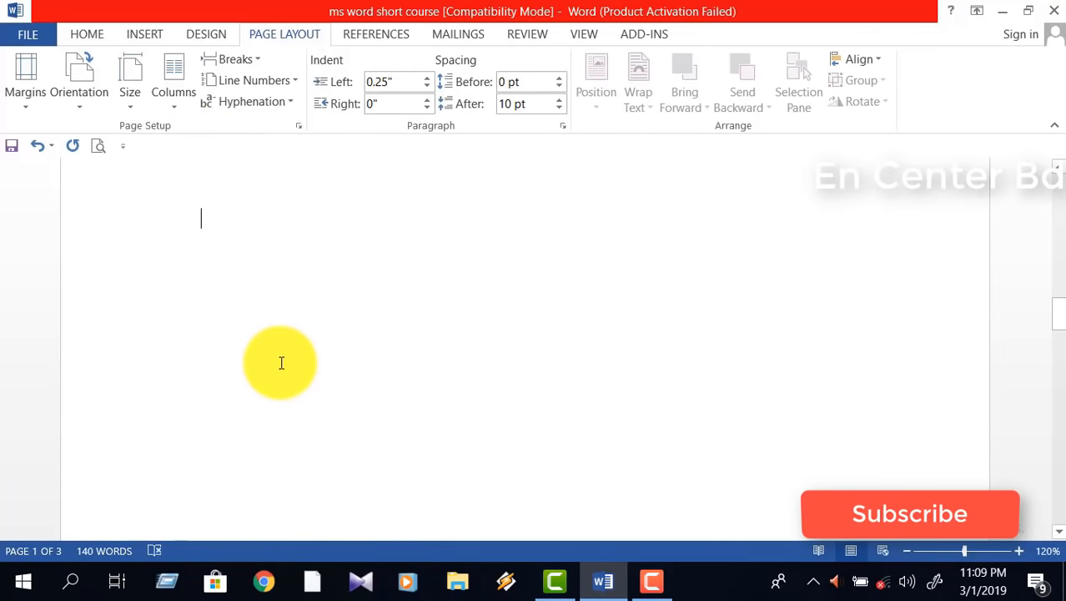
scroll(274, 342, "up", 9)
scroll(272, 345, "up", 4)
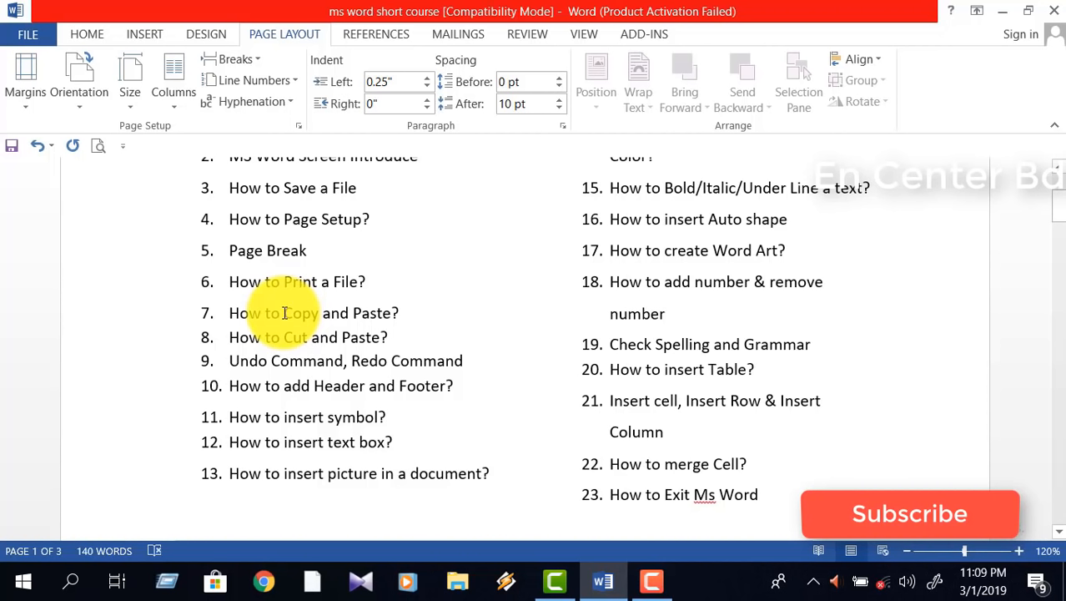
left_click_drag(283, 313, 408, 323)
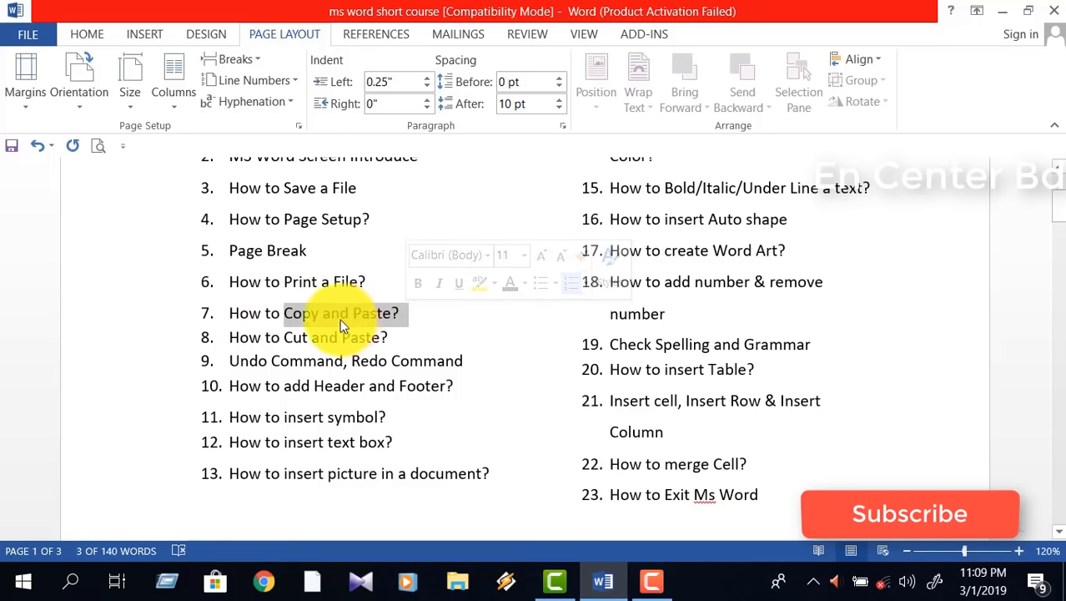
left_click(86, 33)
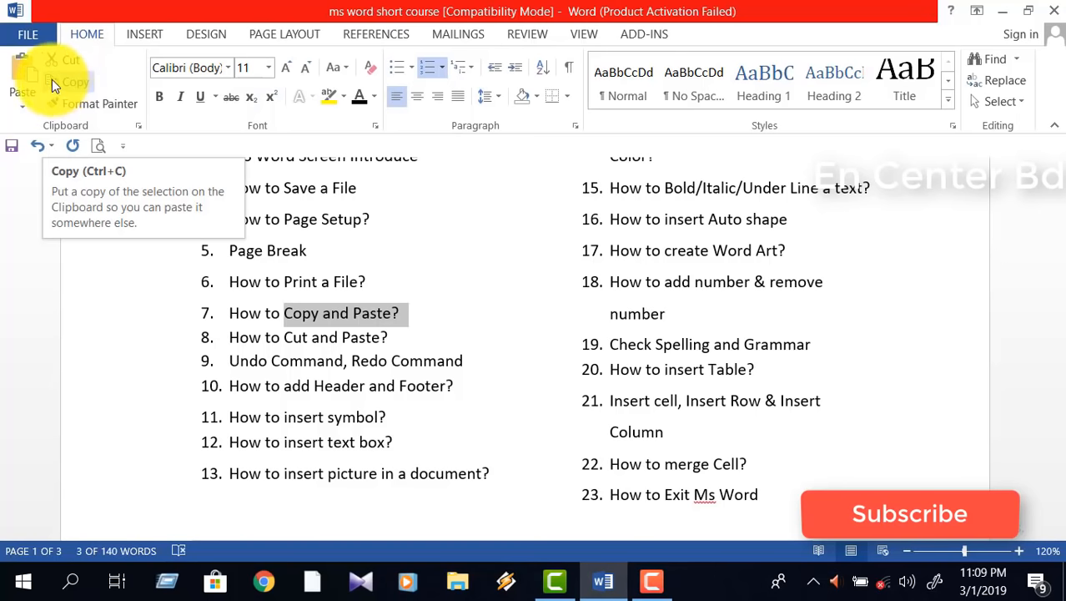
left_click(74, 83)
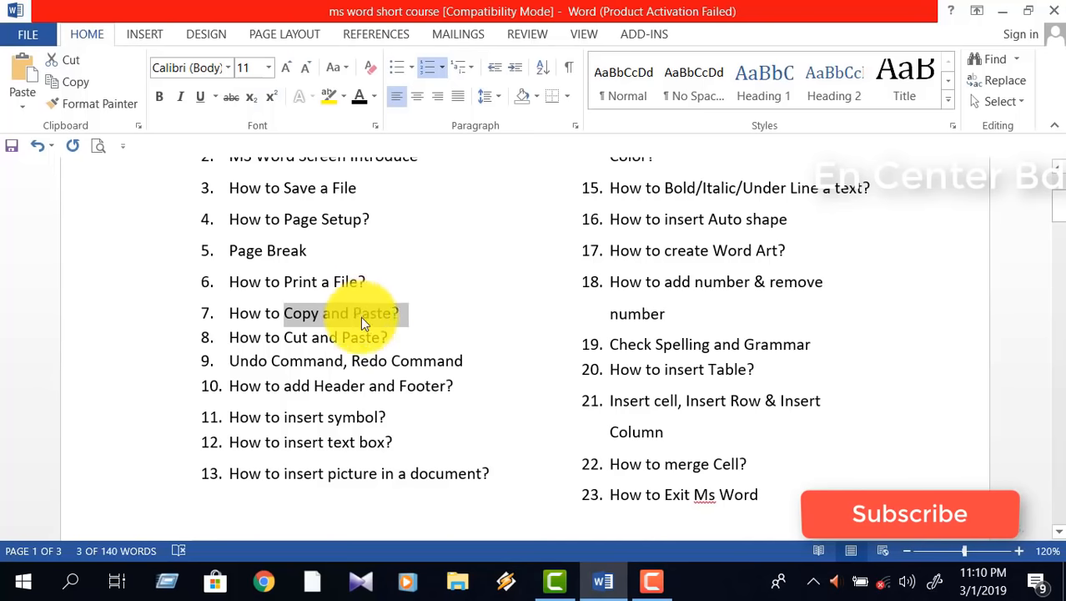
- Paste the copied phrase on a new line below list item 13, "How to insert picture in a document?"
scroll(442, 410, "down", 1)
scroll(444, 411, "down", 1)
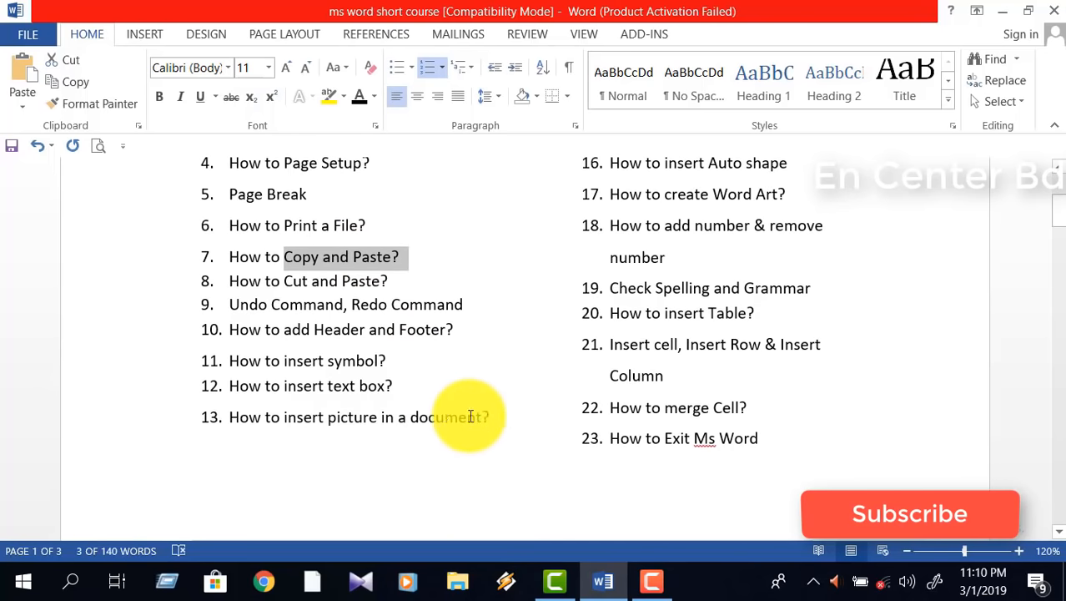
scroll(251, 442, "down", 3)
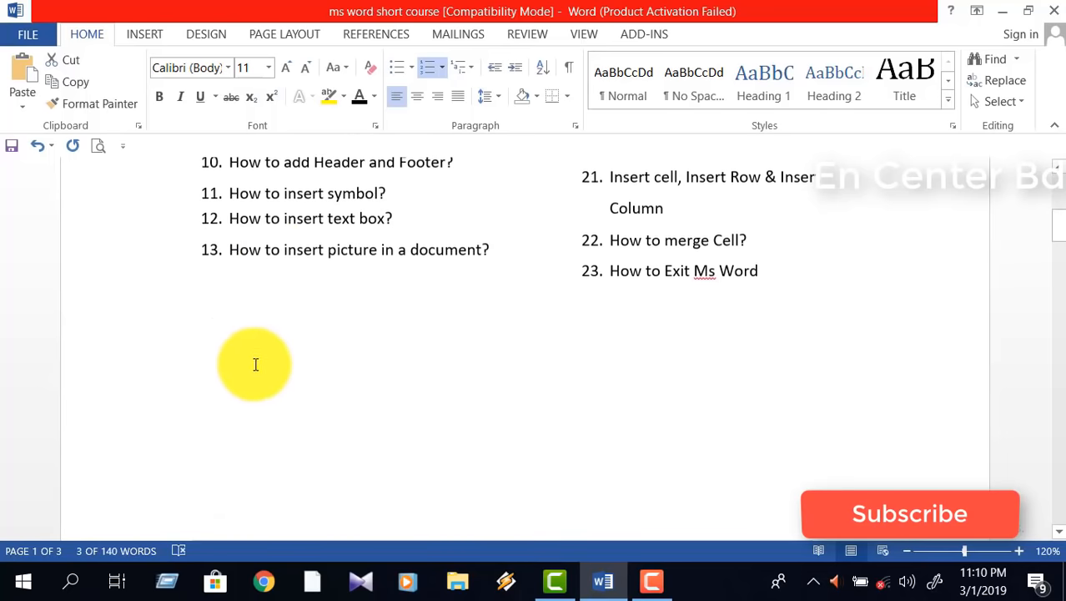
scroll(284, 282, "up", 1)
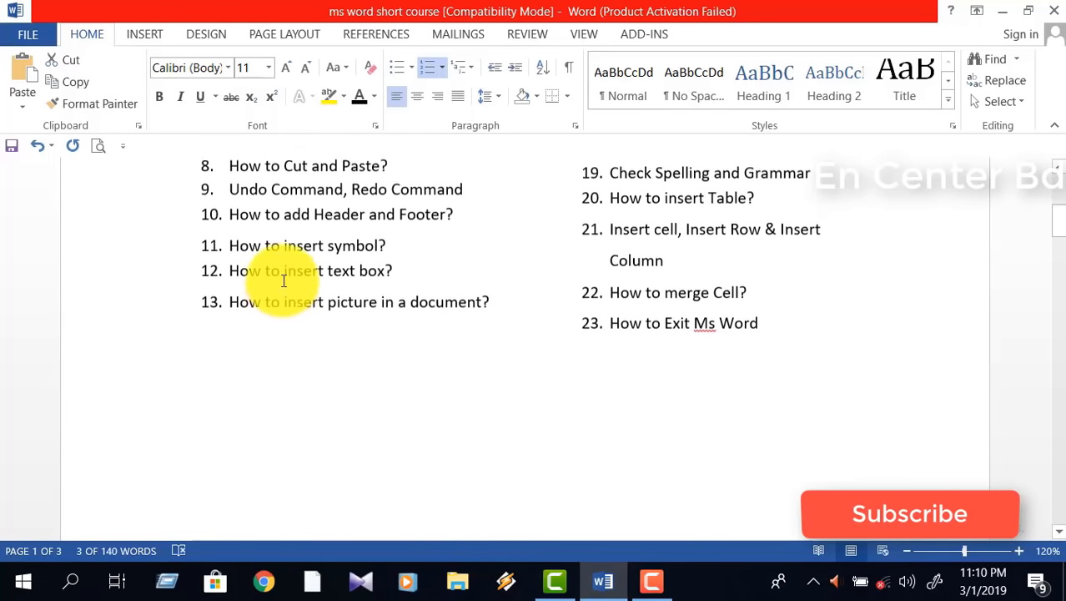
right_click(241, 385)
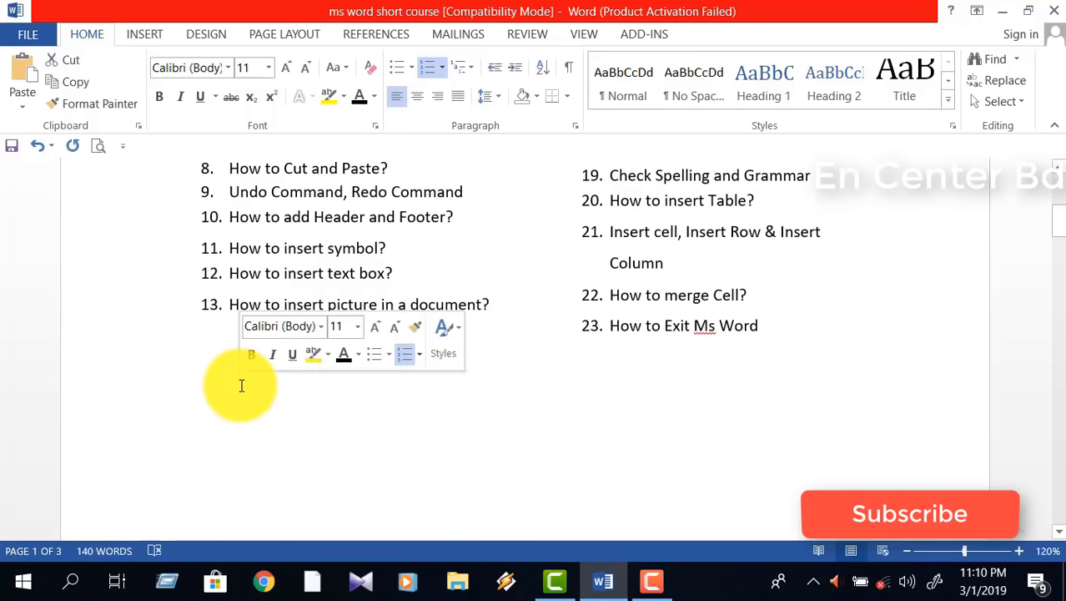
left_click(255, 404)
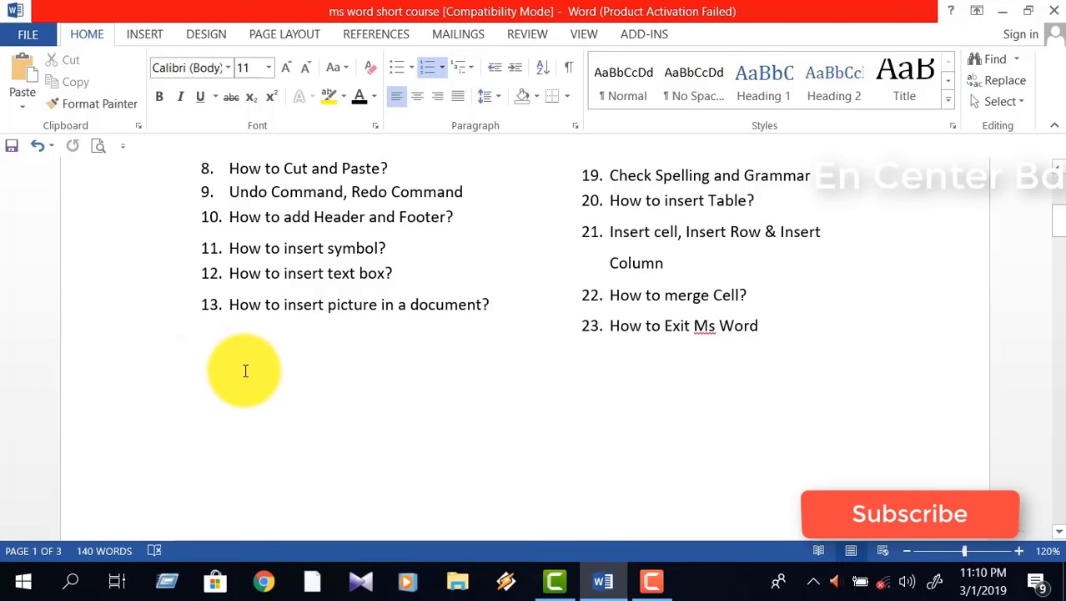
right_click(245, 371)
left_click(511, 298)
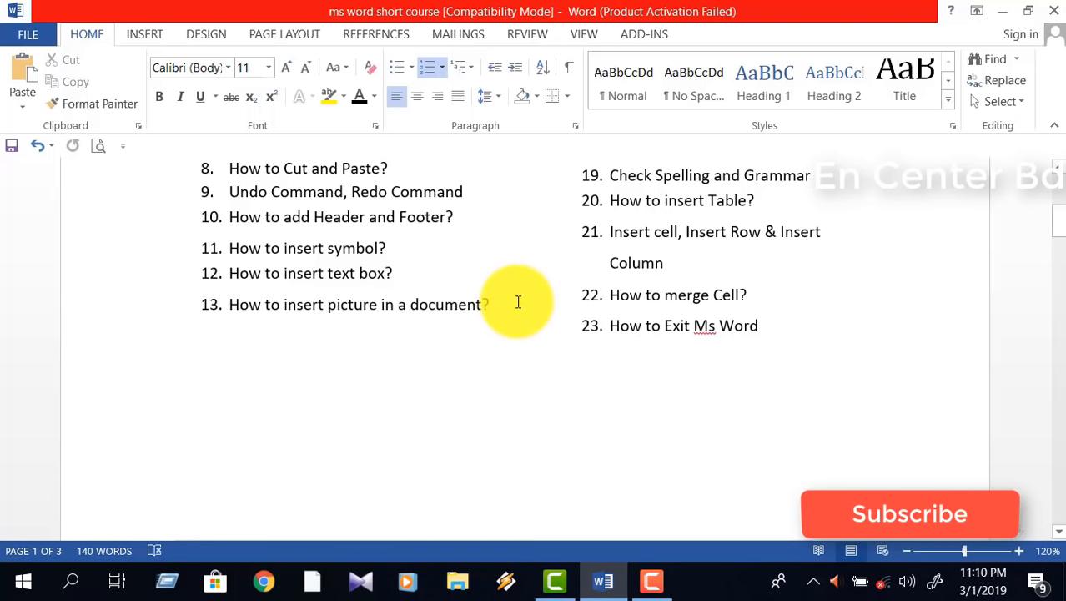
key("Return")
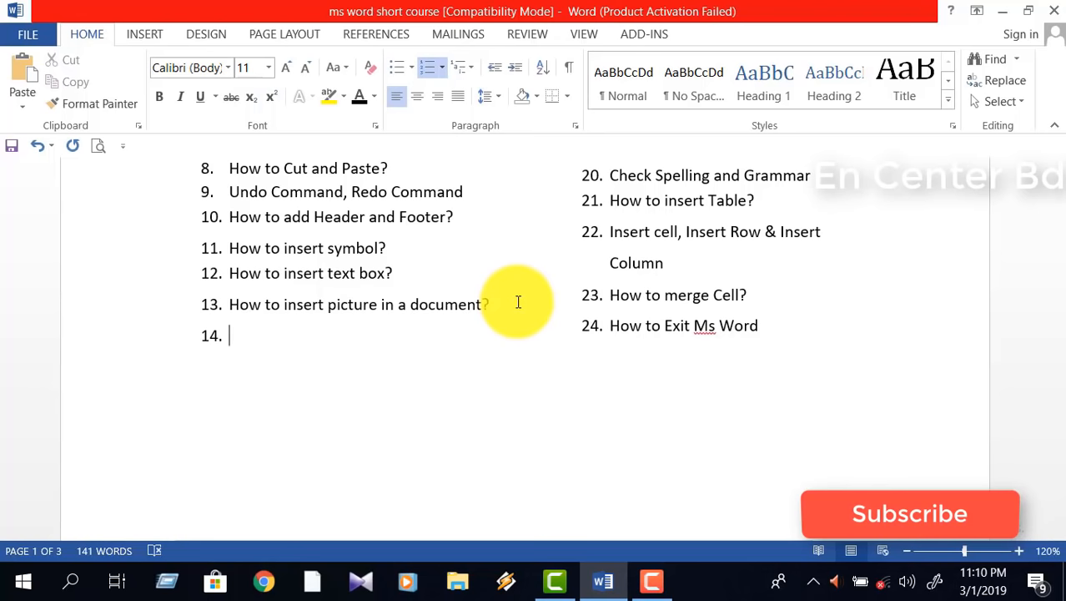
key("BackSpace")
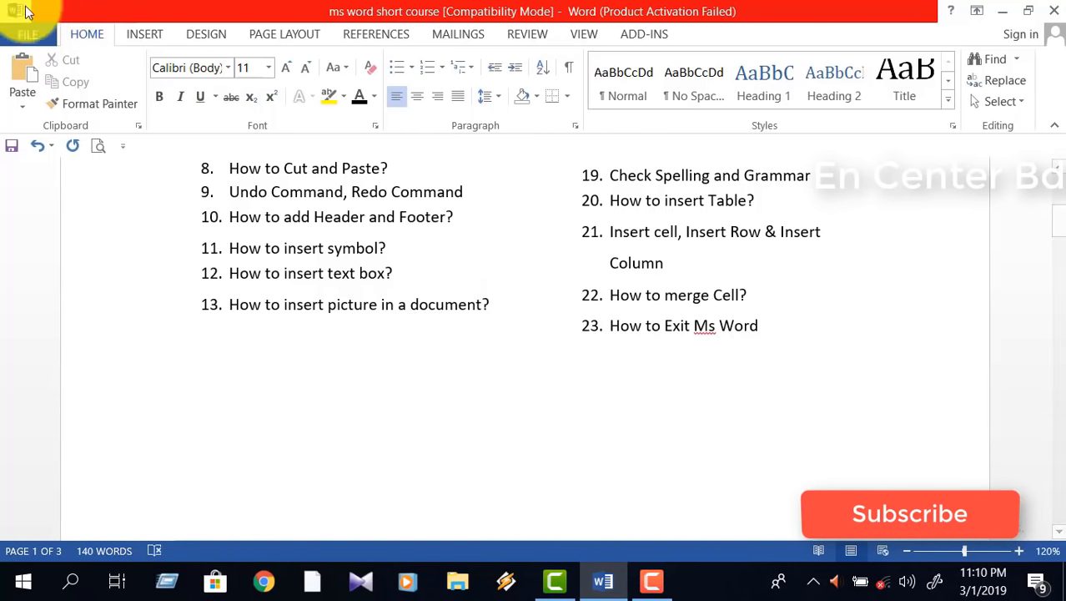
left_click(24, 76)
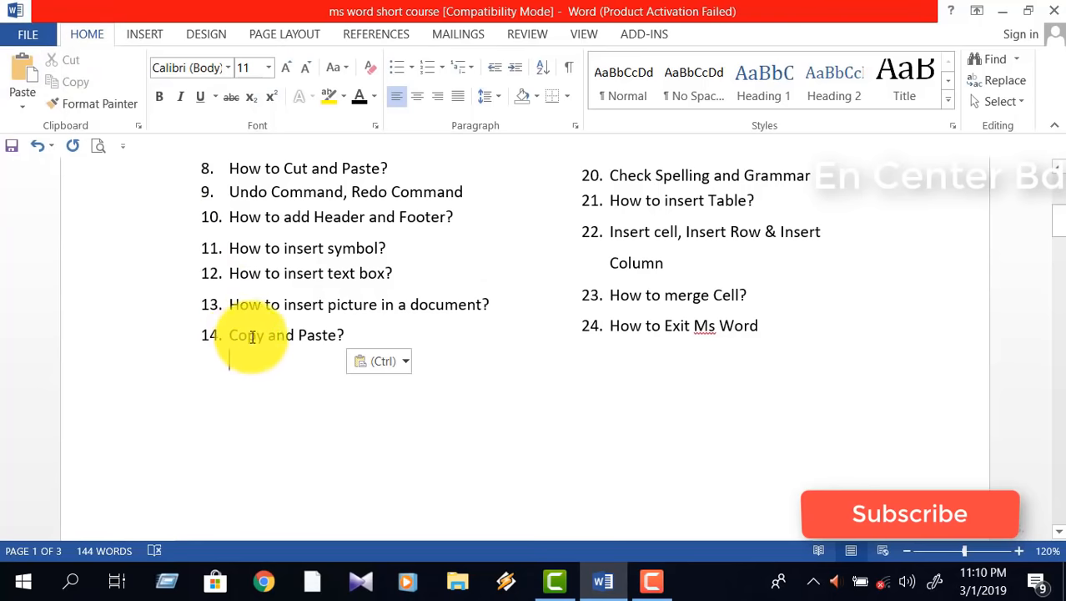
- Compare the phrase "Copy and Paste?" in list item 7 with its pasted duplicate in item 14, highlighting each
scroll(241, 317, "up", 3)
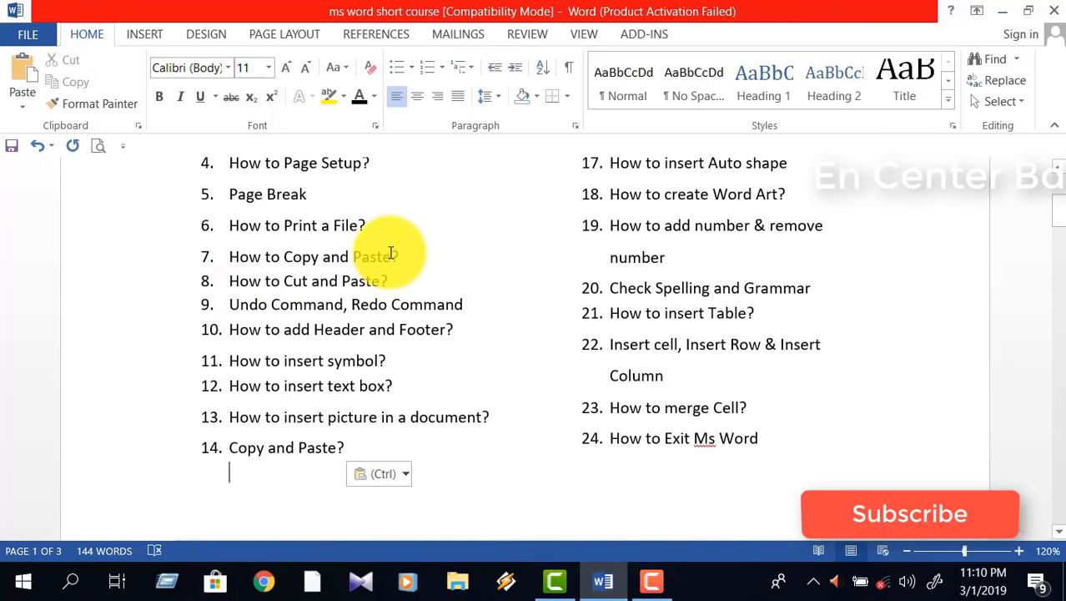
key("Escape")
scroll(284, 375, "down", 1)
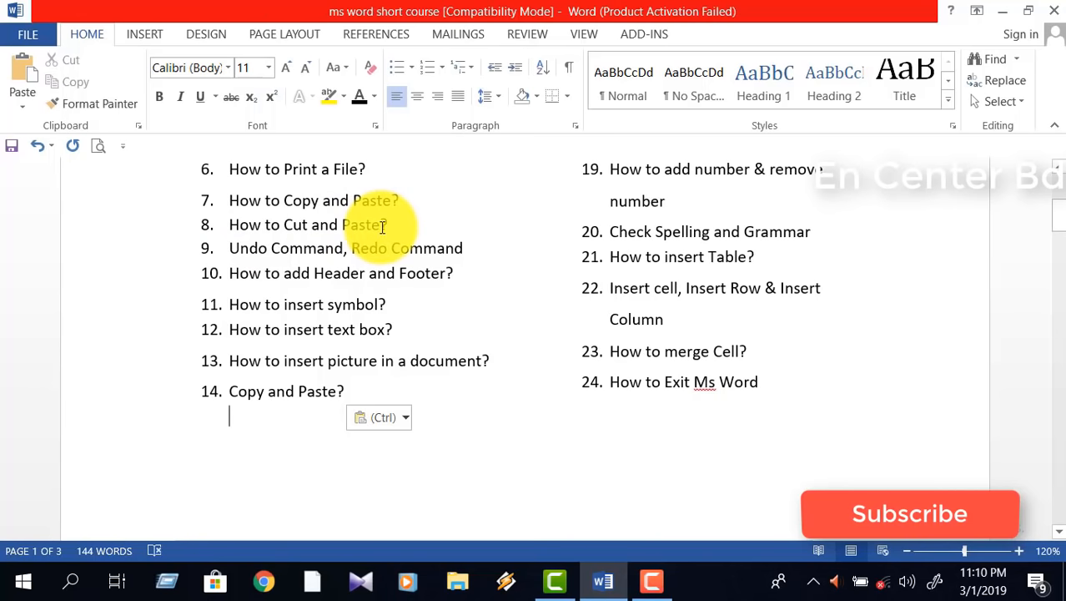
left_click_drag(286, 201, 375, 201)
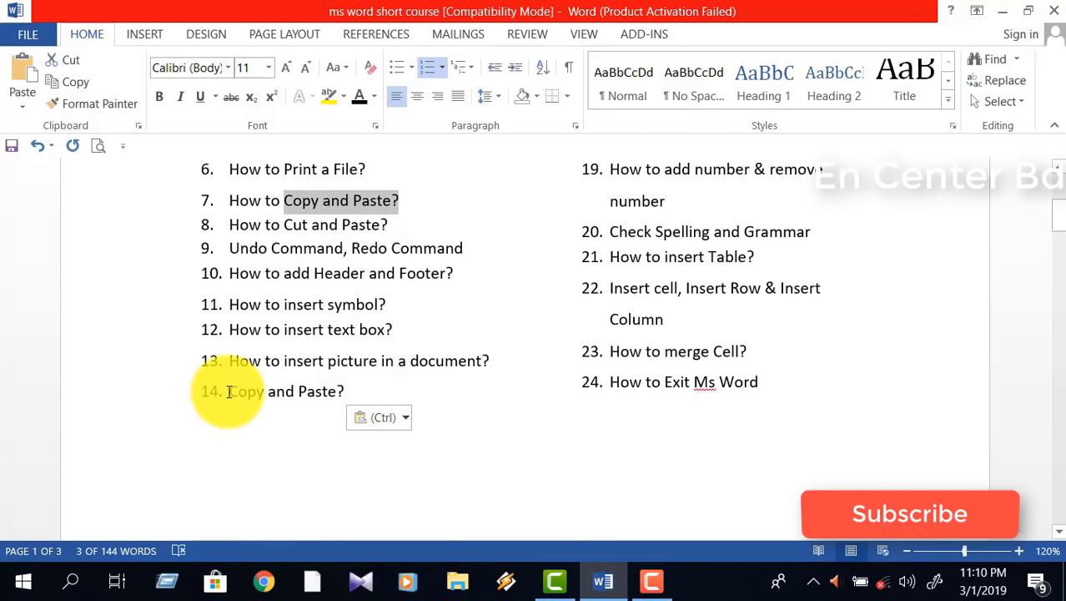
left_click_drag(230, 391, 342, 392)
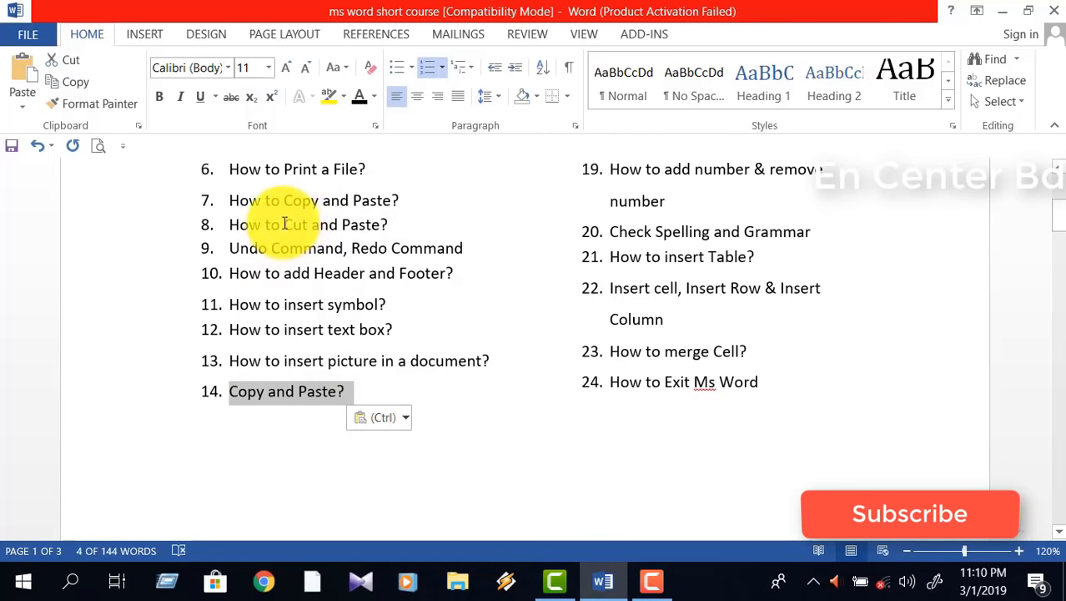
- Cut "Cut and Paste?" from list item 8 and paste it at the end of item 14
left_click_drag(284, 224, 389, 224)
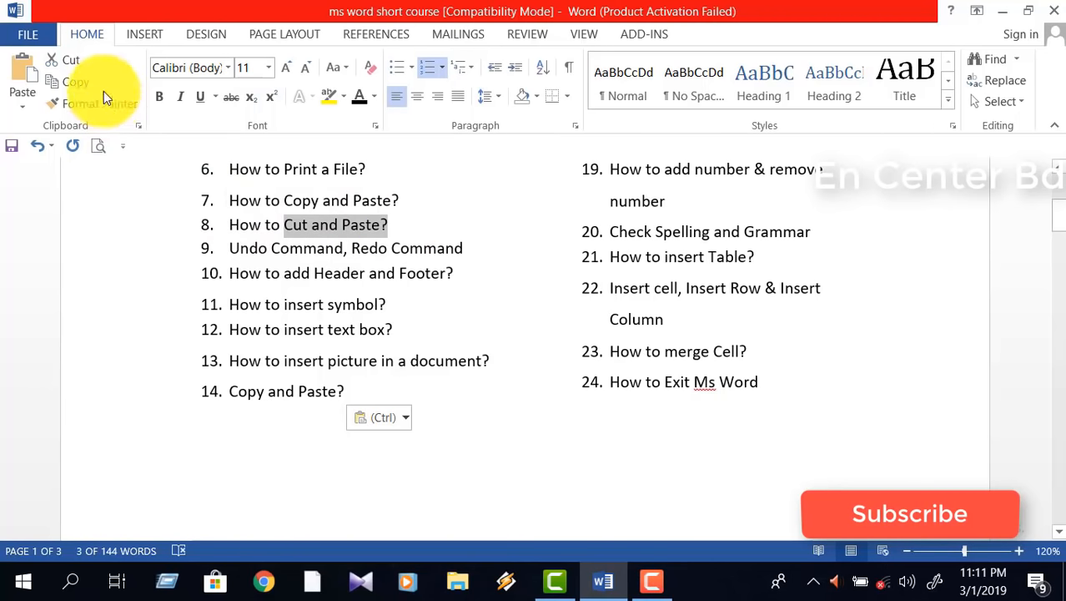
left_click(71, 64)
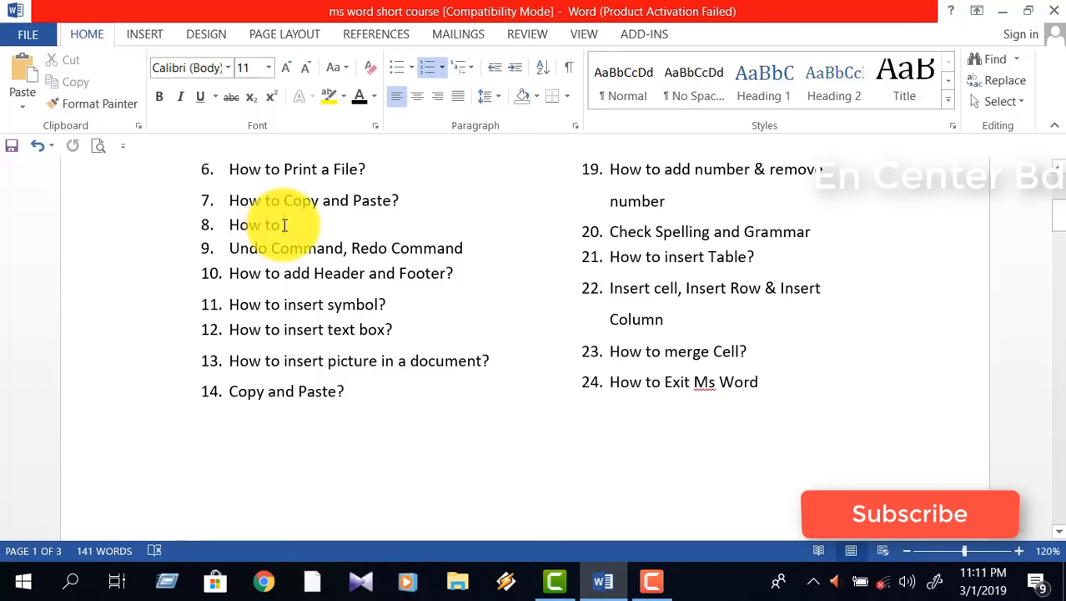
left_click(354, 390)
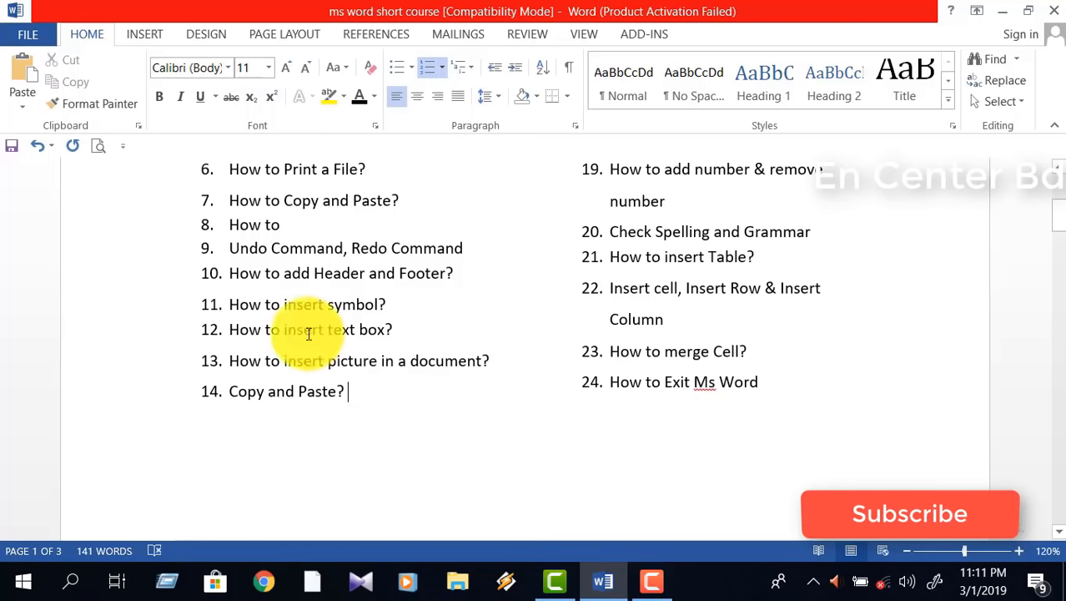
left_click(15, 75)
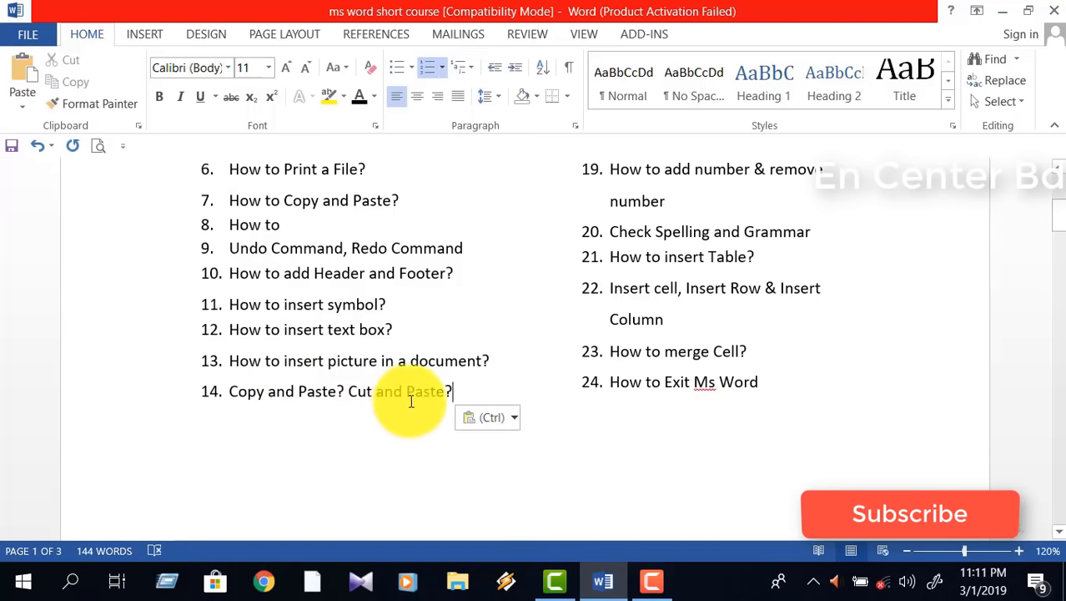
left_click(292, 225)
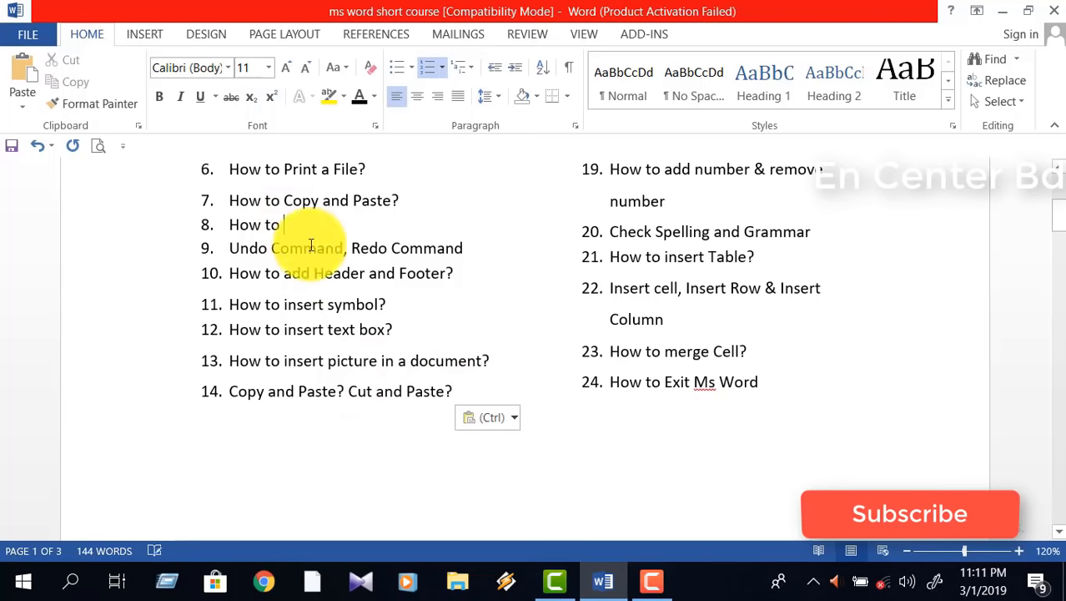
left_click(407, 392)
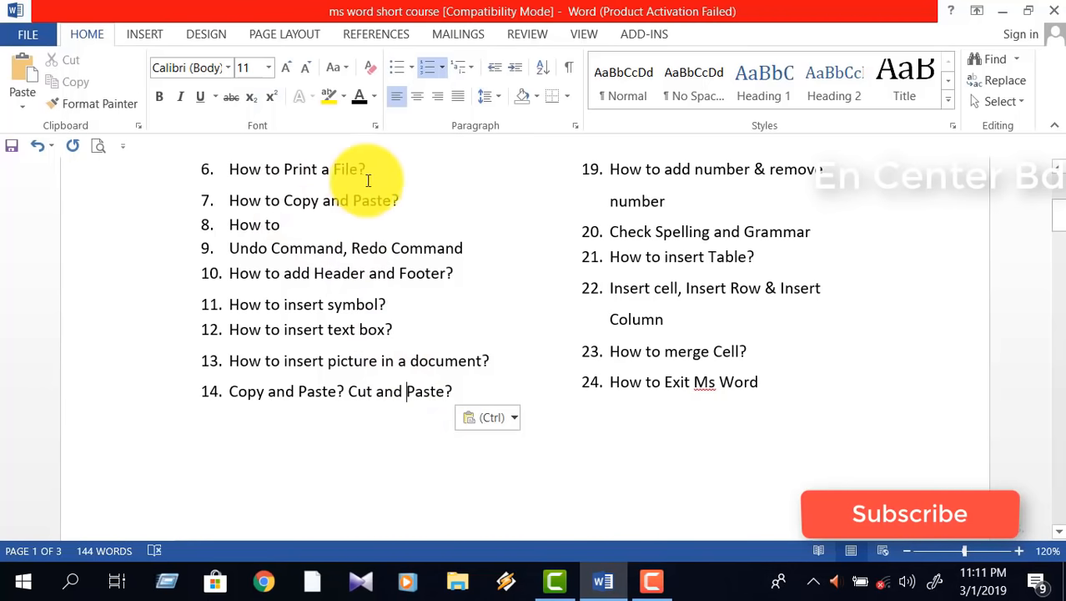
left_click(488, 400)
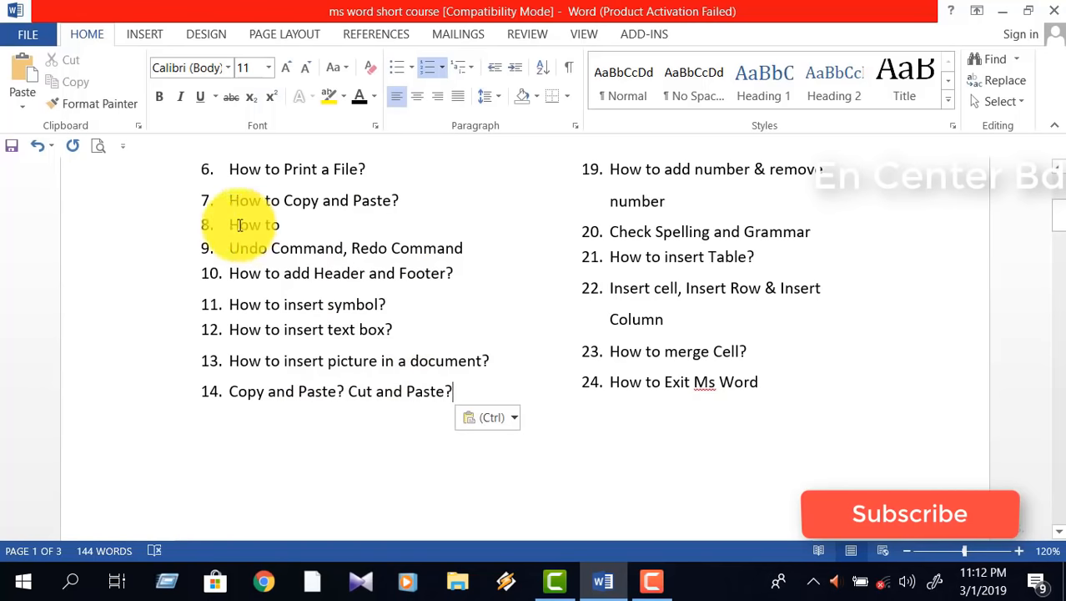
left_click(283, 224)
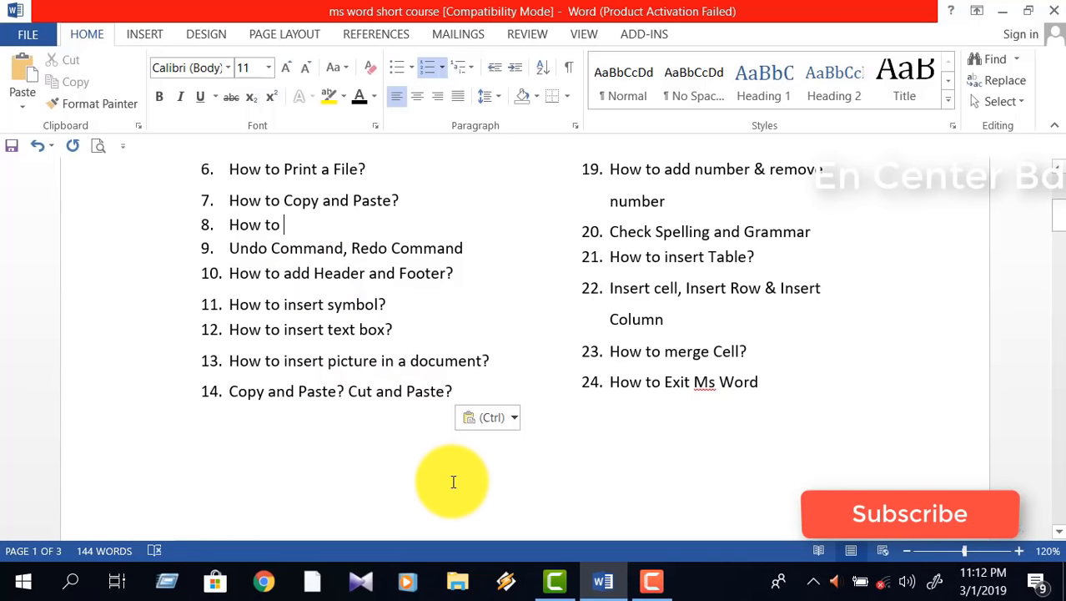
- Undo the cut and paste of "Cut and Paste?" and the earlier pasting of "Copy and Paste?" as item 14
key("ctrl+z")
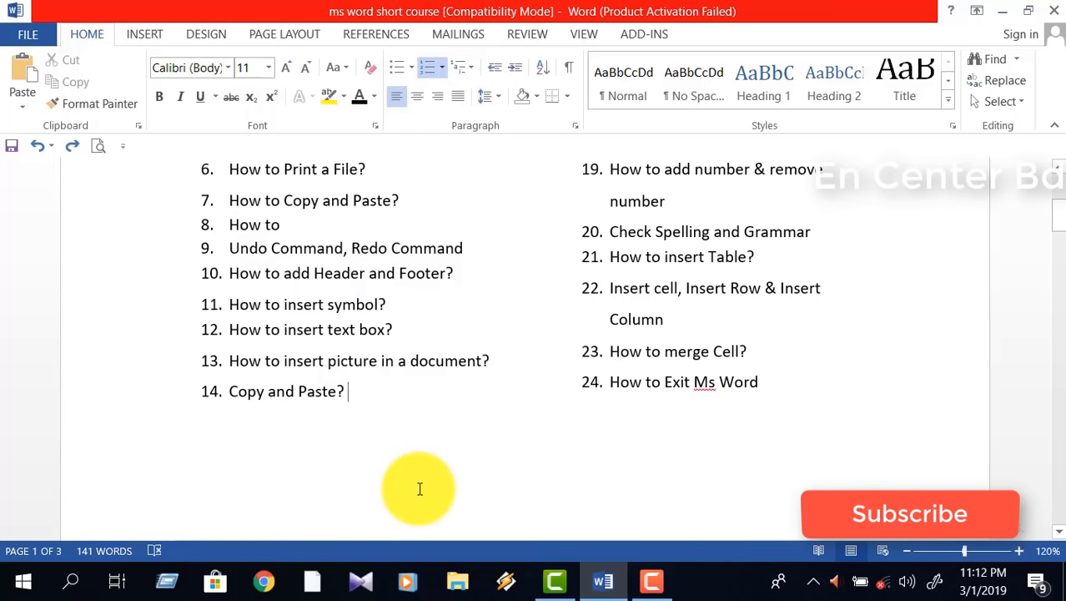
key("ctrl+z")
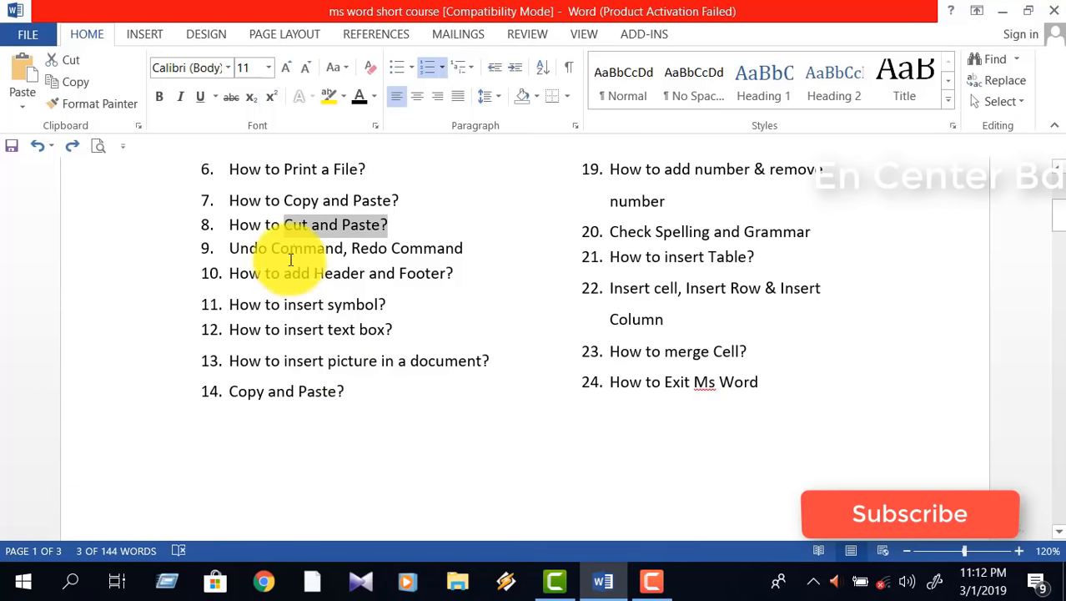
left_click(286, 224)
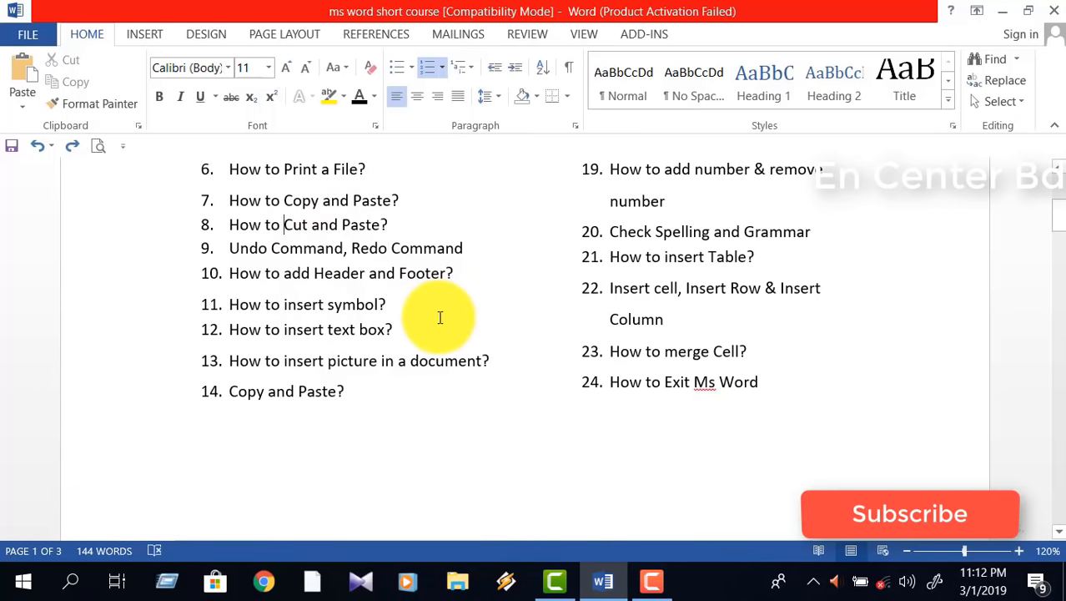
key("ctrl+z")
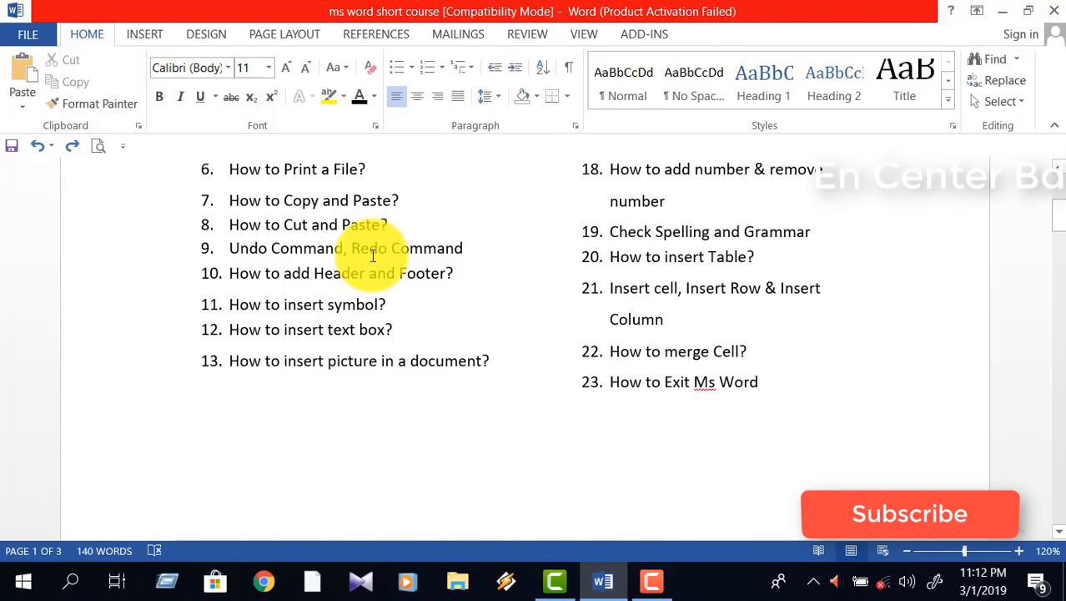
- Redo pasting "Copy and Paste?" as item 14 and cutting "Cut and Paste?" from item 8, and undo both edits again
key("ctrl+v")
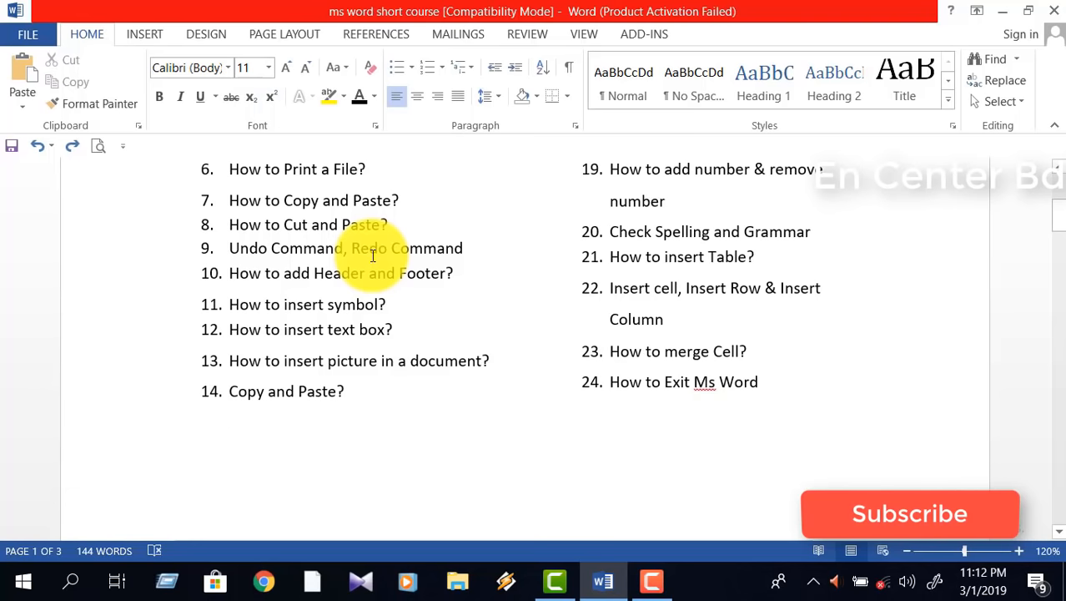
key("ctrl+y")
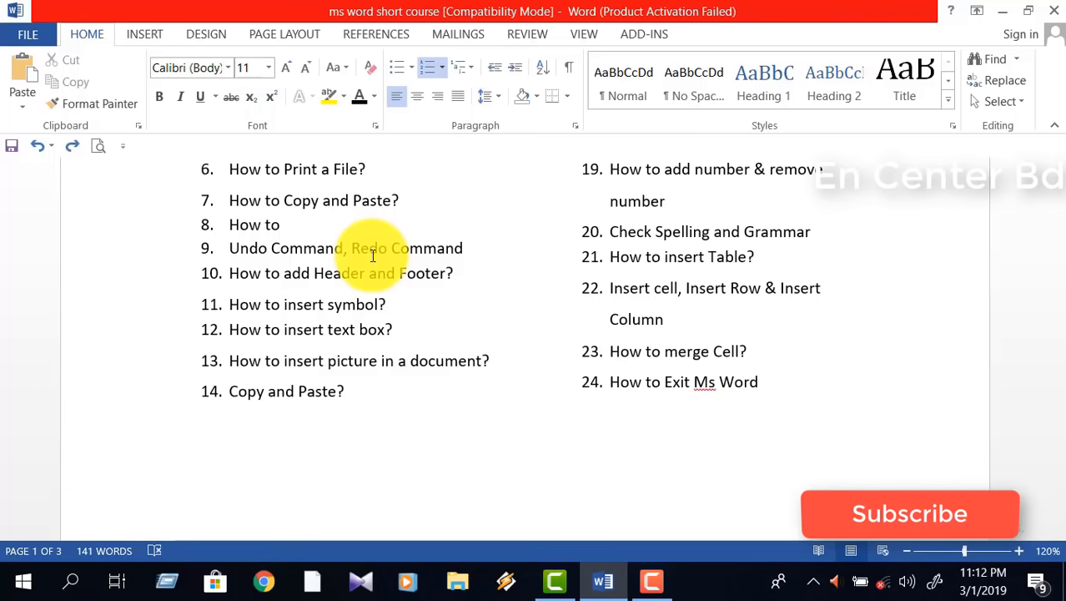
key("ctrl+z")
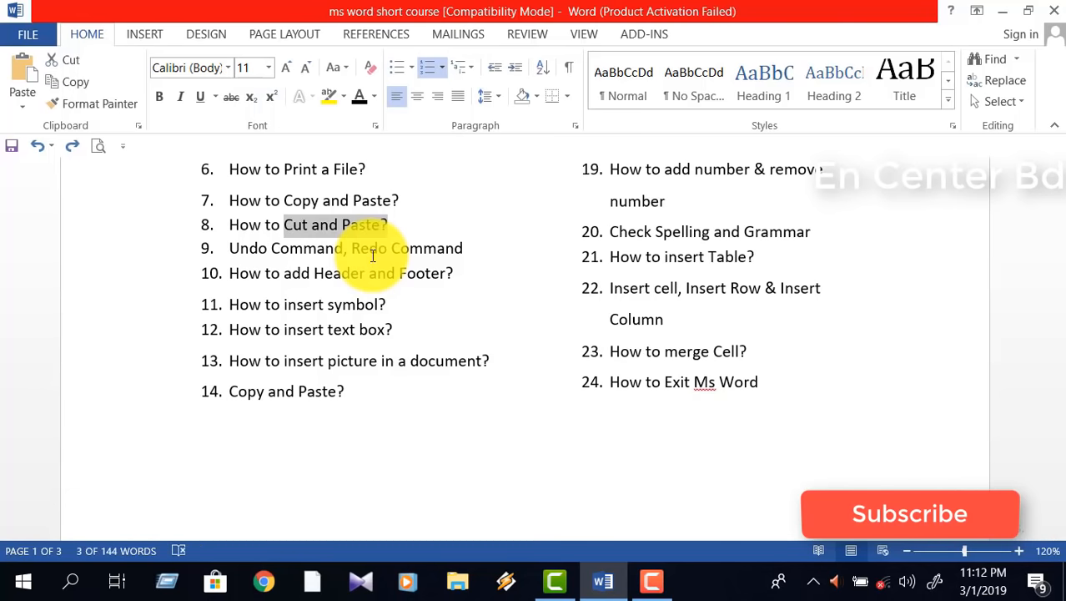
key("ctrl+z")
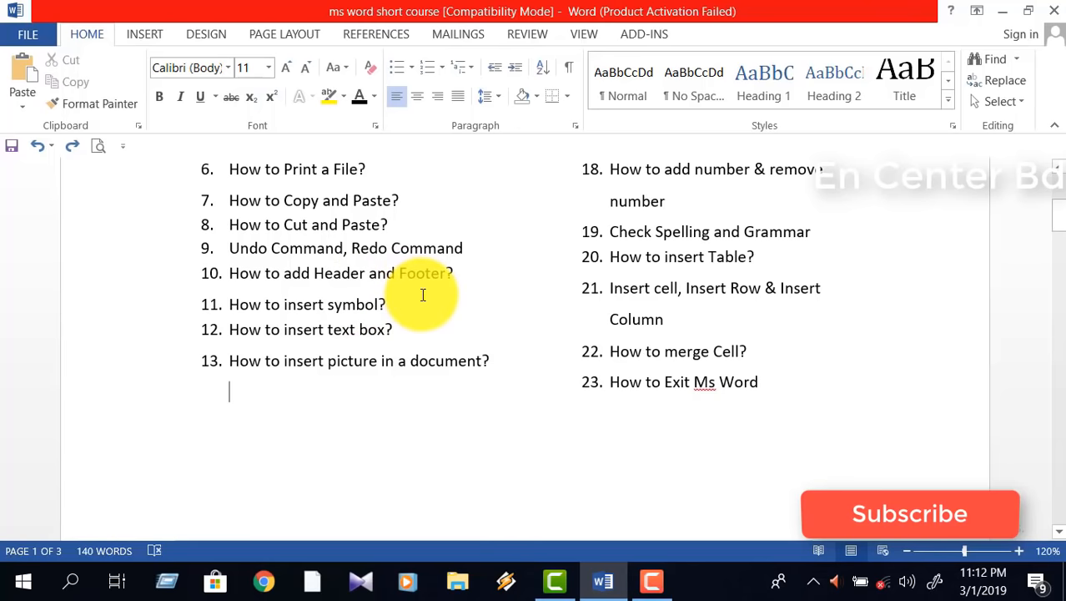
scroll(463, 309, "down", 3)
scroll(465, 312, "up", 3)
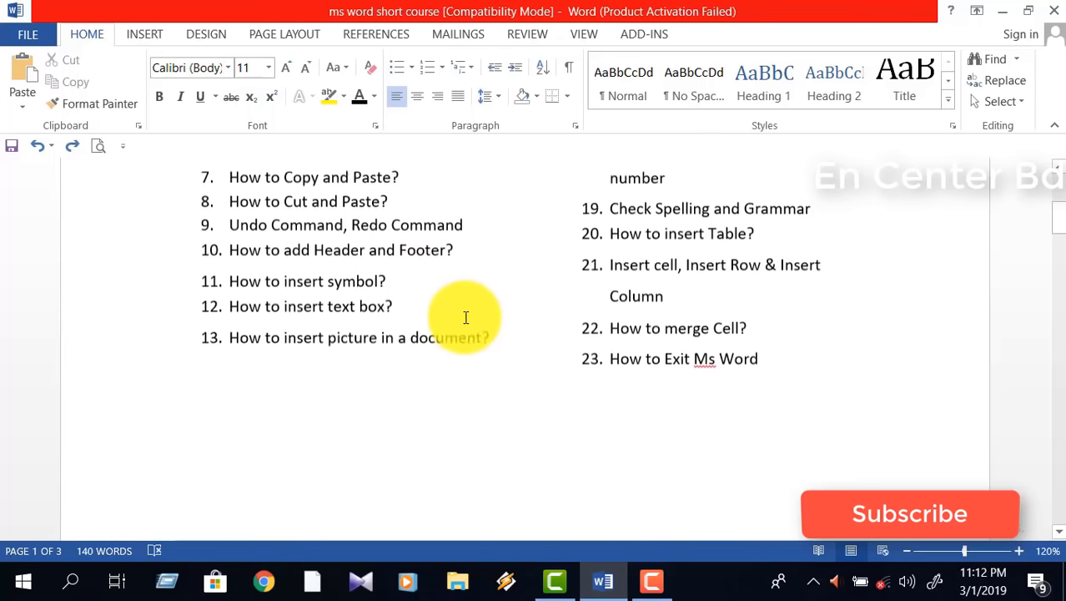
scroll(463, 312, "up", 4)
scroll(467, 300, "down", 6)
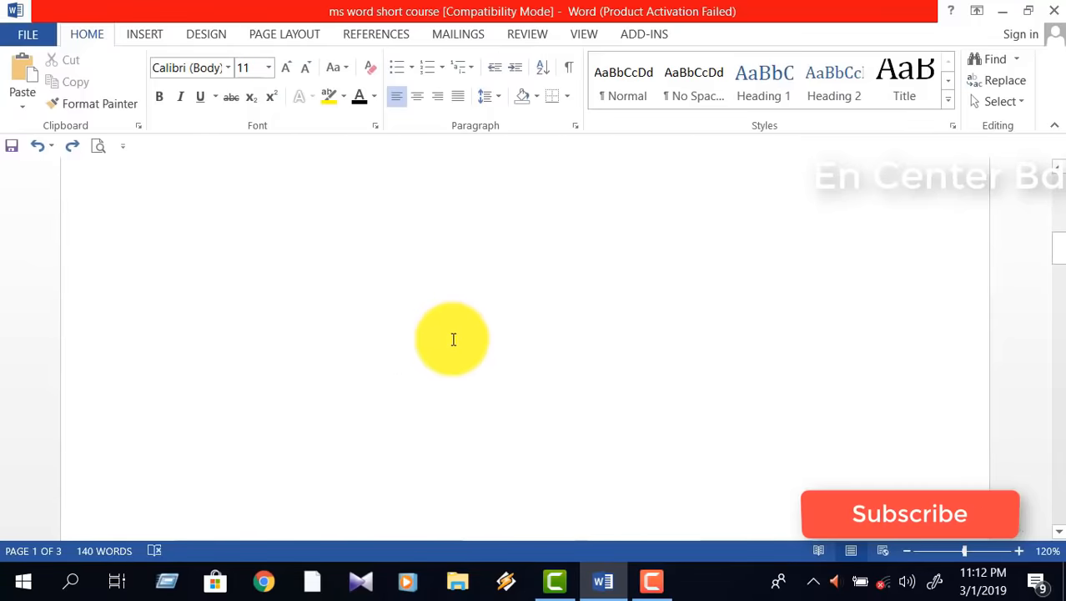
scroll(449, 387, "down", 5)
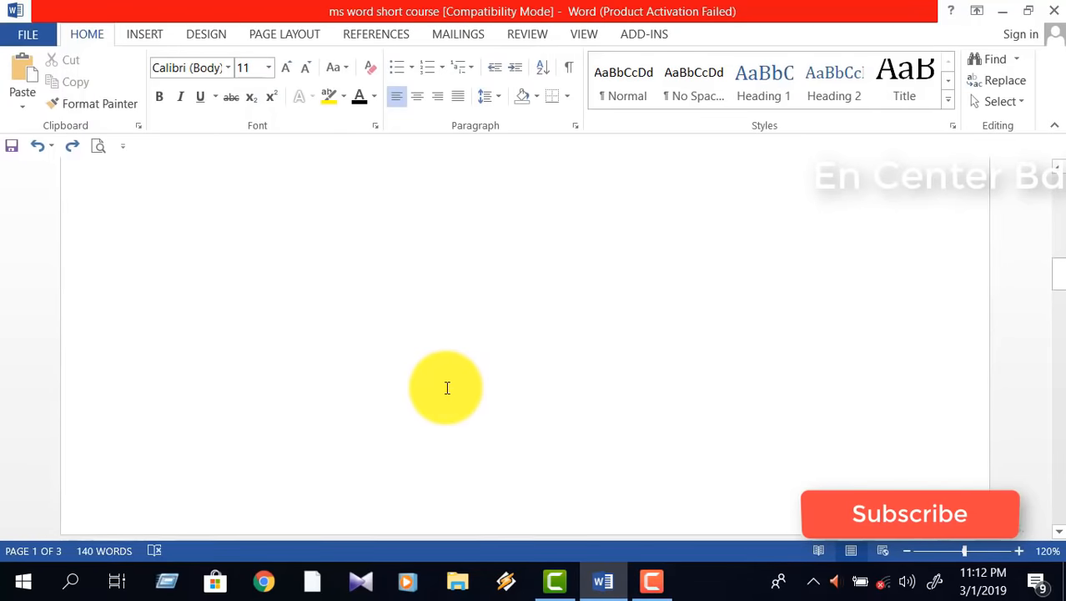
scroll(447, 387, "up", 10)
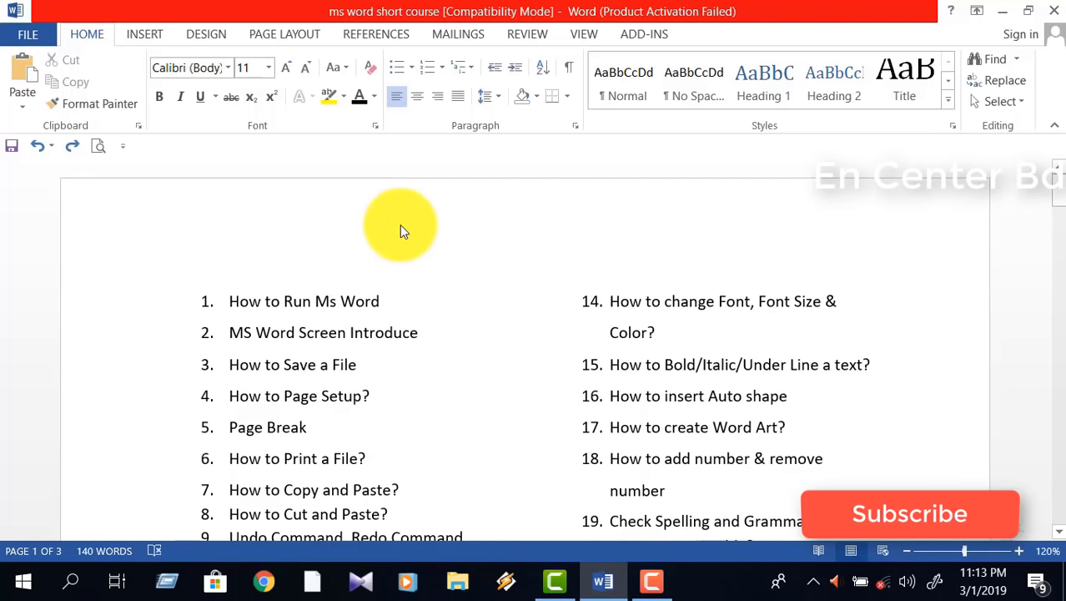
- Insert a Blank (Three Columns) header into the document
left_click(147, 39)
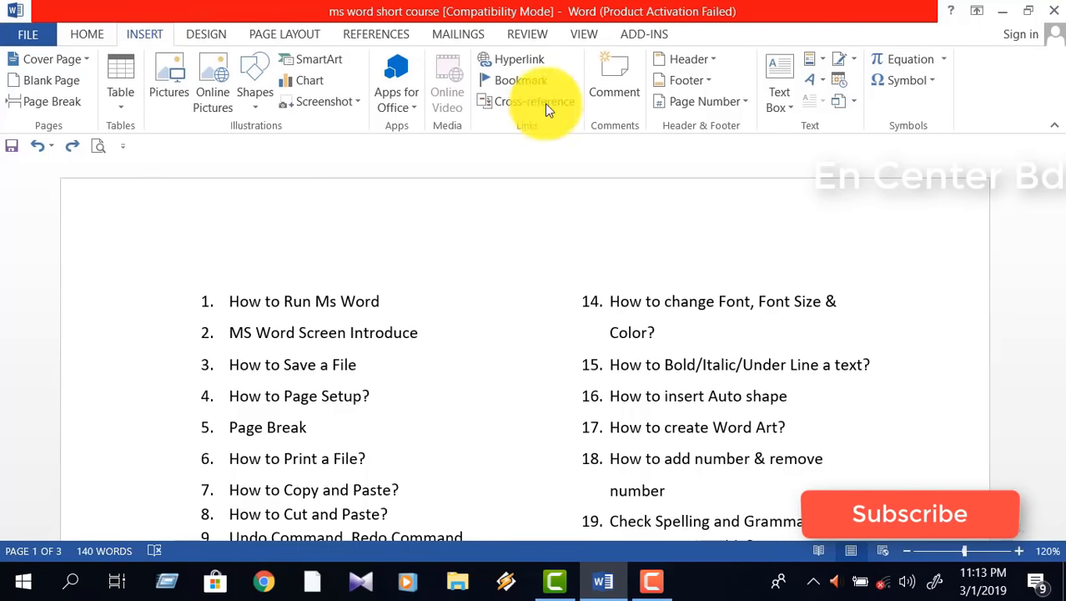
left_click(713, 65)
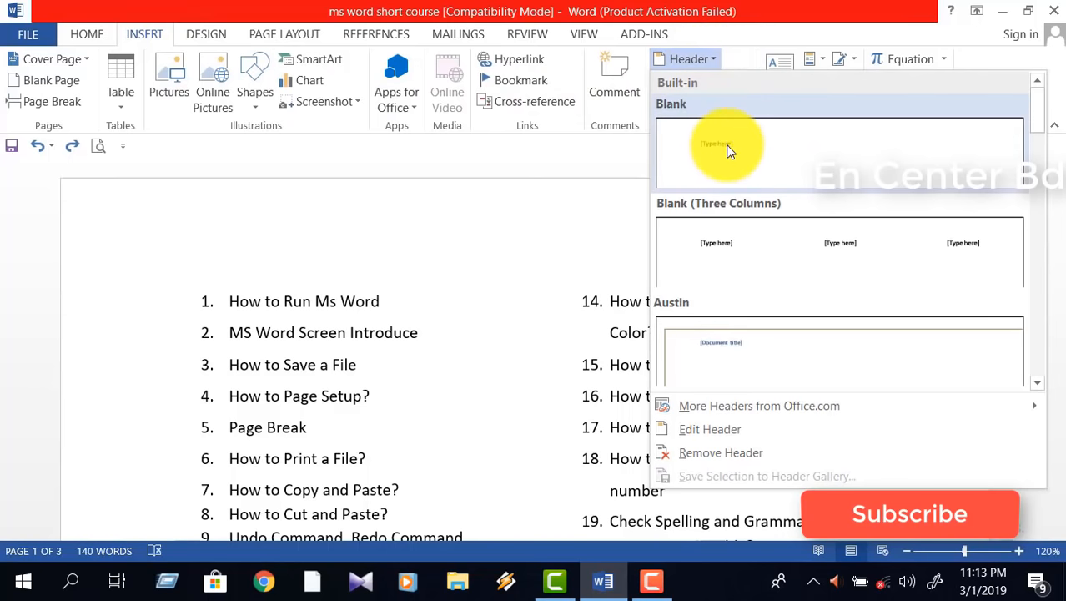
left_click(766, 247)
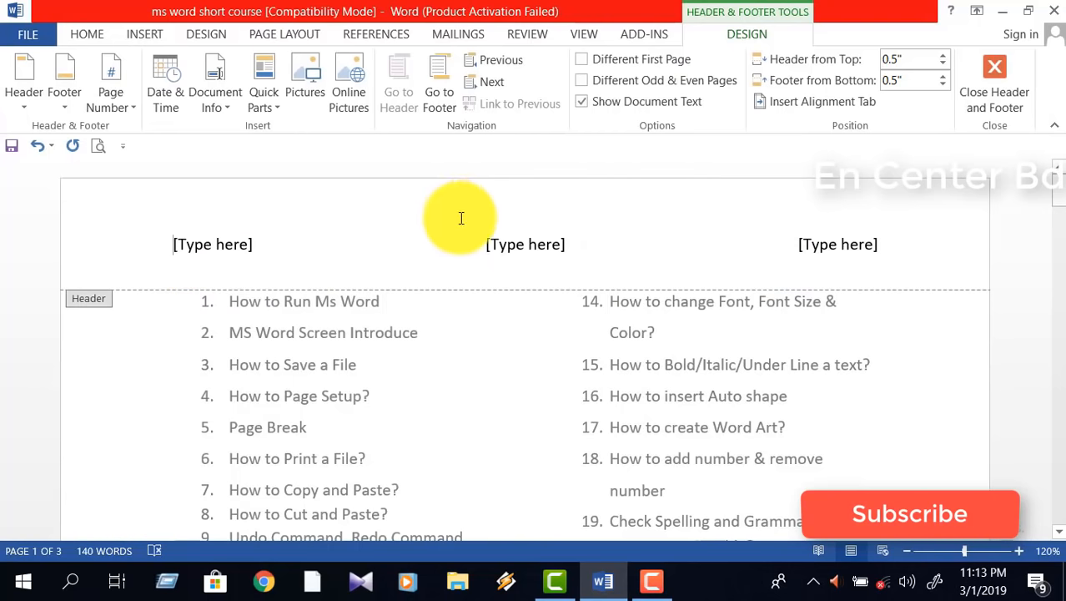
- Fill the three header placeholders with "jiiv", "iygyiviv" and "luvii", and leave header editing
left_click(207, 241)
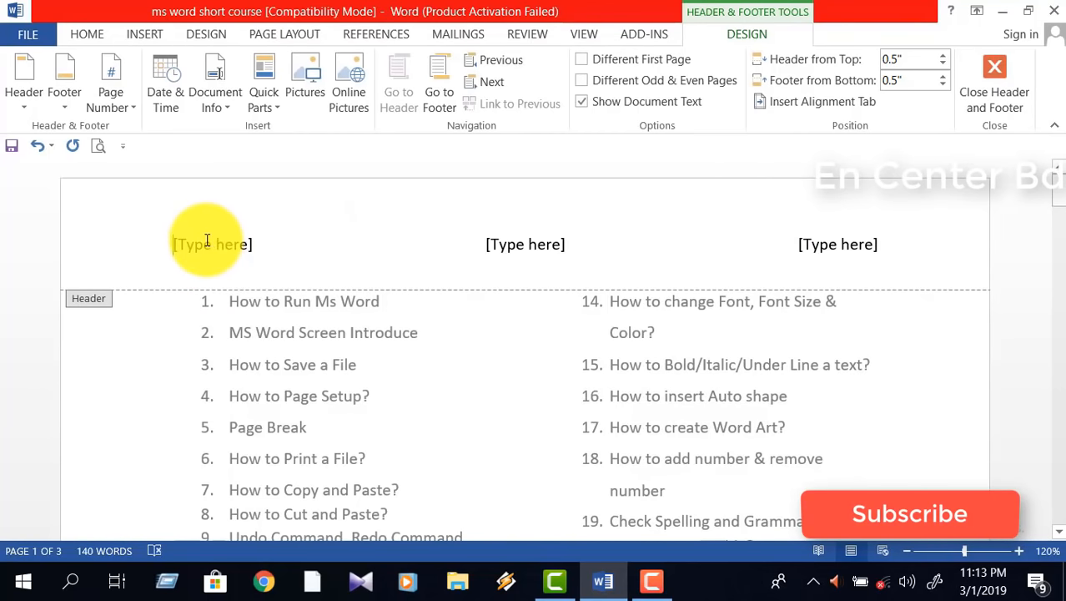
type("jiiv")
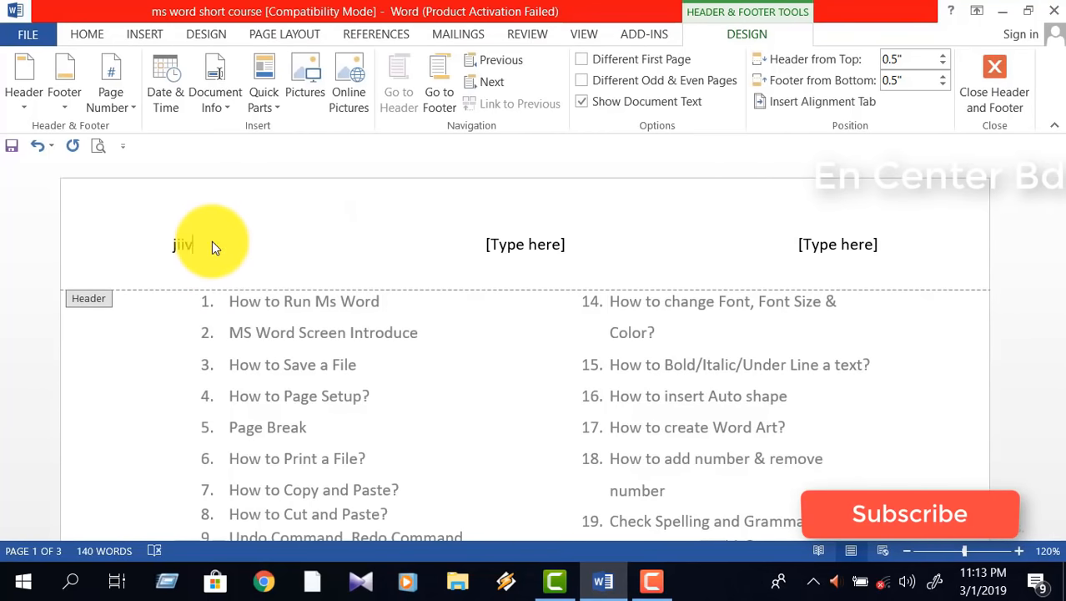
left_click(501, 245)
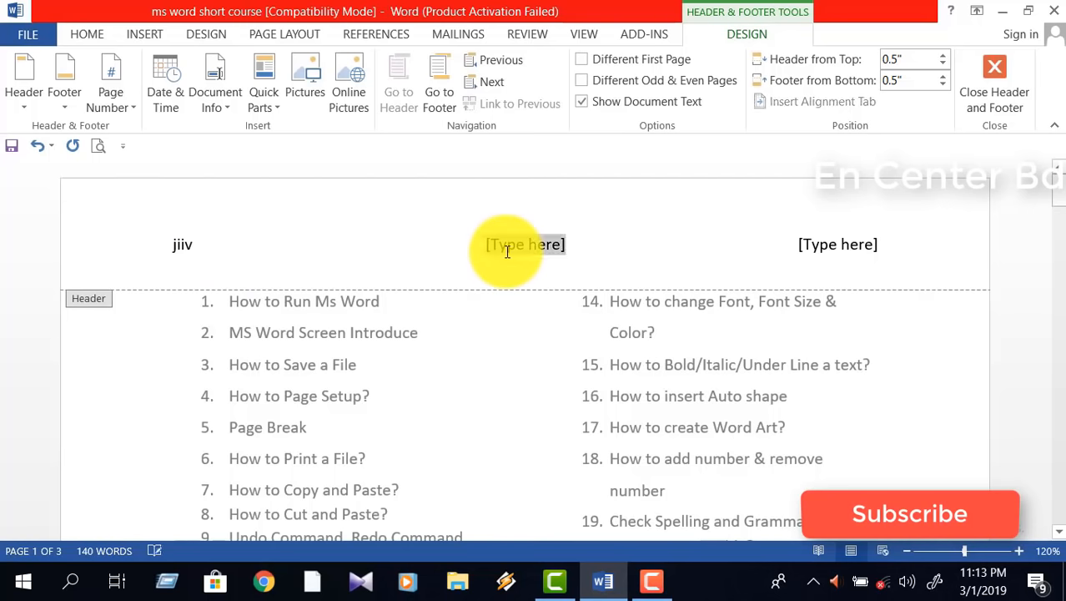
type("iygyiviv")
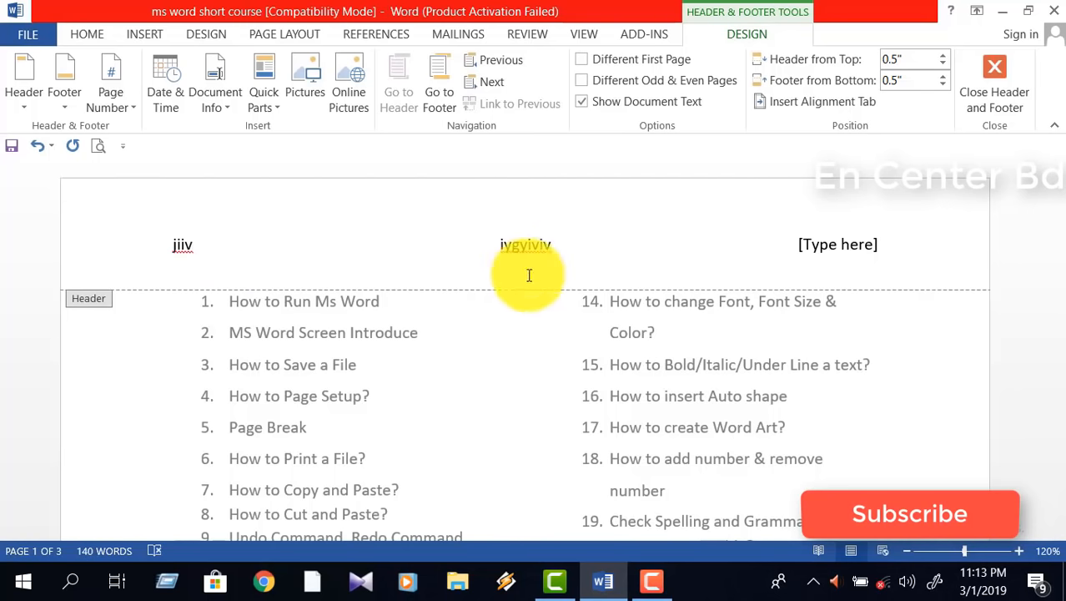
left_click(849, 252)
type("juvii")
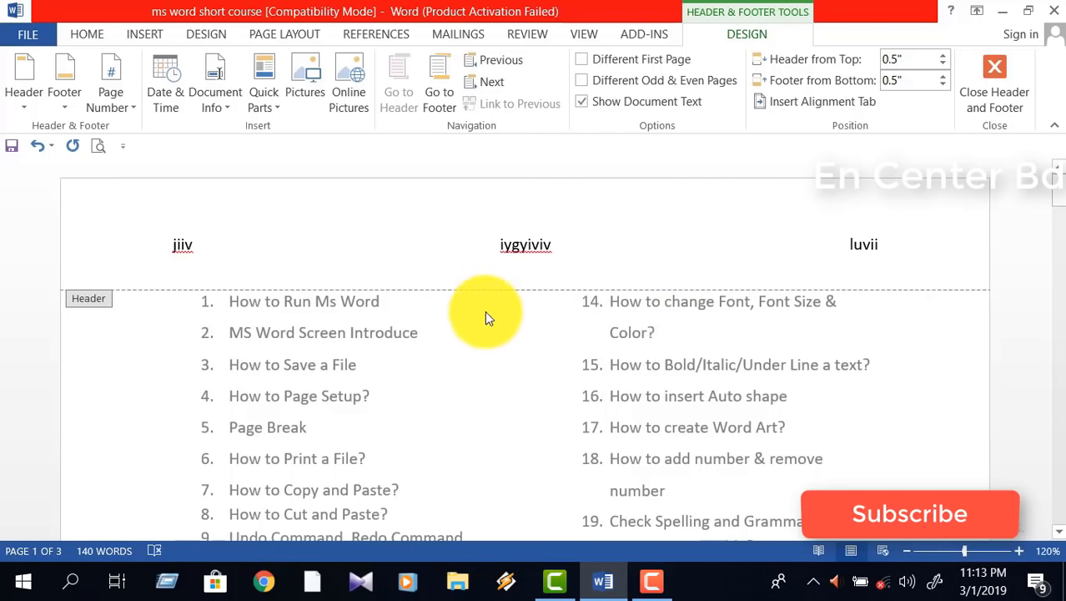
left_click(998, 87)
scroll(428, 350, "down", 1)
scroll(428, 352, "up", 2)
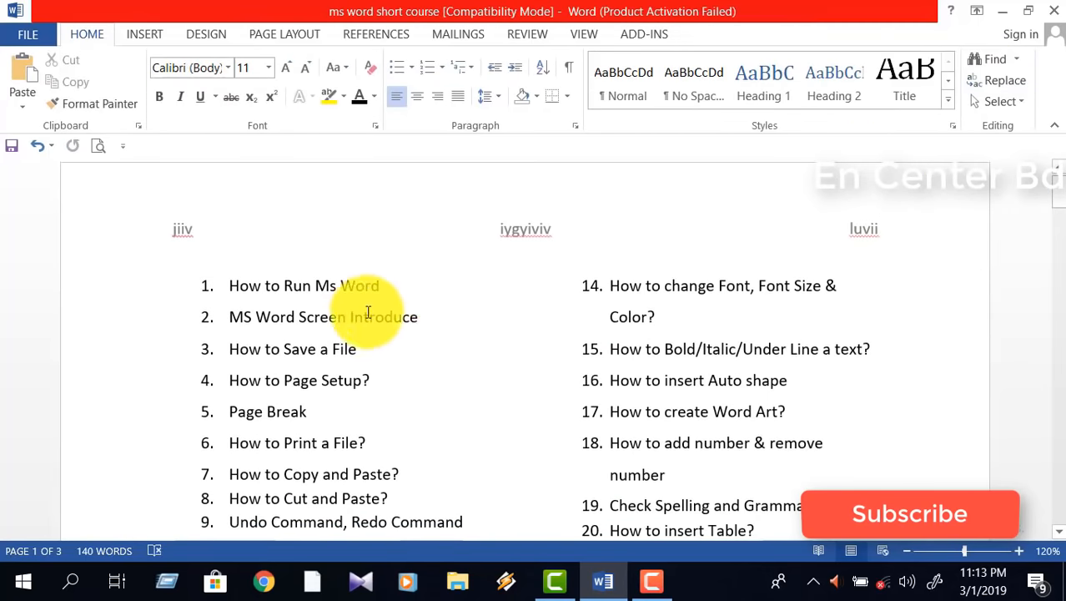
- Insert a Blank footer containing the text "lucvjvivi" and leave footer editing
left_click(423, 317)
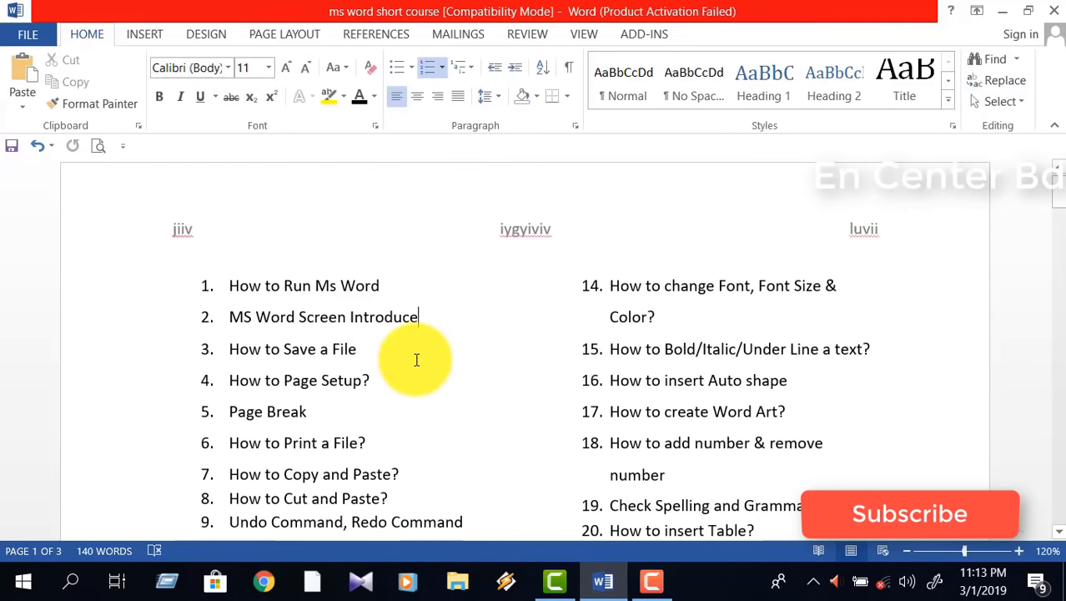
scroll(500, 372, "up", 1)
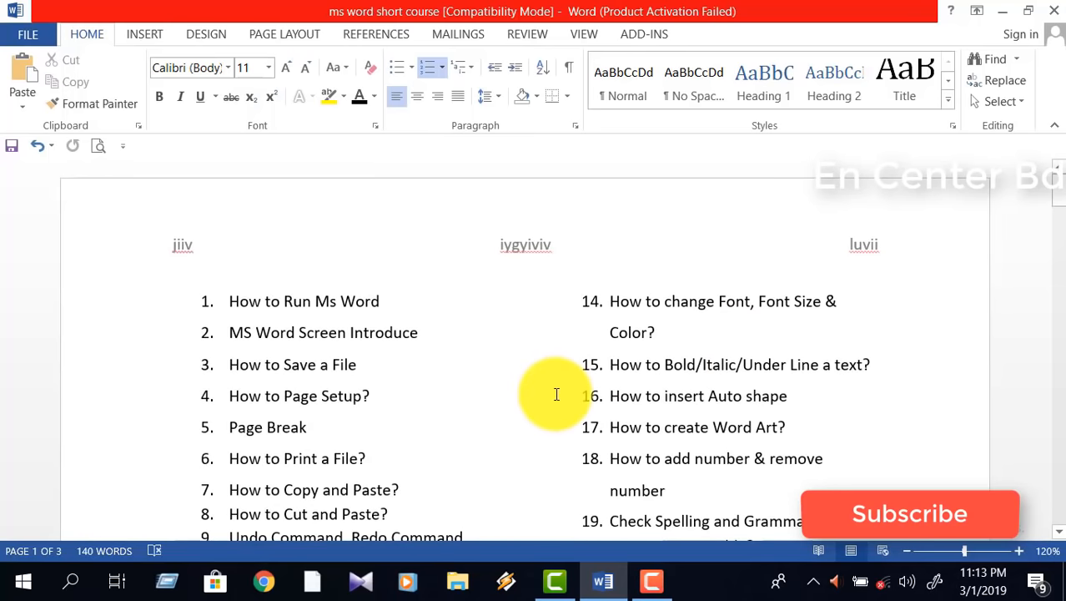
left_click(148, 32)
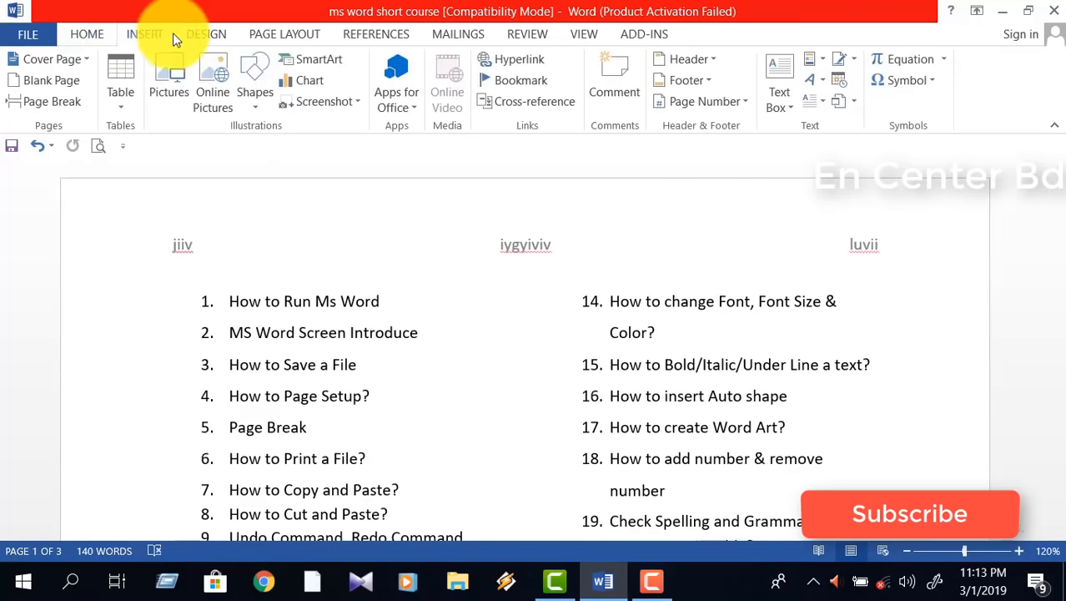
left_click(706, 80)
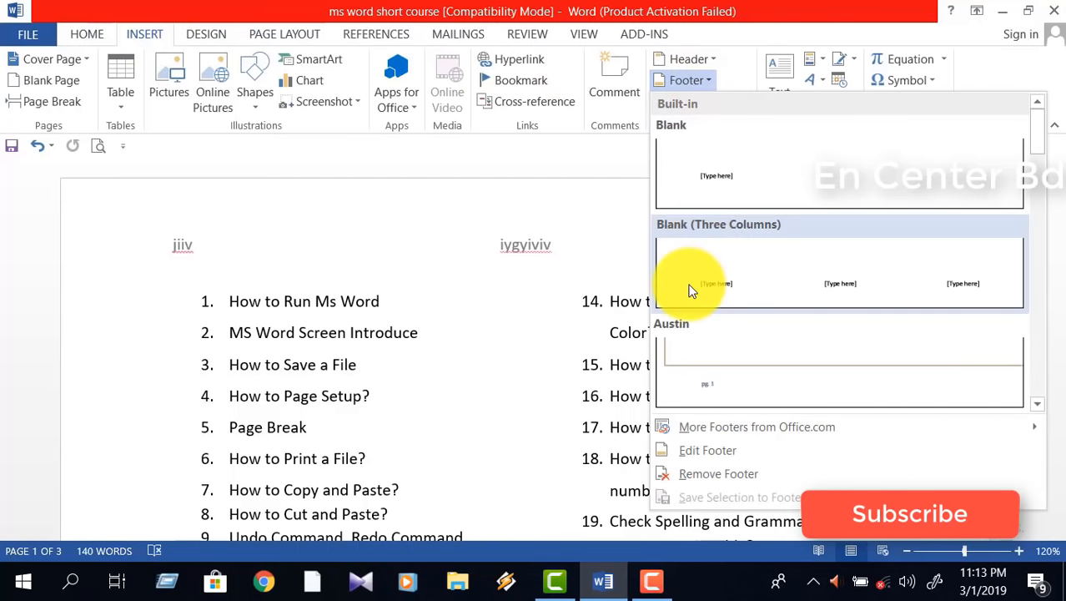
left_click(720, 177)
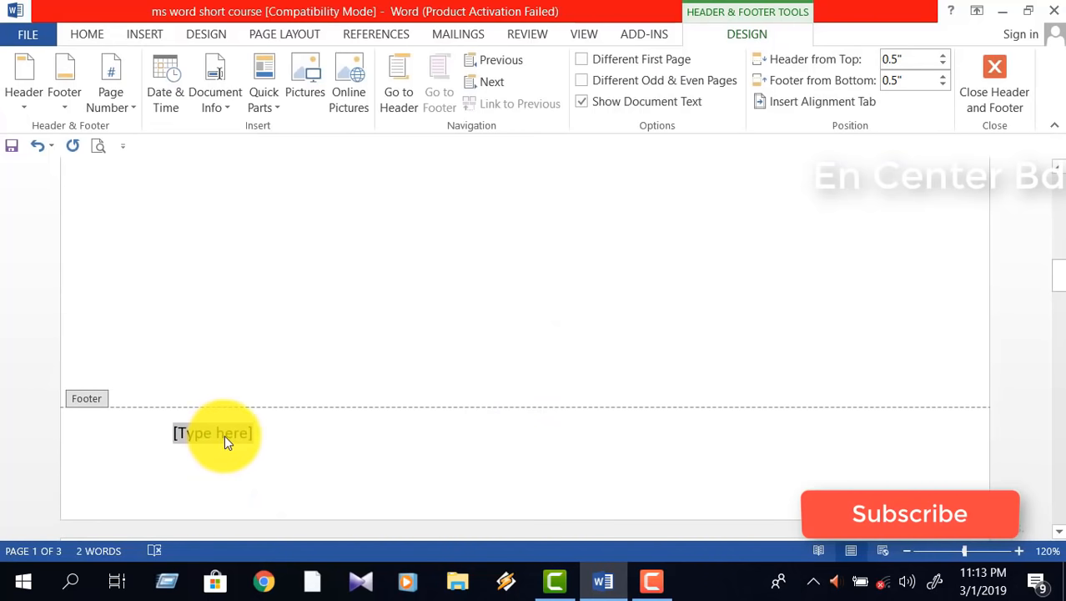
type("lucyjvivi")
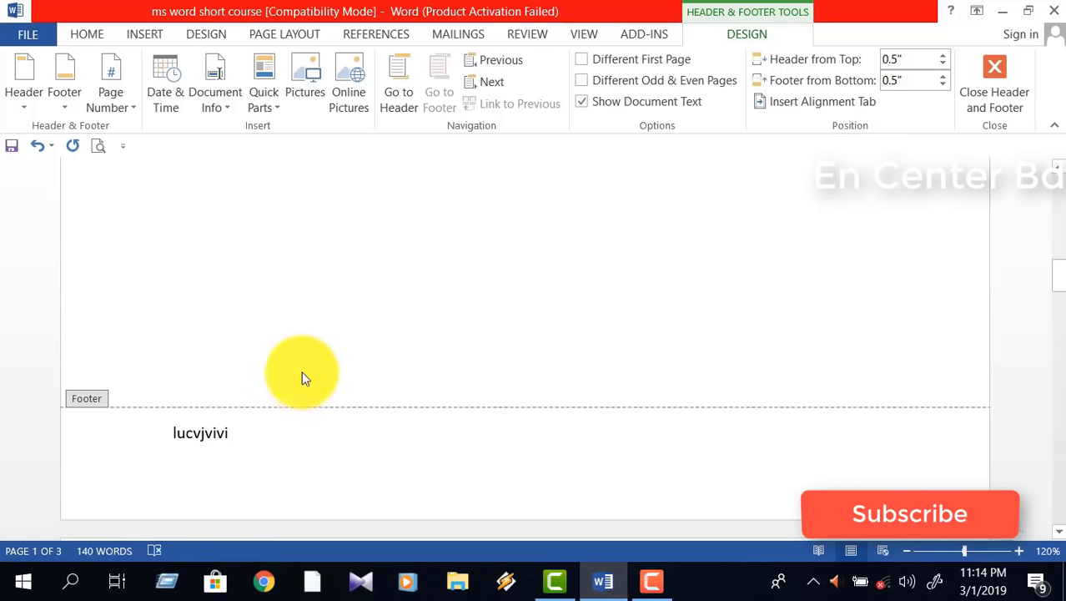
left_click(1003, 84)
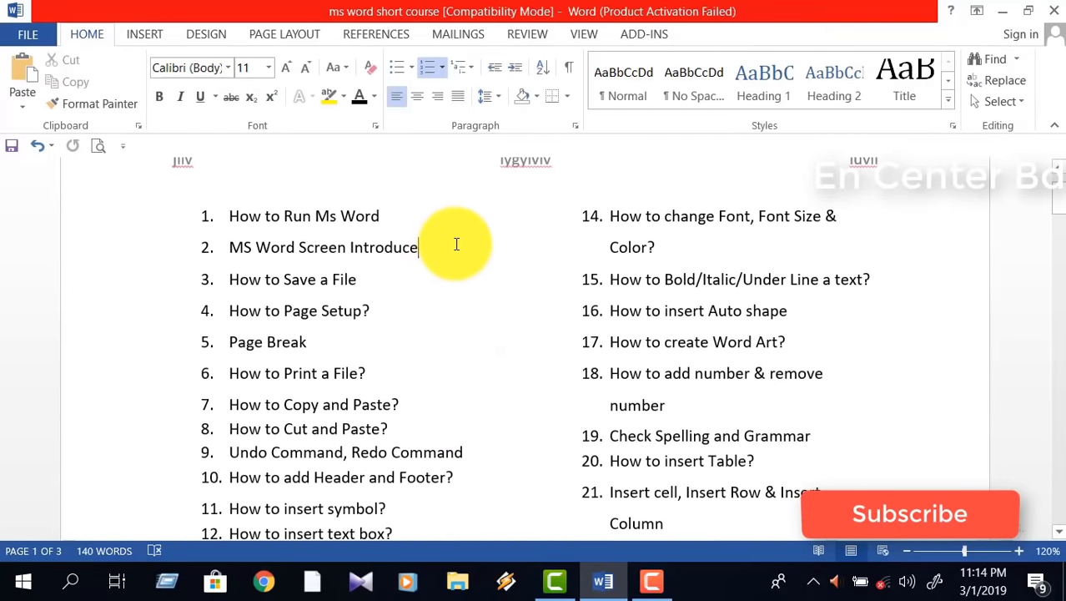
- Remove the three-column header from the document
left_click(142, 38)
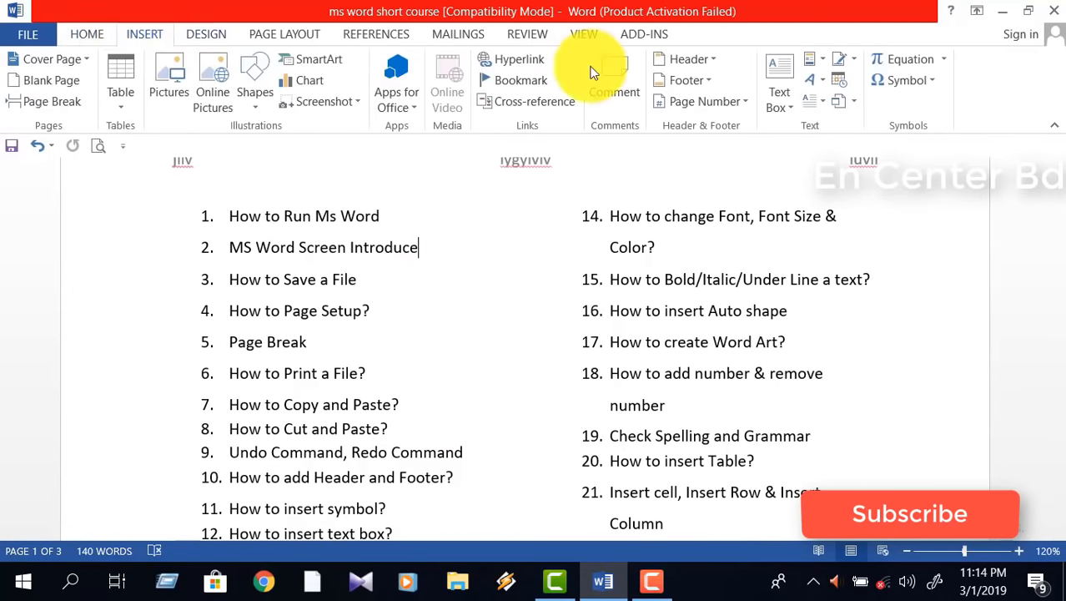
left_click(711, 60)
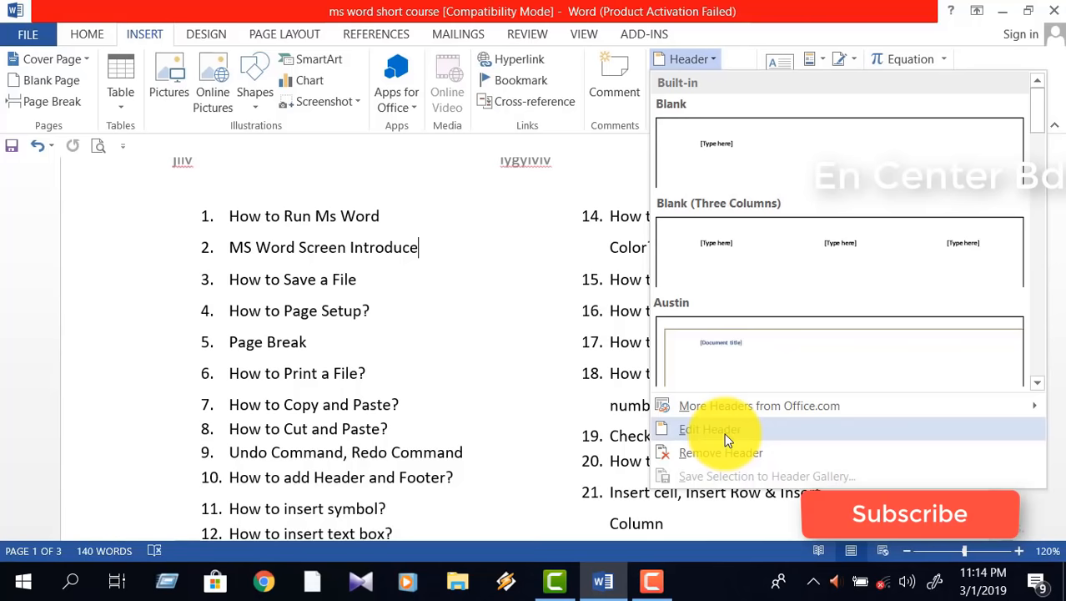
left_click(724, 454)
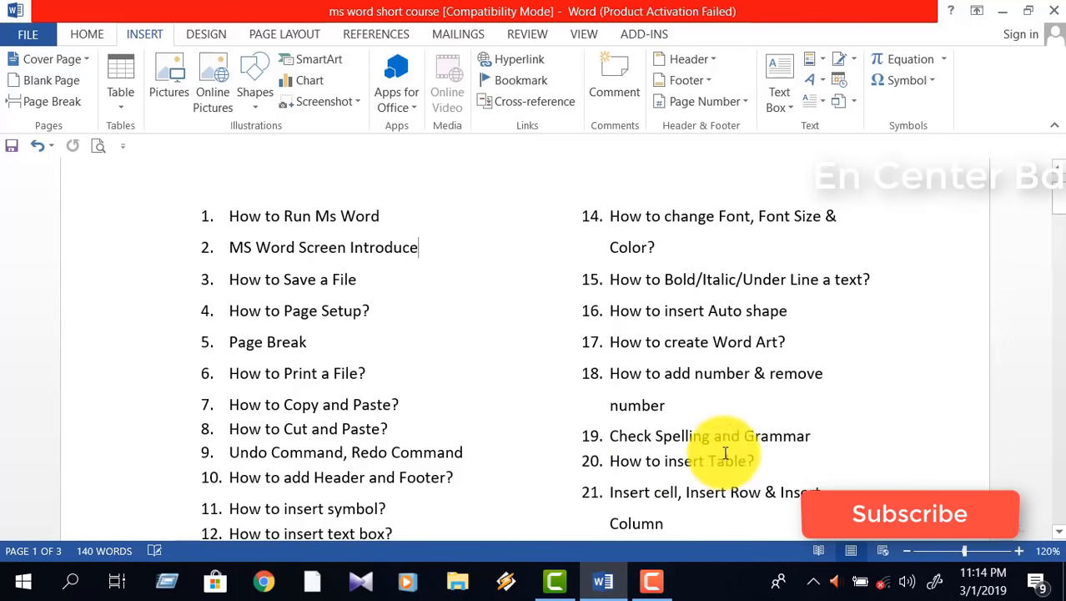
- Remove the footer text "lucvjvivi" from the document
scroll(512, 399, "up", 2)
scroll(461, 225, "down", 10)
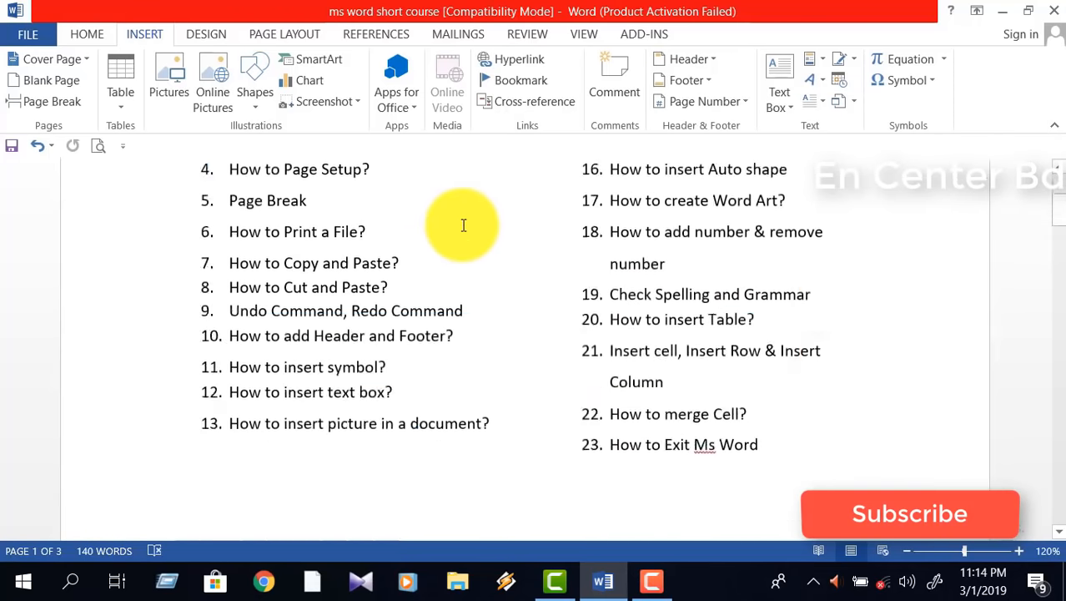
scroll(309, 439, "down", 3)
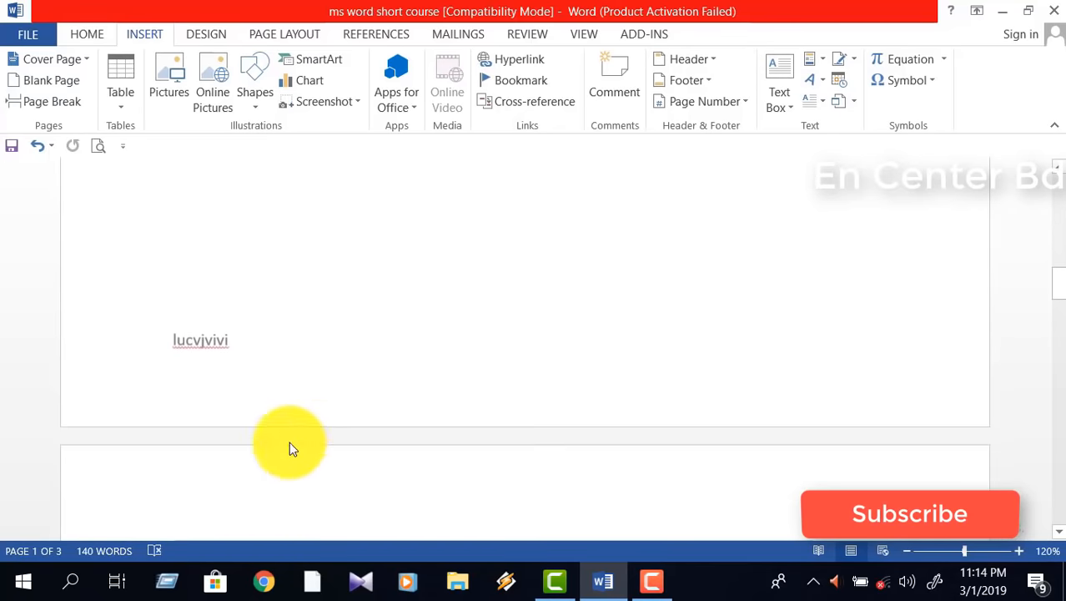
left_click(711, 79)
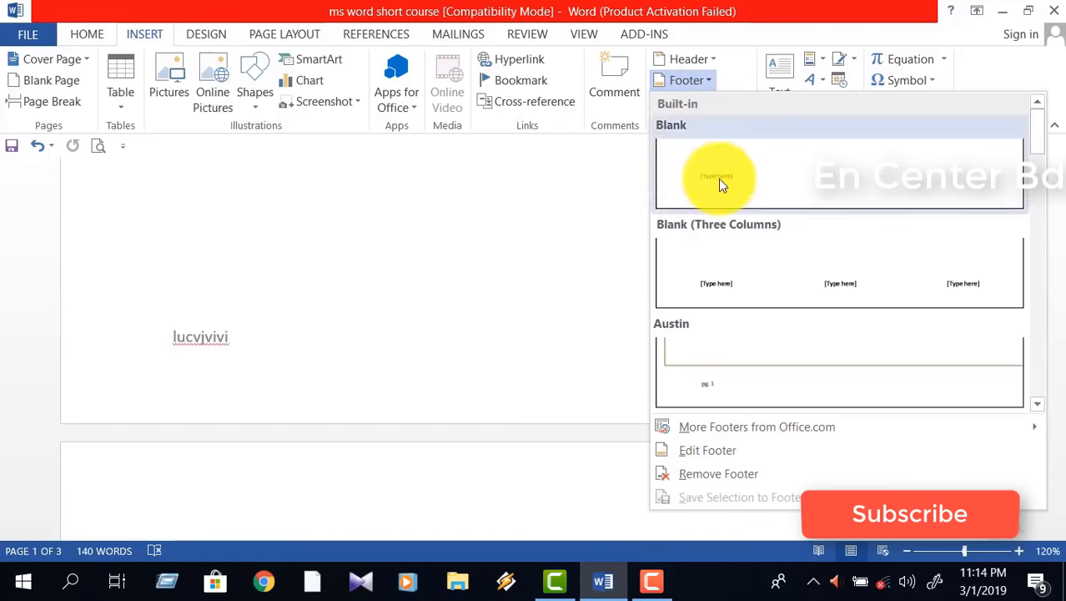
left_click(705, 476)
- Insert the Wingdings smiley symbol (character code 74) before the text of list item 11, "How to insert symbol?"
scroll(138, 338, "up", 5)
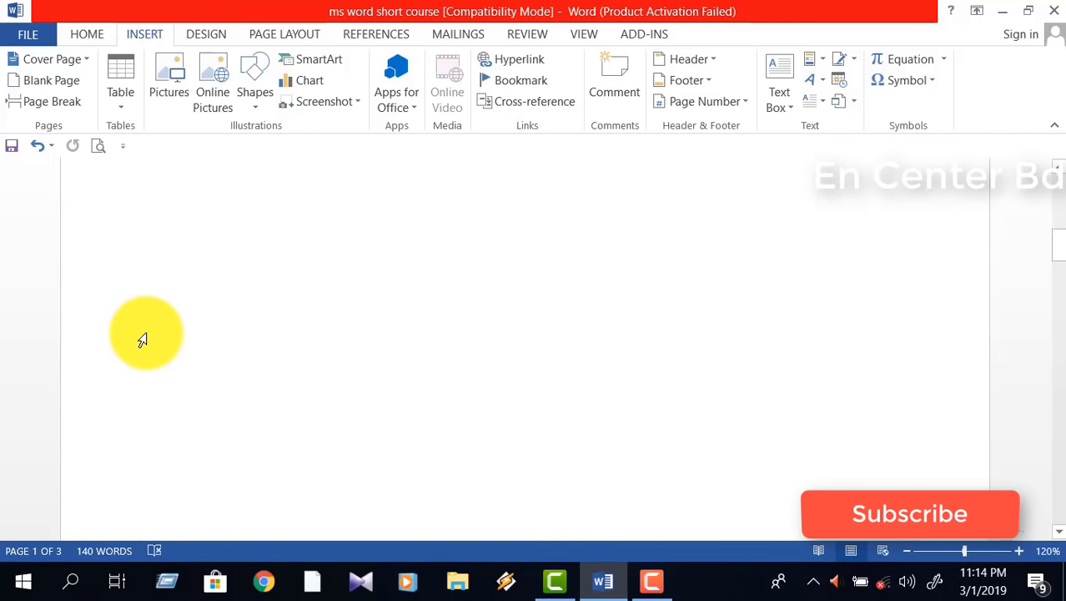
scroll(146, 337, "up", 5)
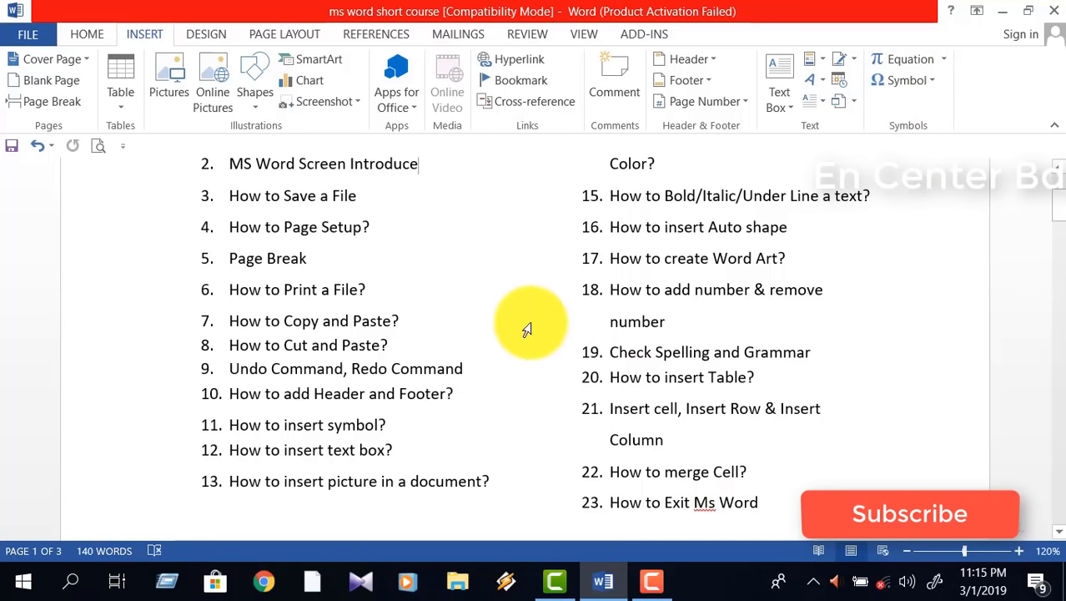
scroll(582, 425, "down", 1)
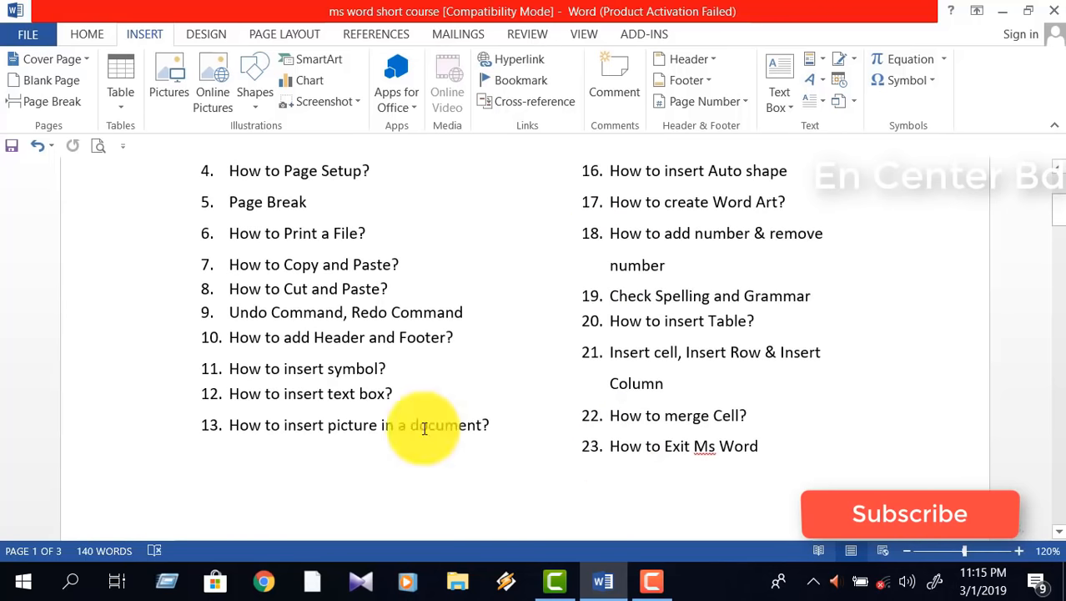
left_click(230, 368)
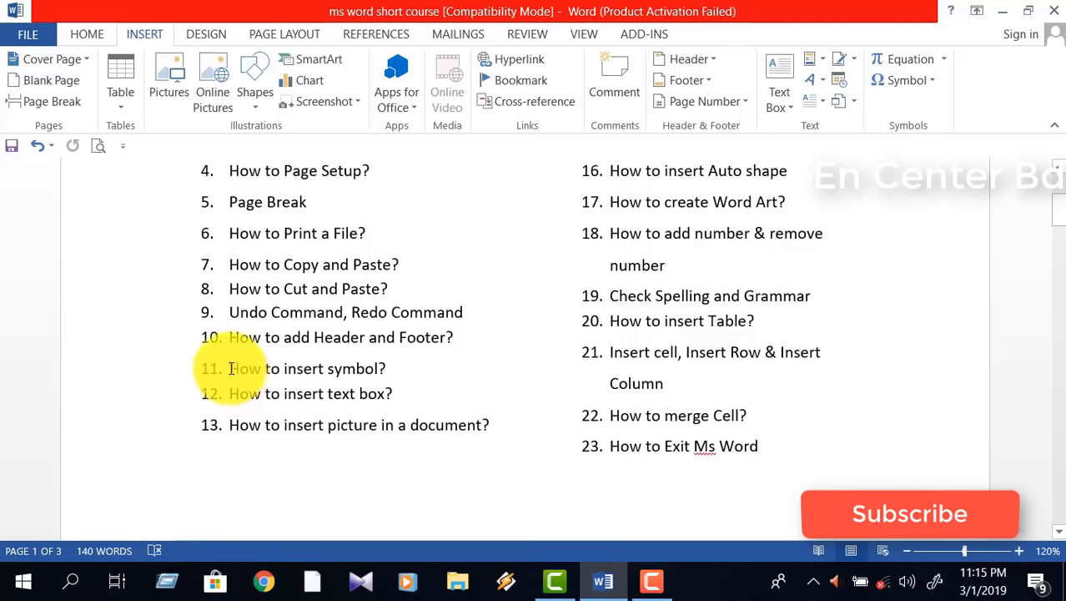
left_click(926, 78)
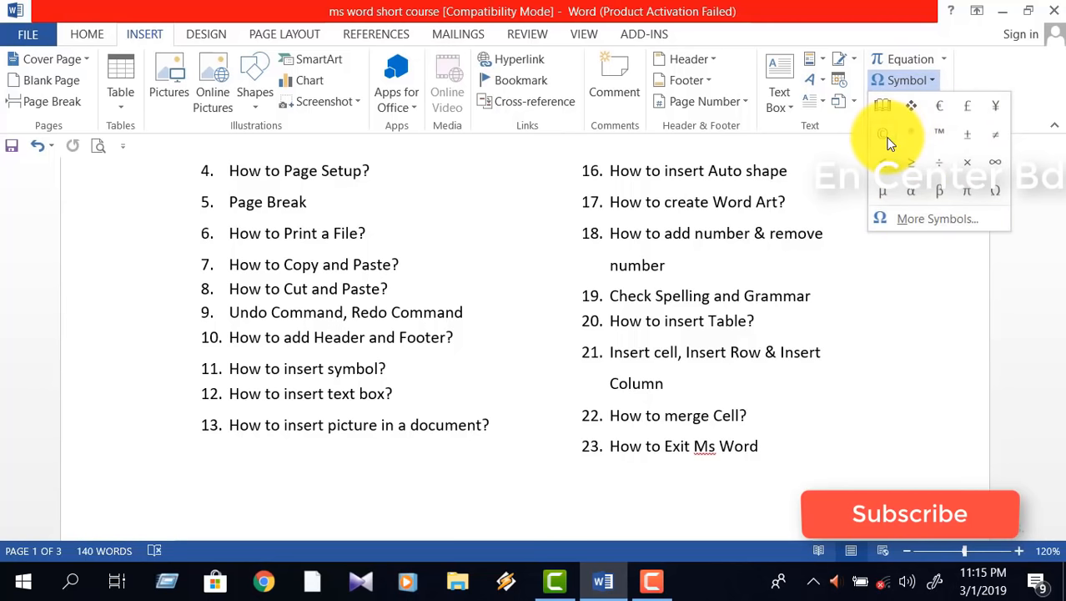
left_click(932, 220)
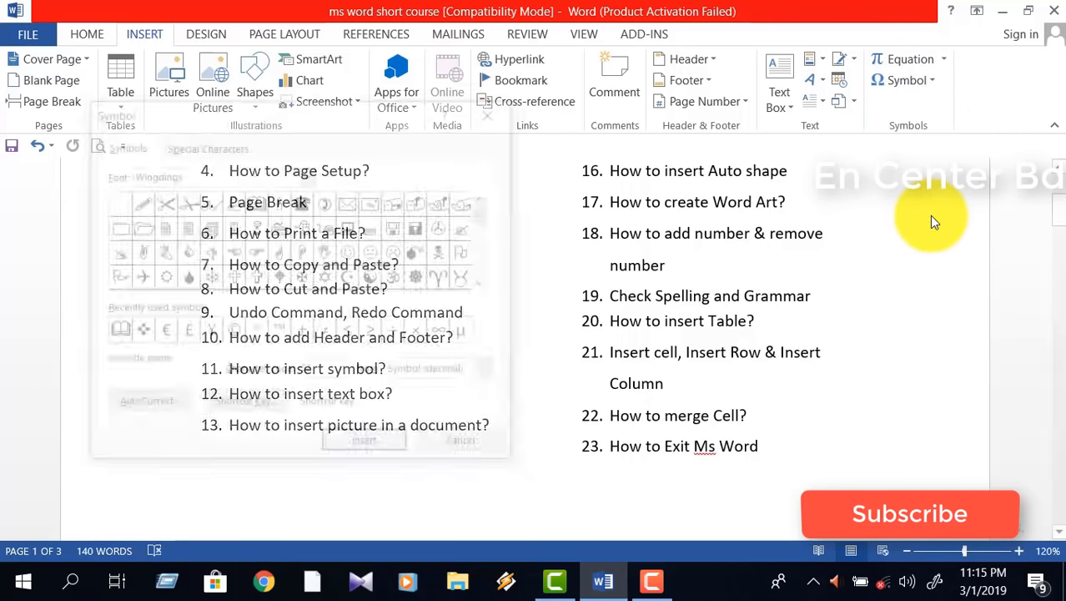
left_click_drag(250, 113, 653, 93)
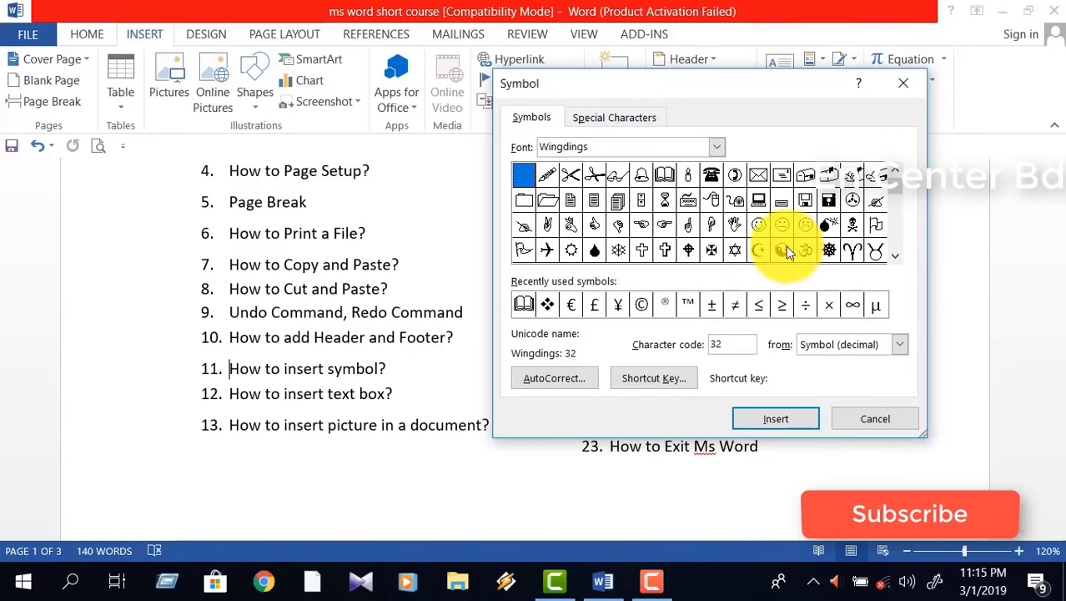
left_click(755, 224)
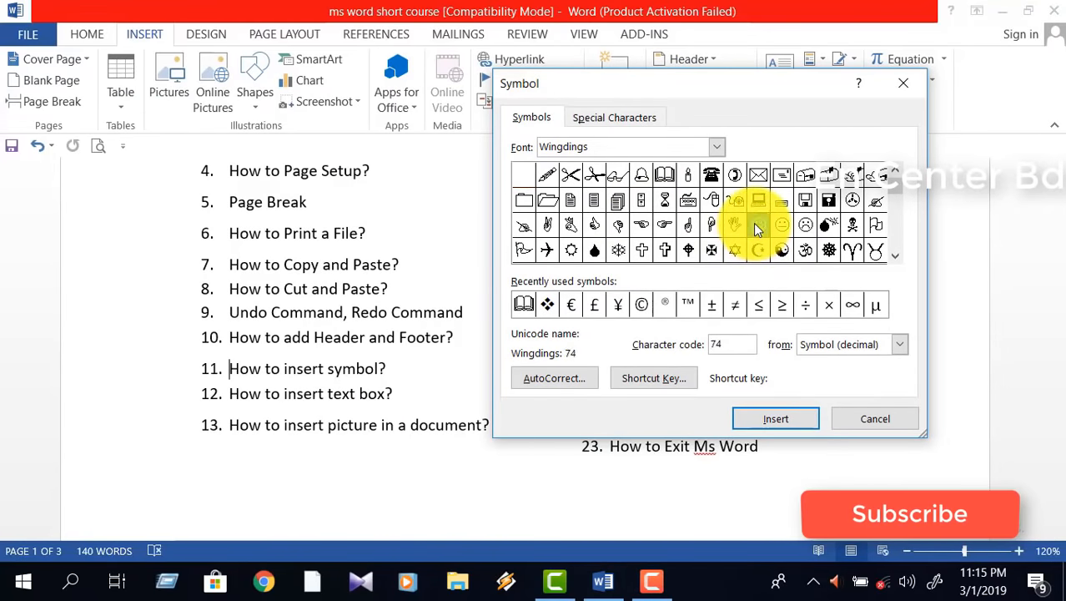
left_click(774, 417)
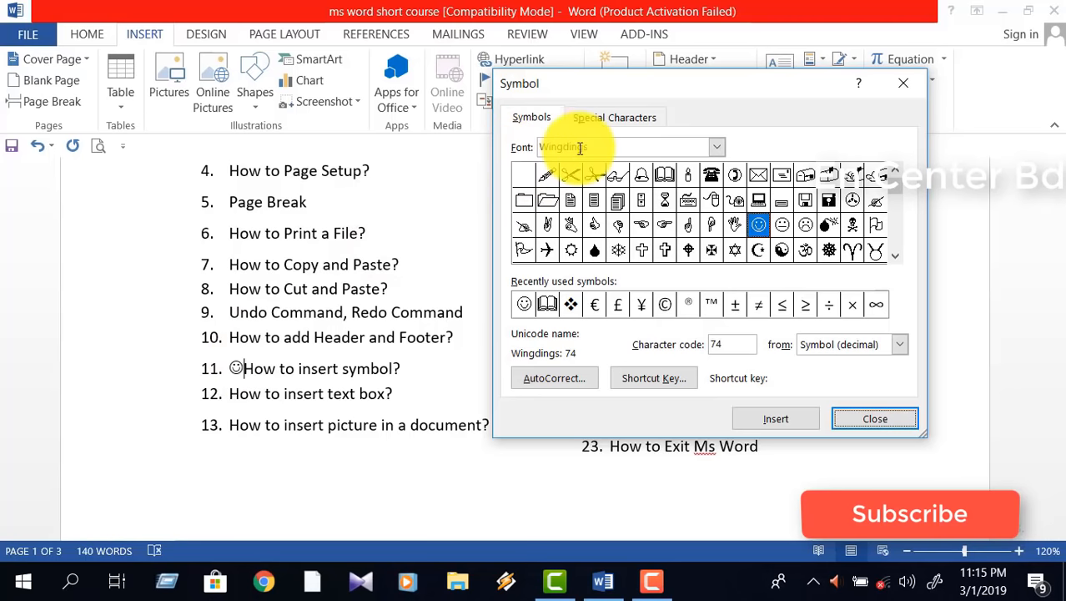
- Insert the circled plus (character code 197) from the Symbol font after the smiley in item 11, and close the symbol dialog
left_click(715, 147)
scroll(670, 181, "up", 10)
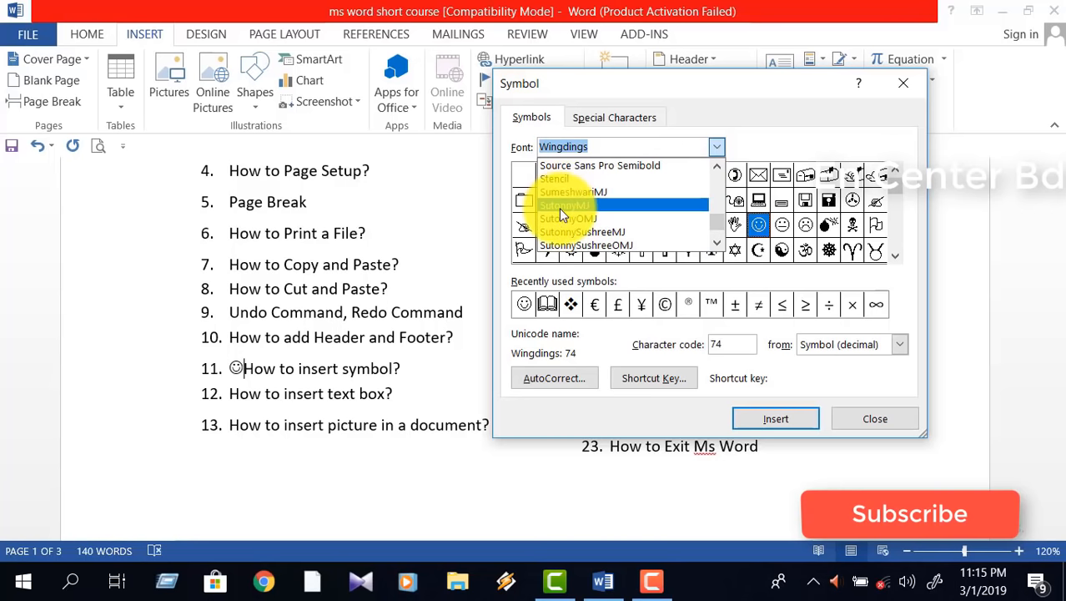
scroll(559, 216, "down", 2)
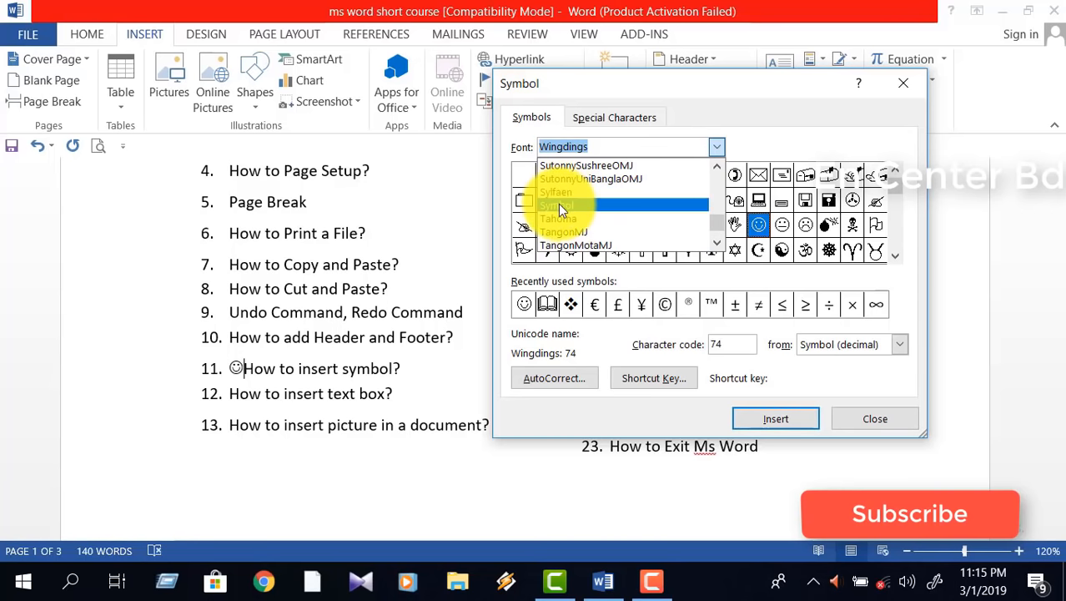
left_click(560, 205)
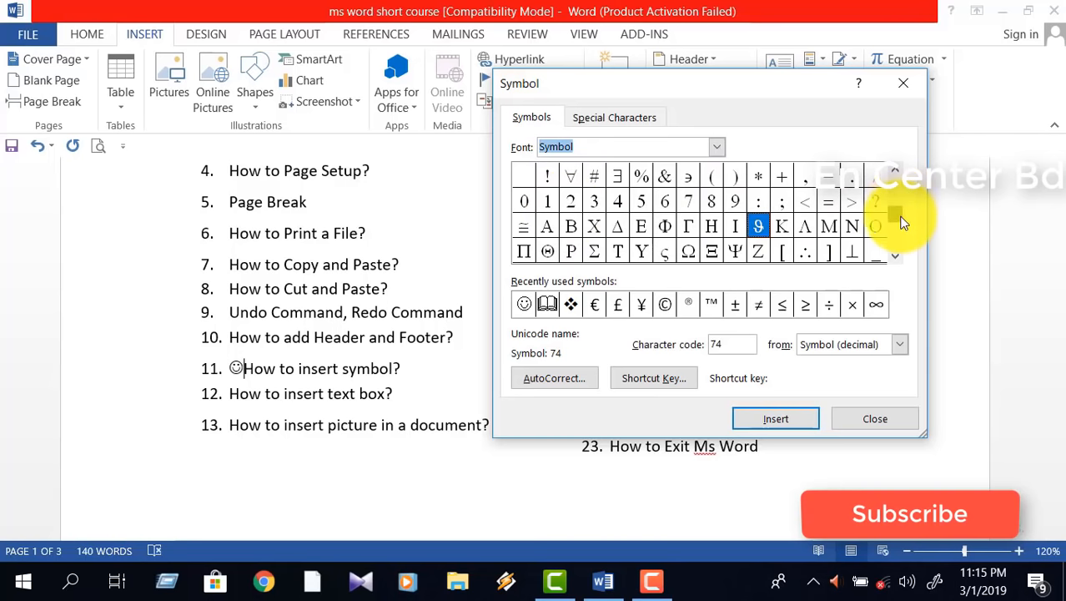
scroll(898, 215, "down", 3)
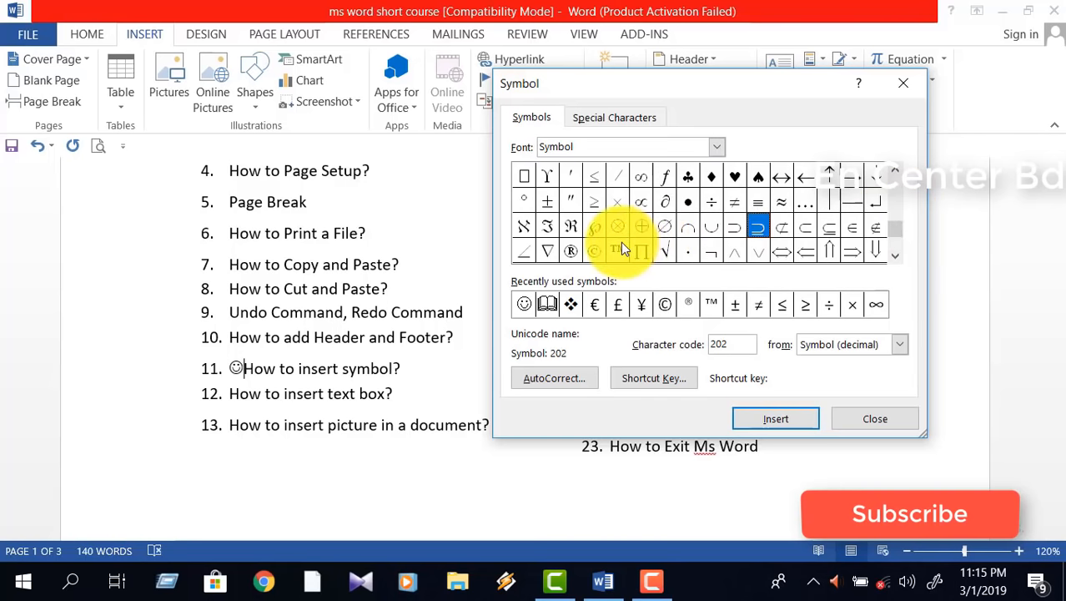
left_click(641, 226)
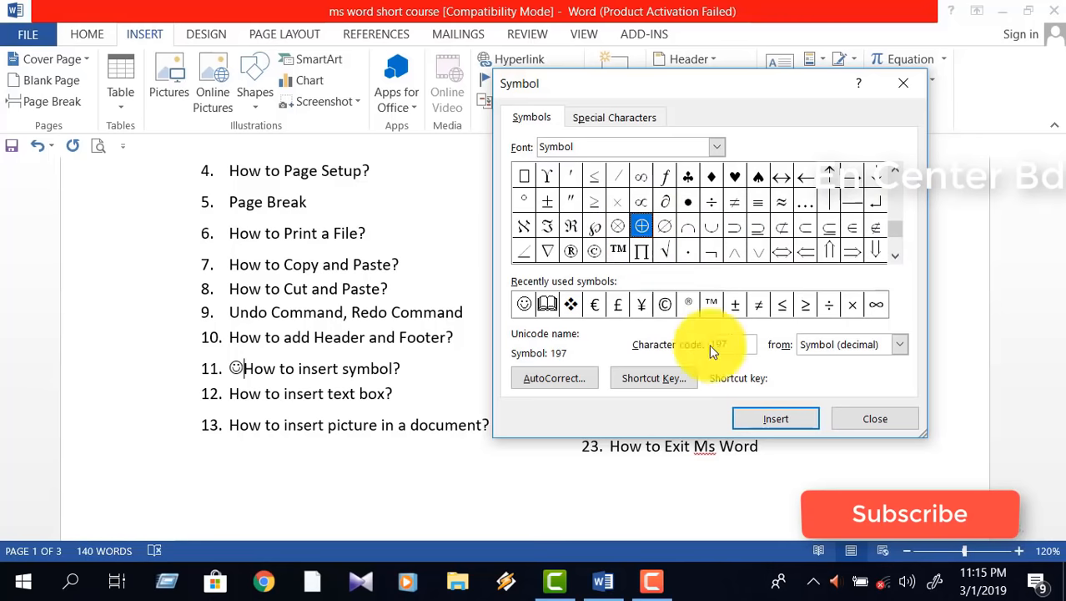
left_click(773, 418)
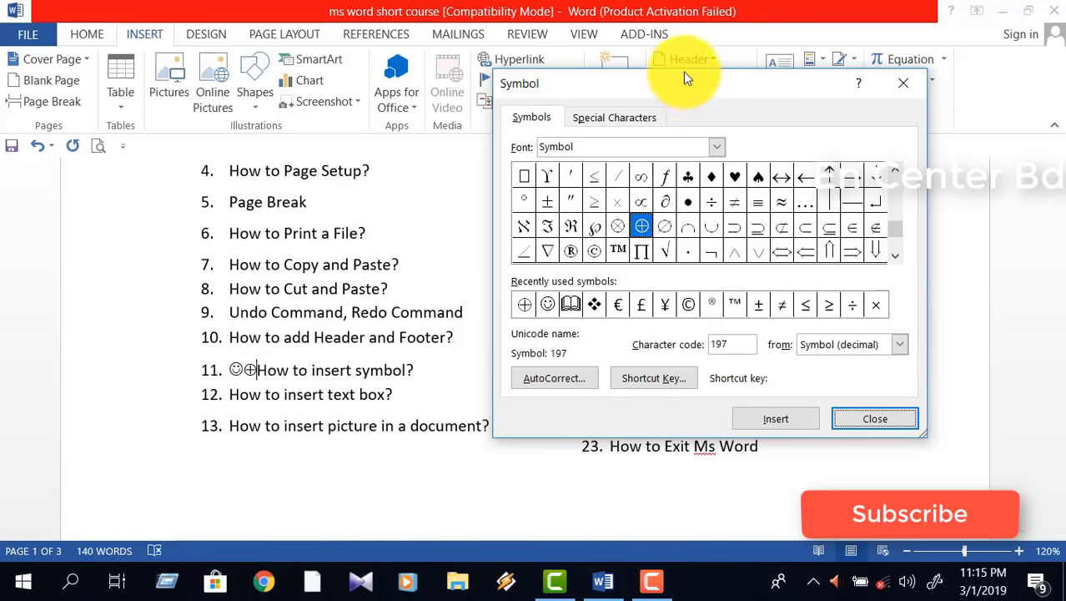
left_click_drag(682, 87, 682, 109)
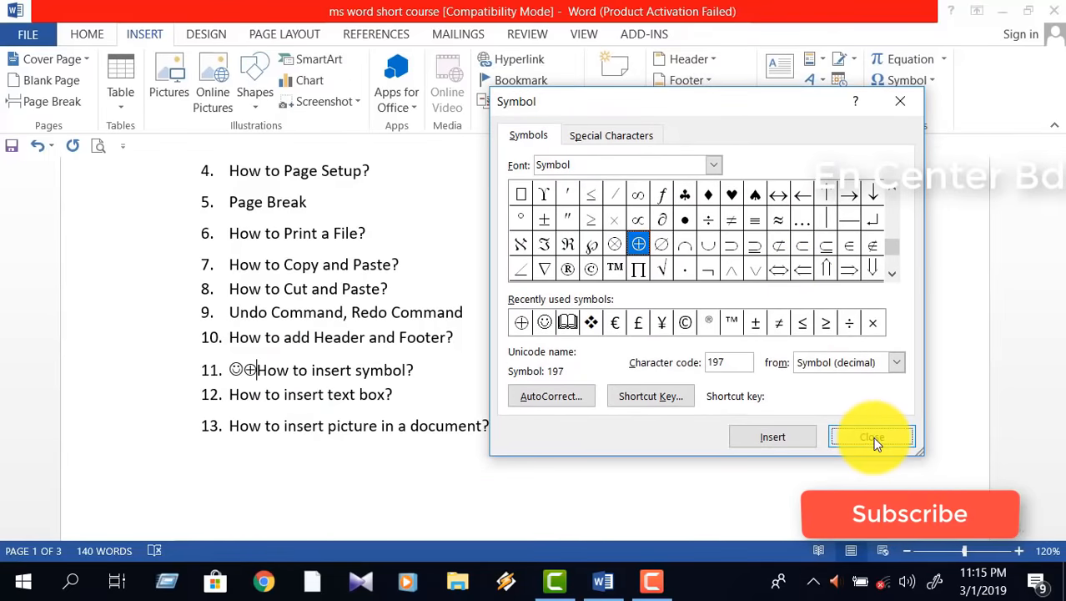
left_click(873, 441)
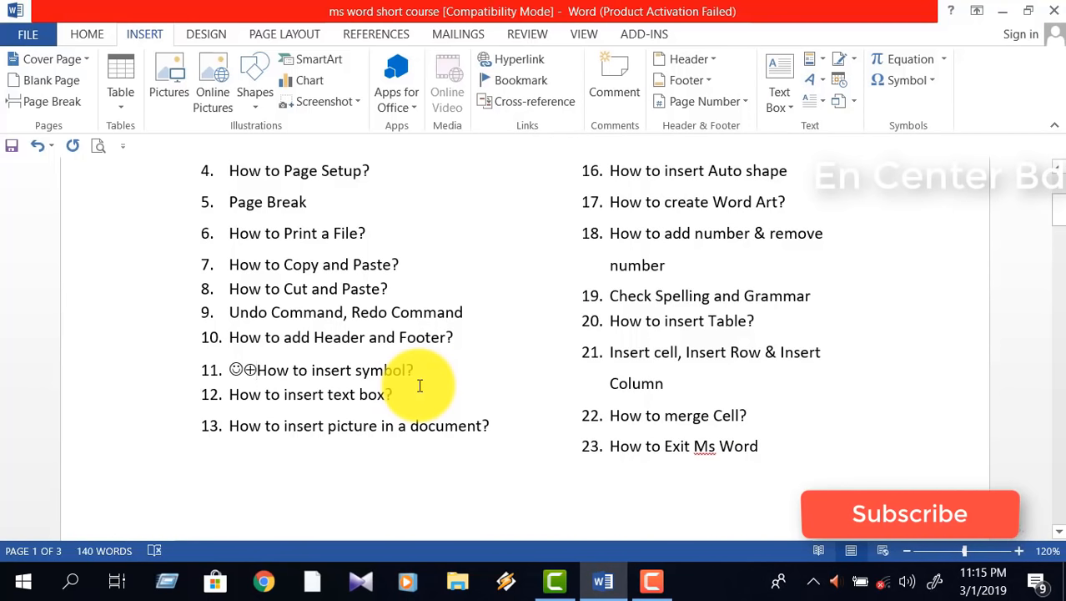
- Delete the circled plus and the smiley in front of list item 11
key("BackSpace")
key("BackSpace")
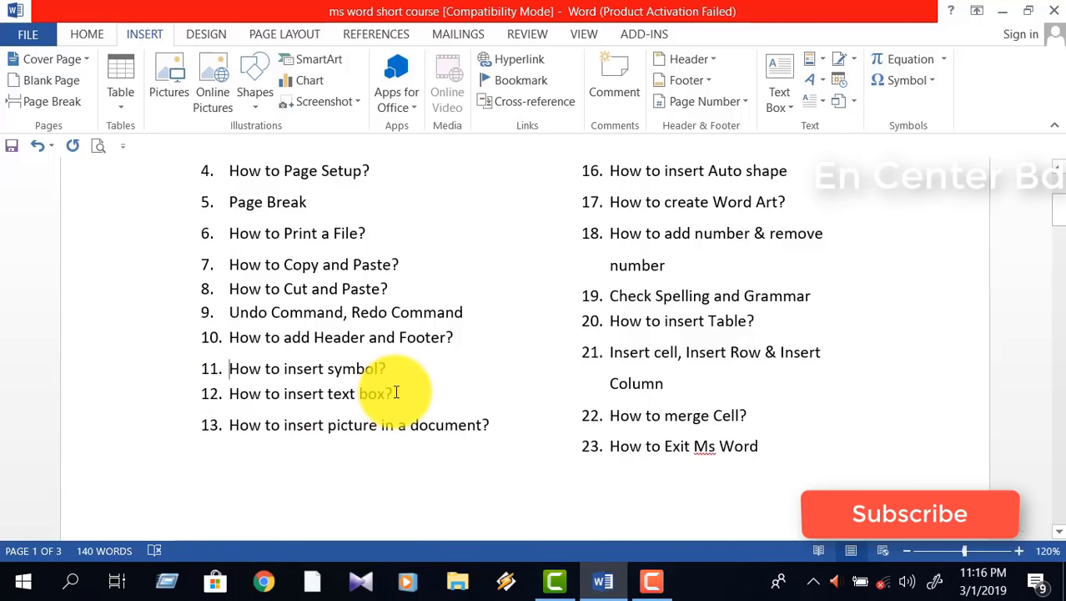
- Draw a text box about 0.78" high and 0.77" wide beside item 14 near the page's upper-right corner
scroll(413, 429, "up", 3)
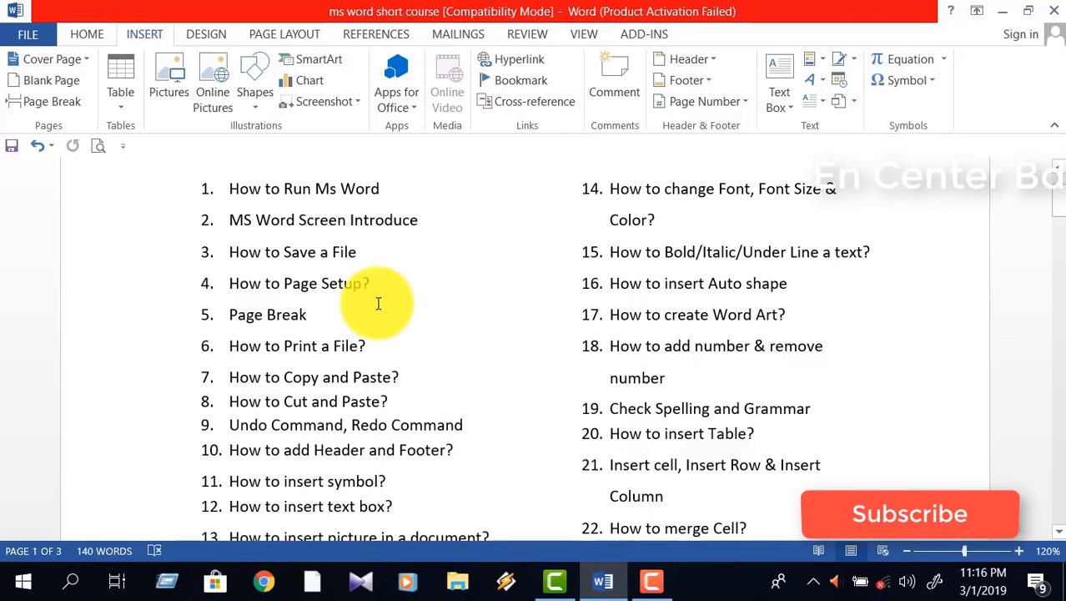
scroll(448, 360, "down", 2)
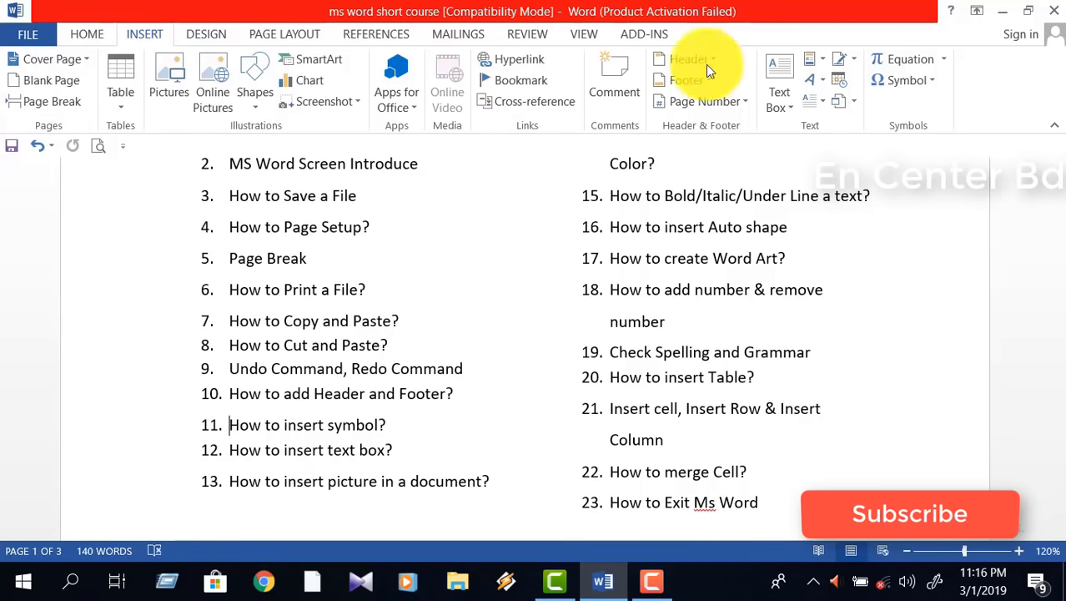
left_click(788, 107)
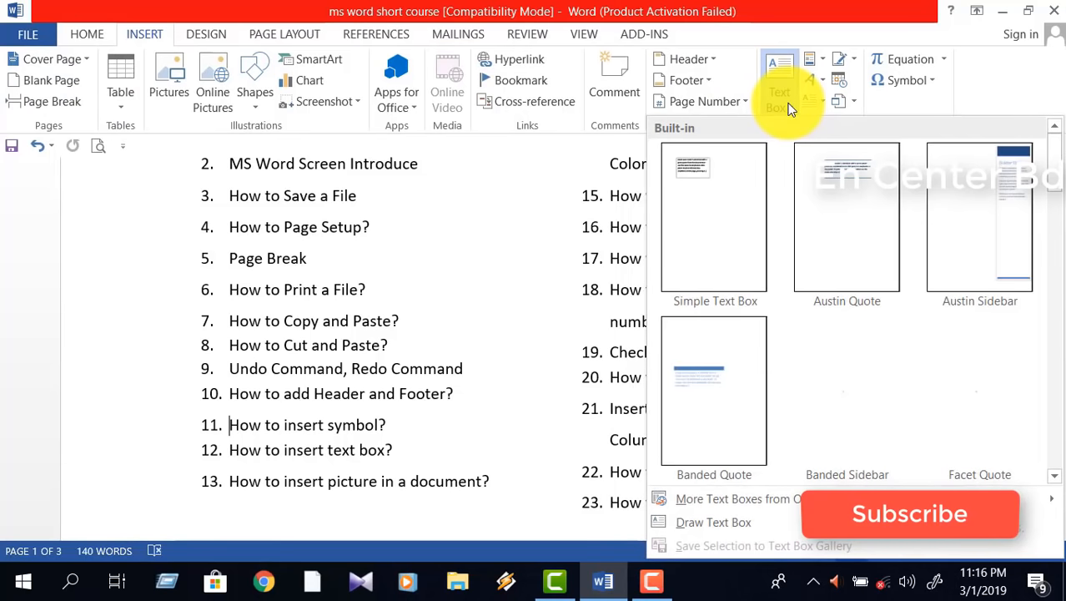
left_click(715, 525)
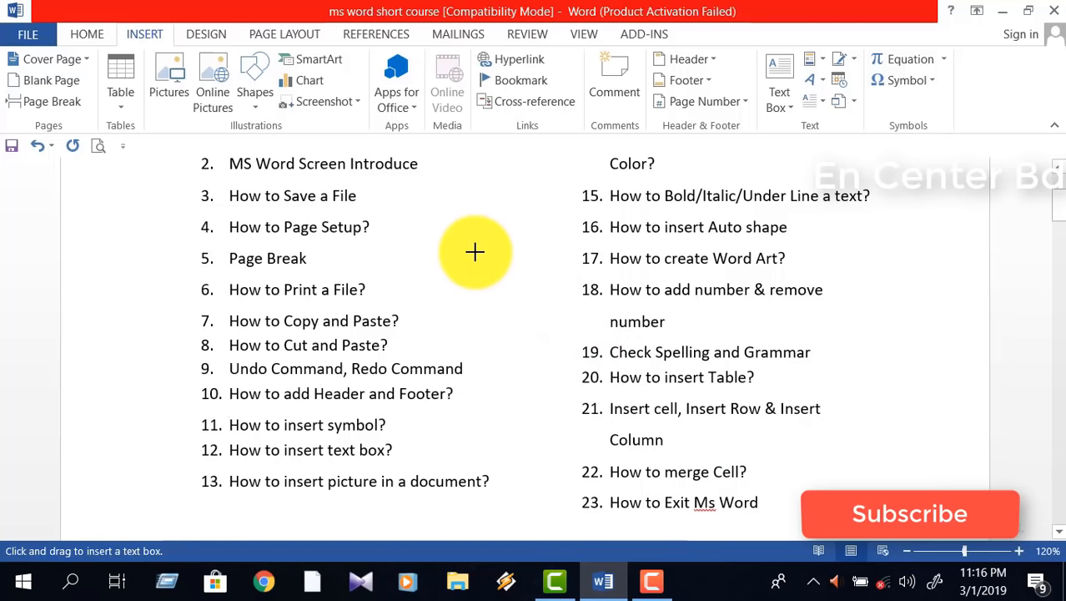
scroll(476, 267, "up", 5)
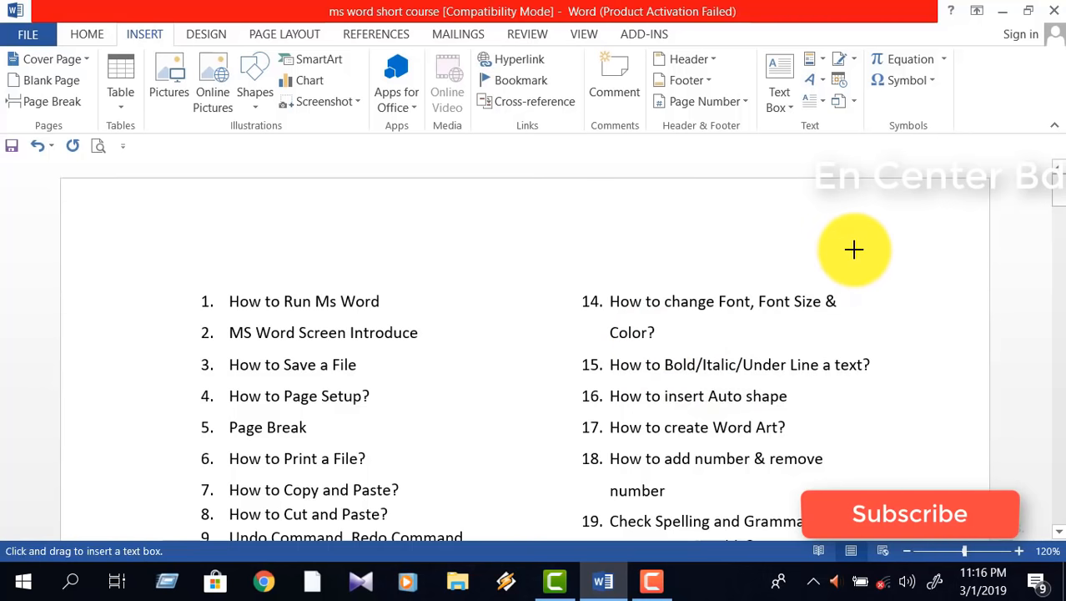
left_click_drag(861, 252, 872, 335)
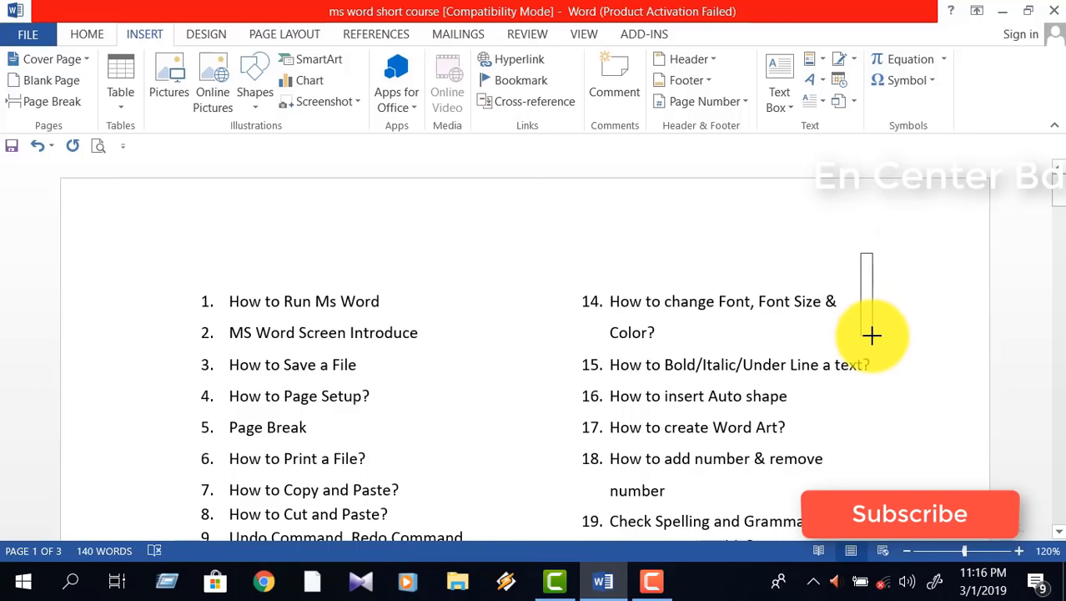
left_click_drag(871, 335, 947, 340)
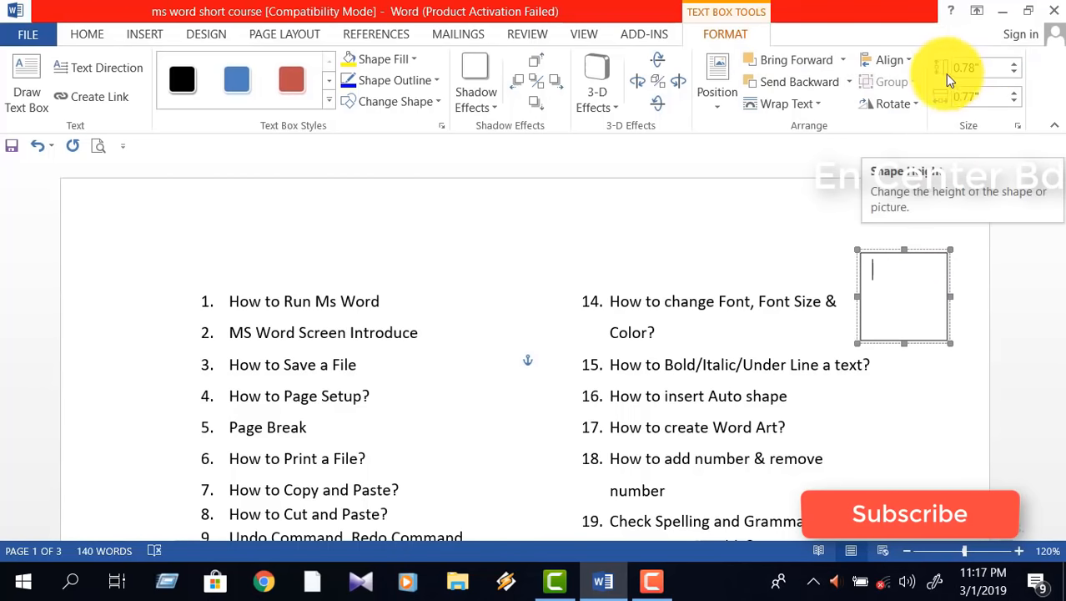
- Set the text box's height and width to 0.7" each, and enlarge it freehand from its upper-right corner to about 0.94" by 0.74"
left_click(1014, 64)
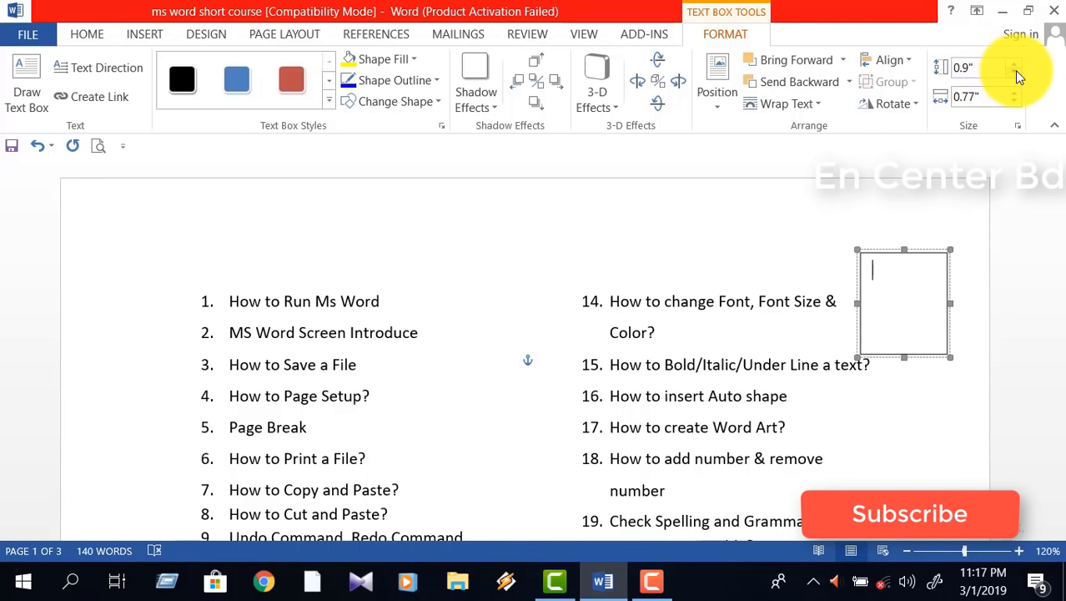
left_click(1016, 73)
left_click(1016, 74)
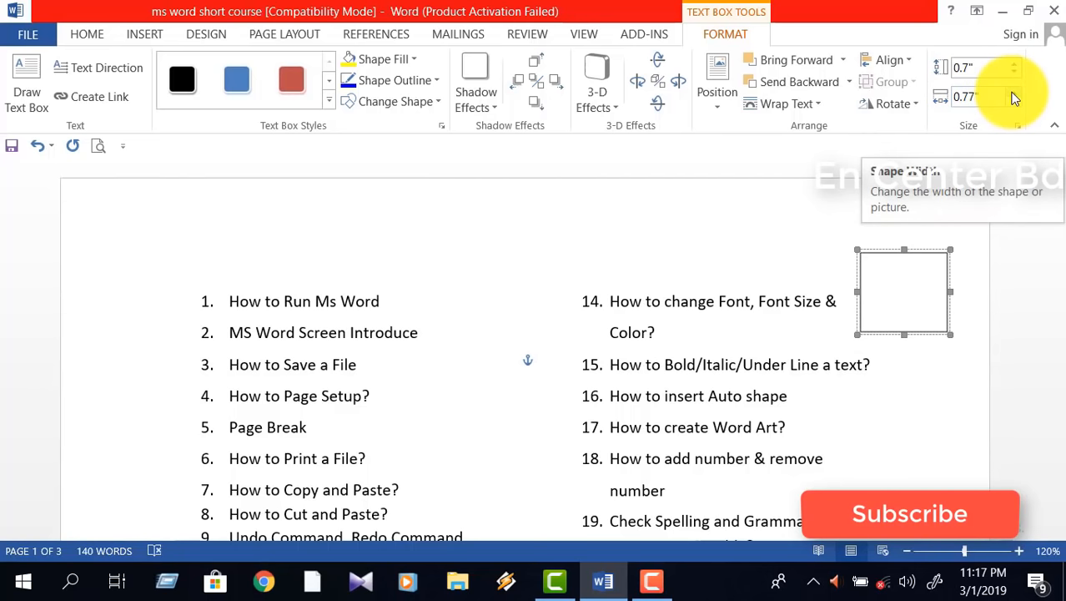
left_click(1014, 101)
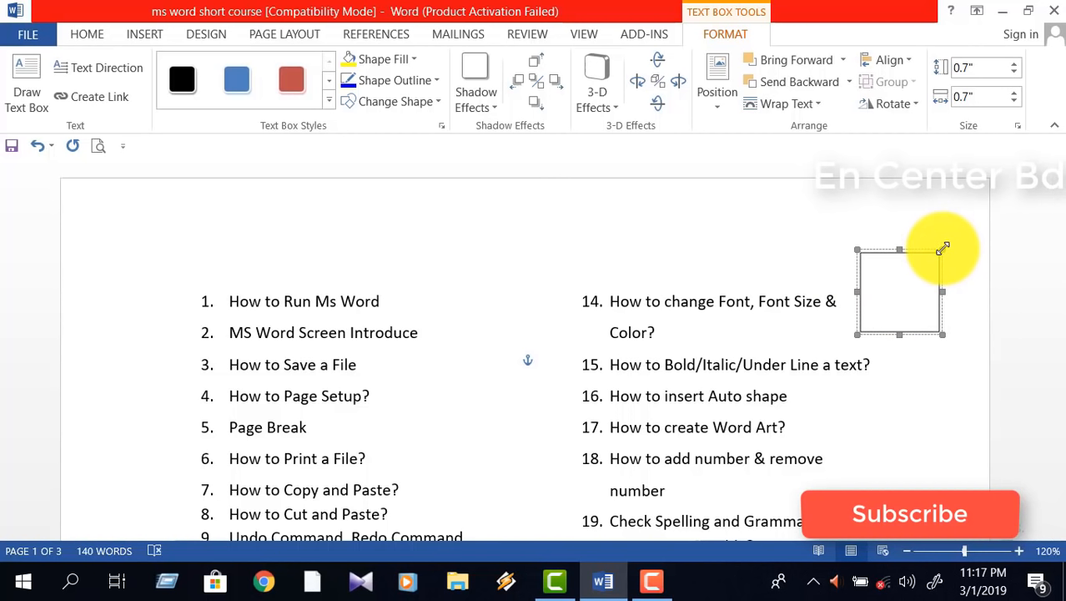
left_click_drag(942, 248, 943, 225)
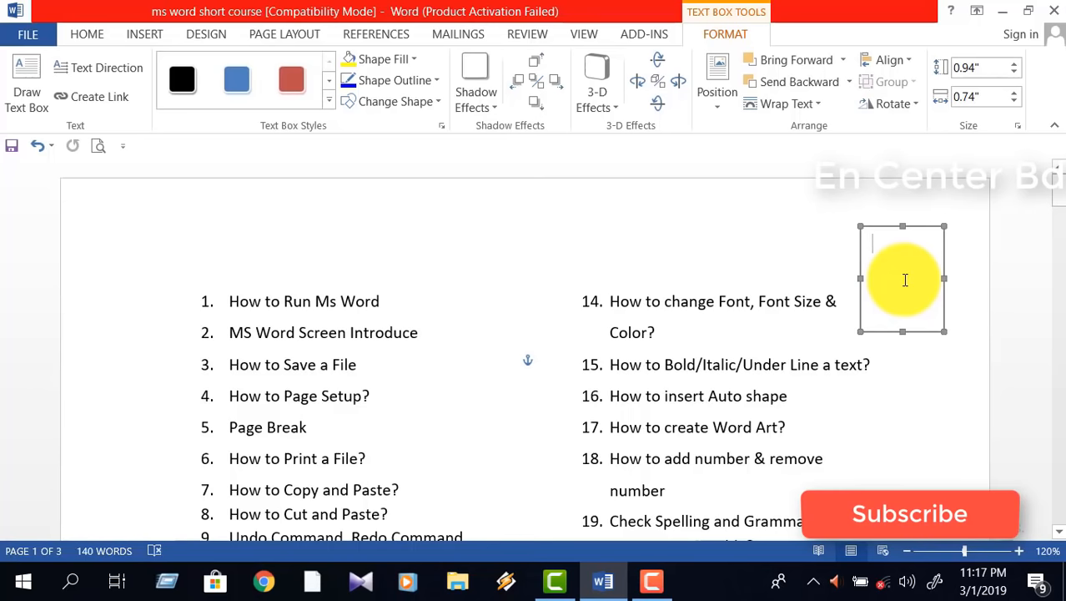
- Start inserting a picture into the text box and look through the s and Saved Pictures folders for an image
scroll(359, 488, "down", 3)
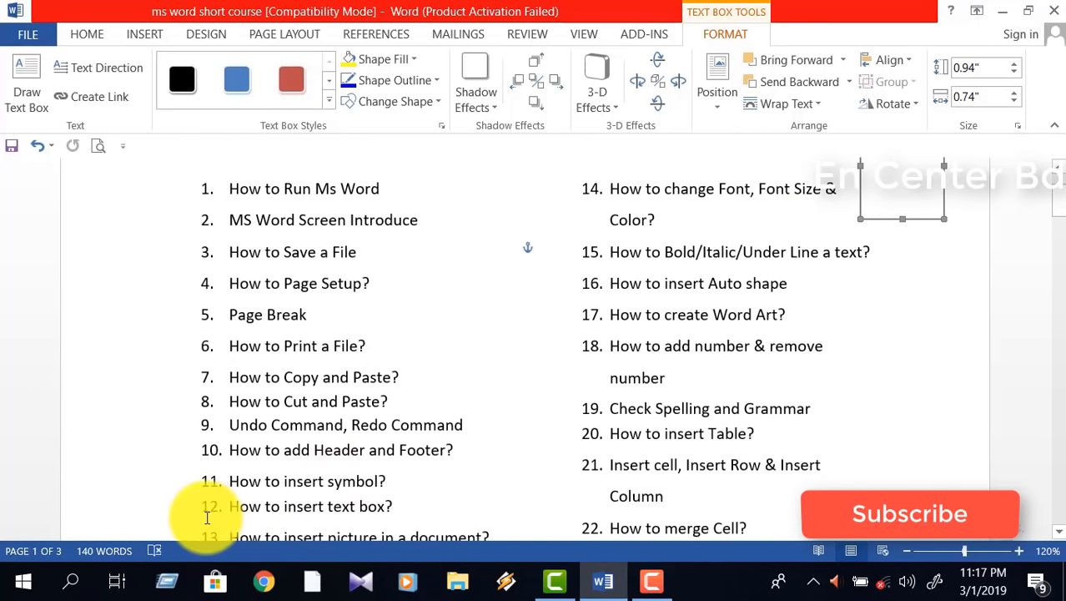
scroll(251, 503, "down", 2)
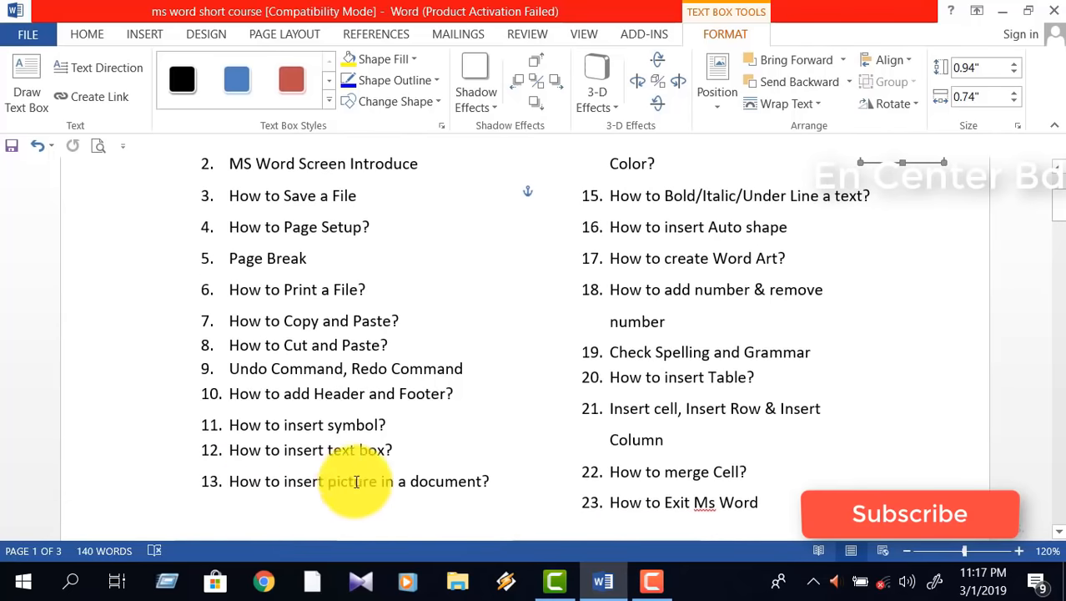
scroll(406, 480, "up", 3)
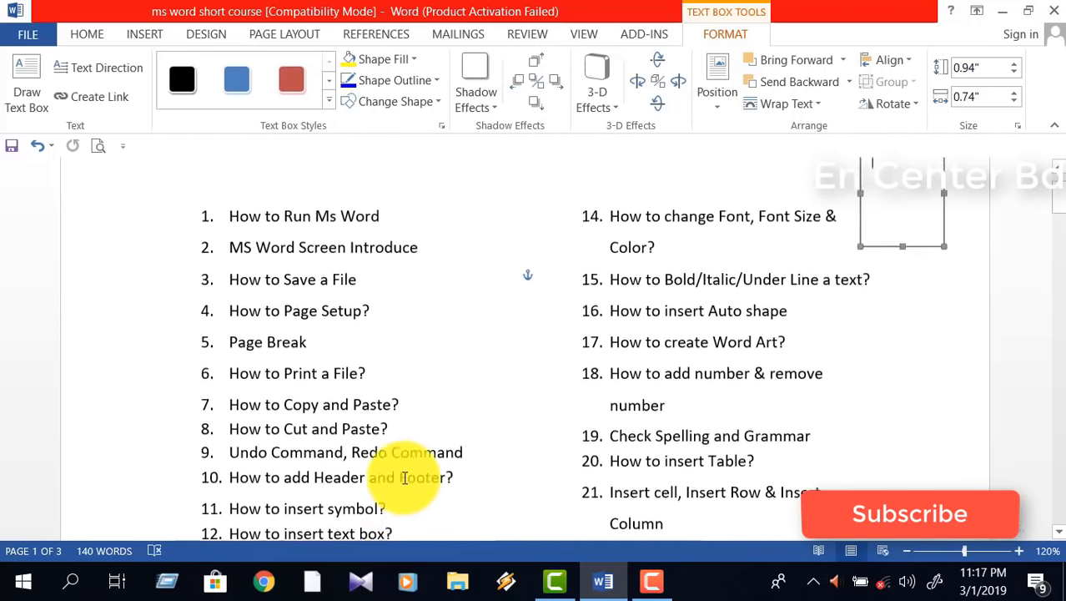
scroll(407, 479, "up", 3)
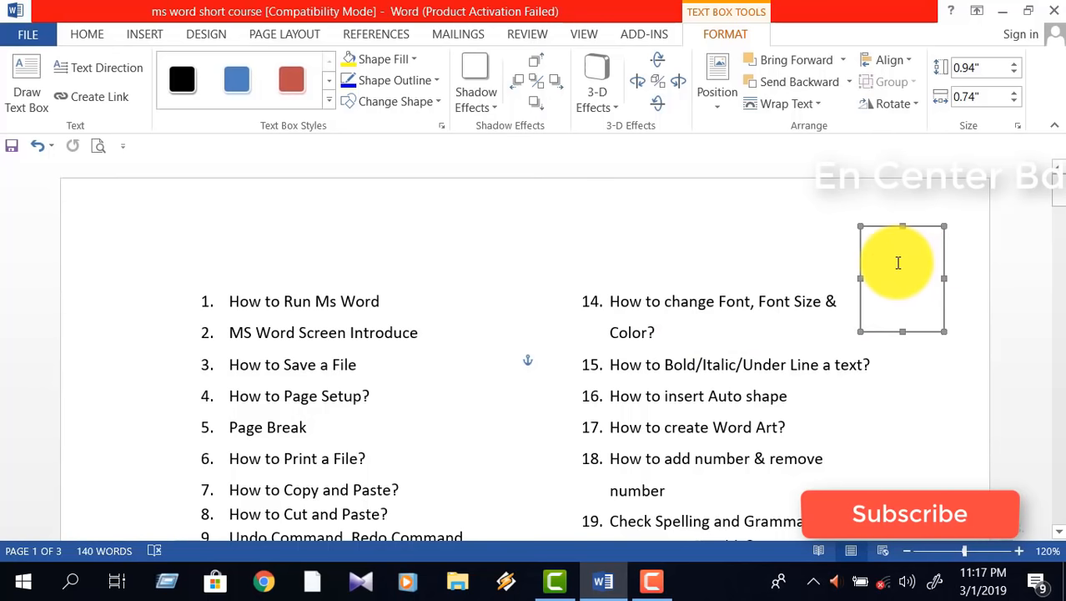
left_click(140, 33)
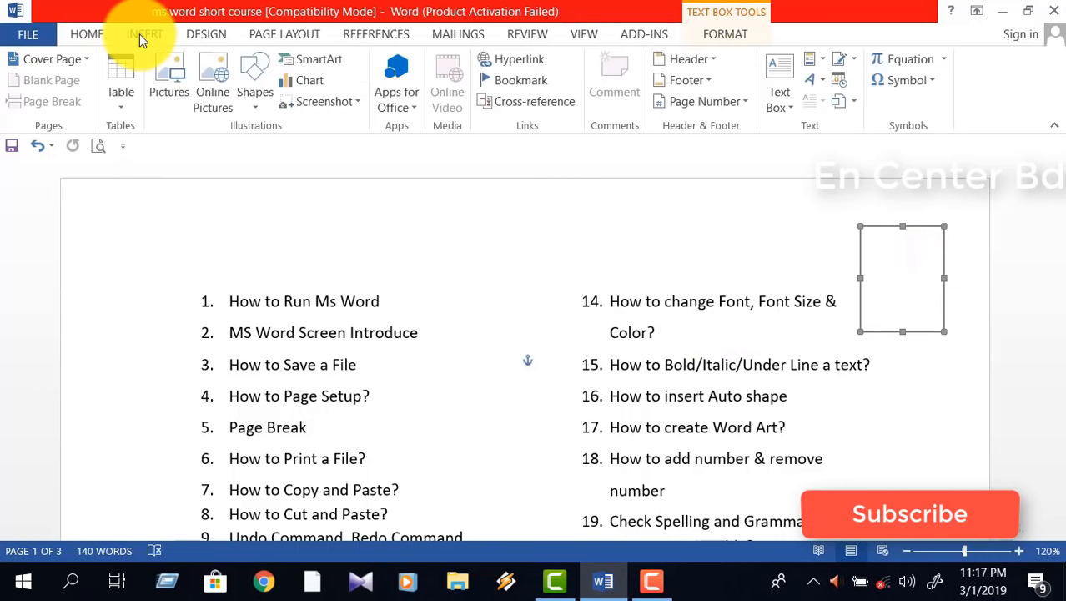
left_click(167, 91)
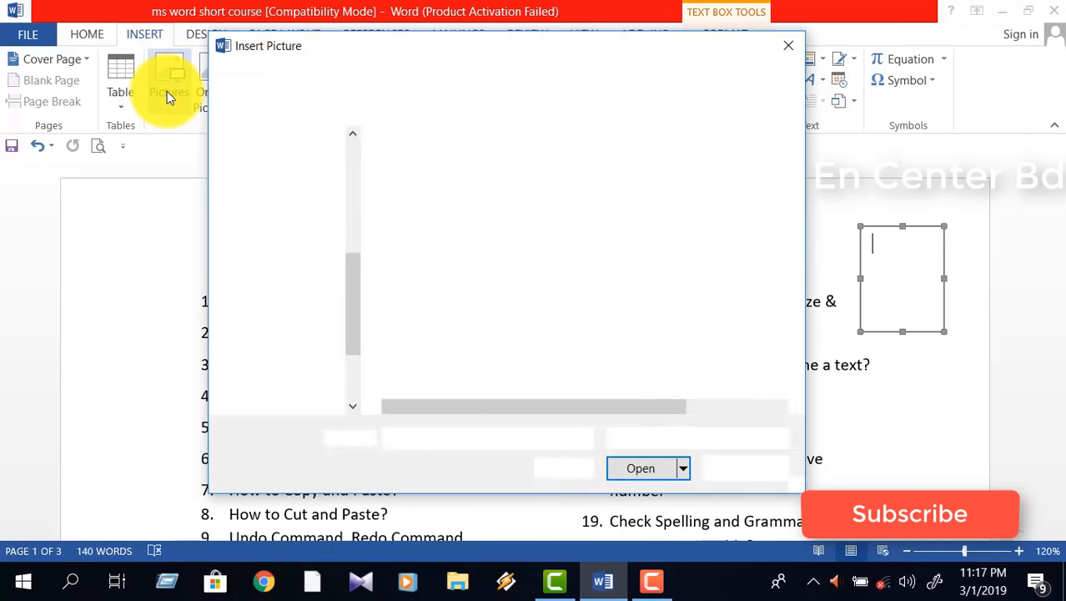
left_click_drag(474, 44, 452, 84)
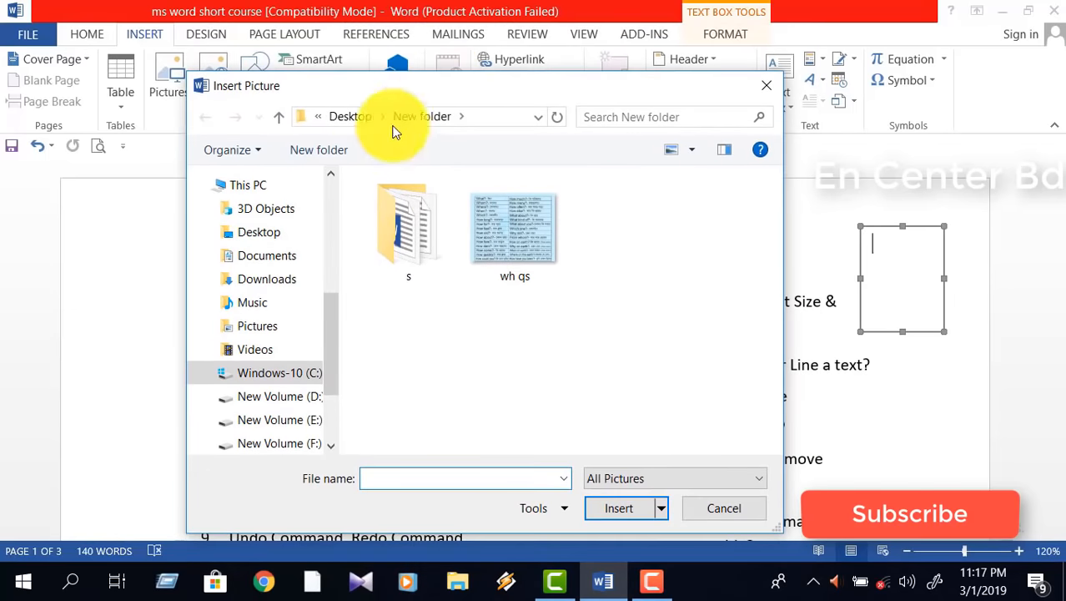
left_click_drag(327, 307, 326, 208)
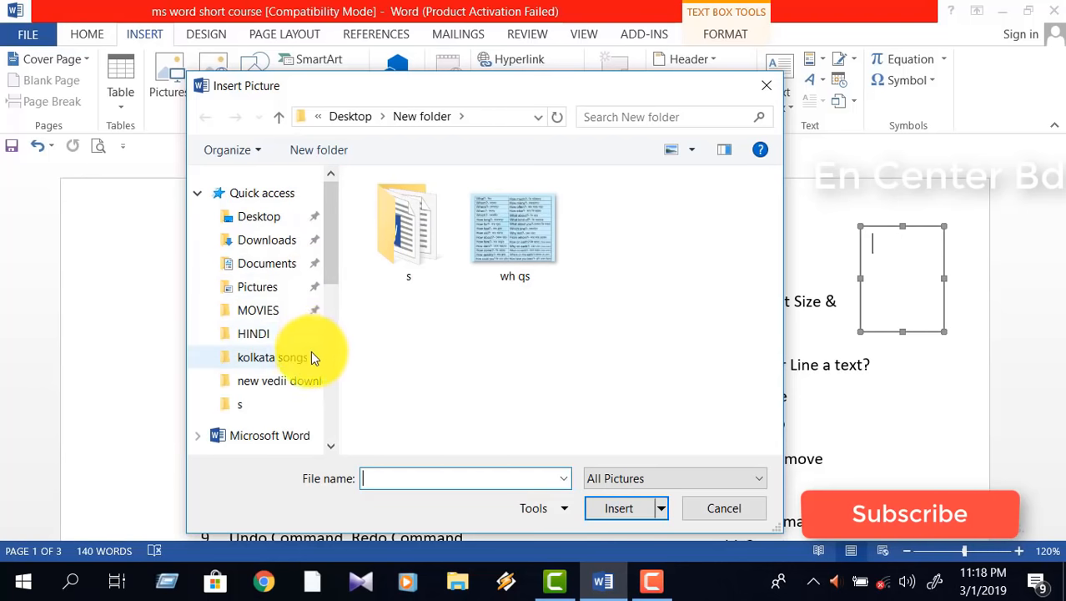
left_click_drag(332, 237, 336, 269)
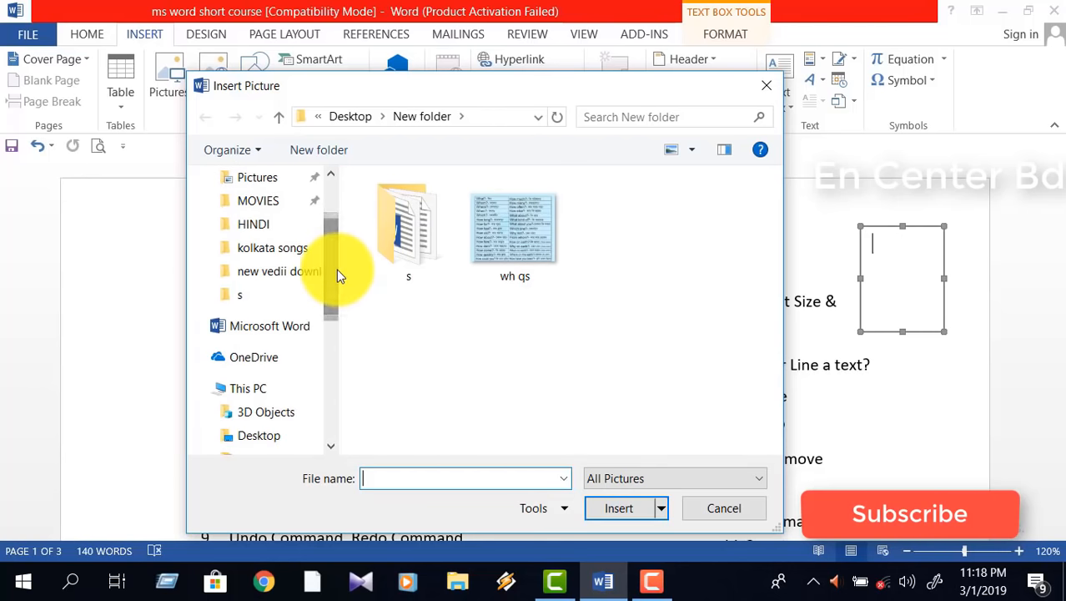
left_click(234, 297)
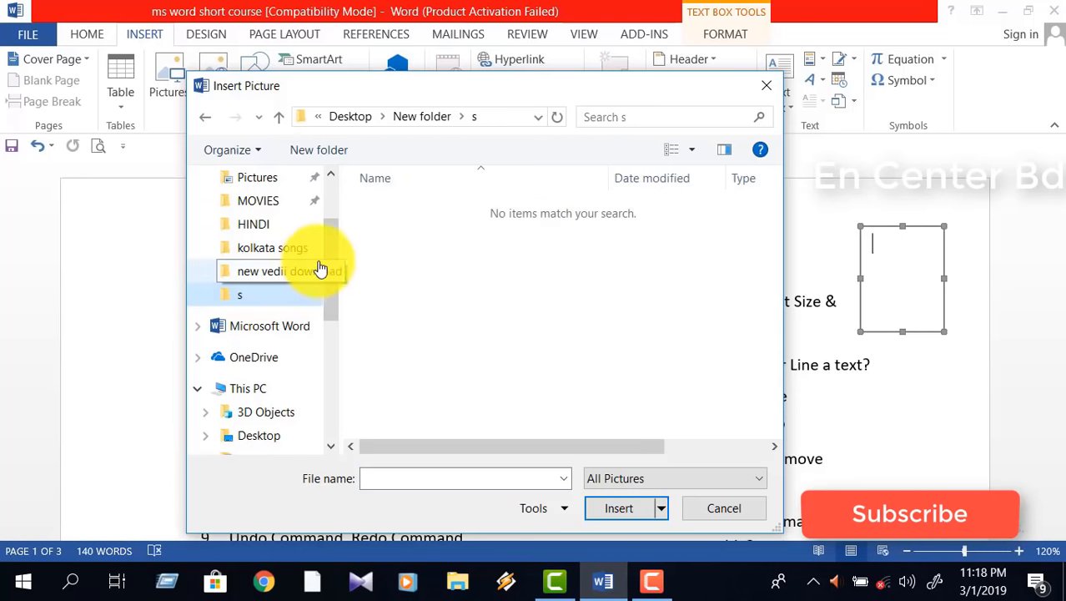
left_click_drag(331, 237, 332, 211)
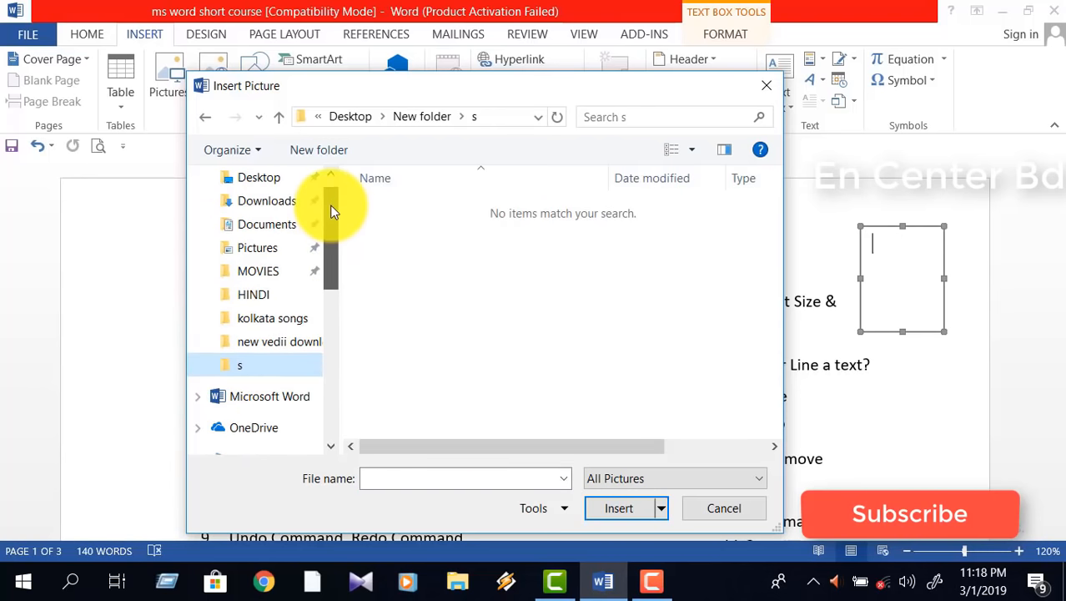
left_click(253, 248)
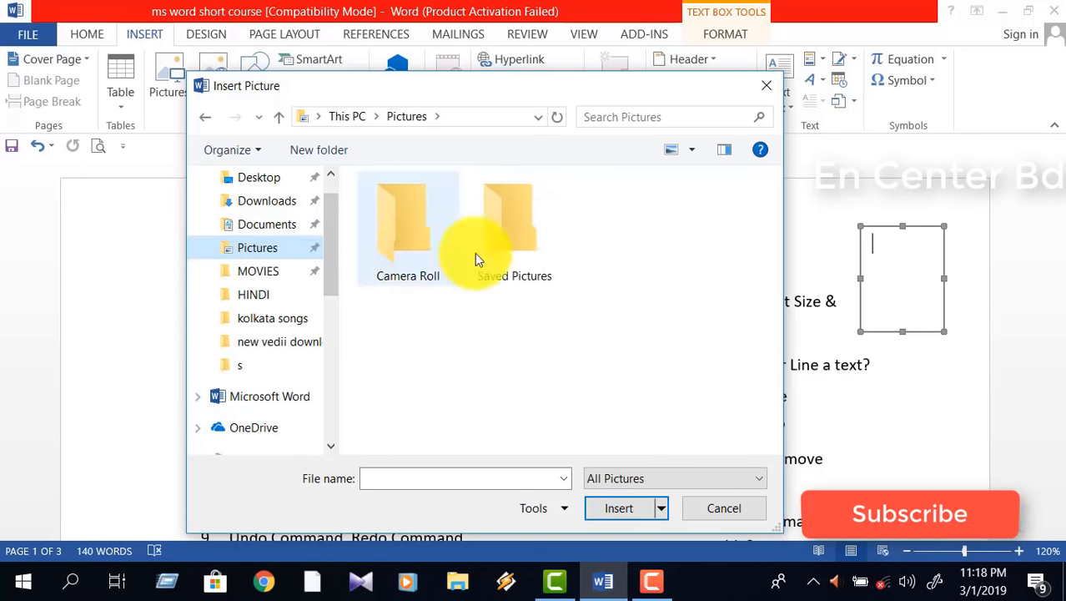
double_click(513, 235)
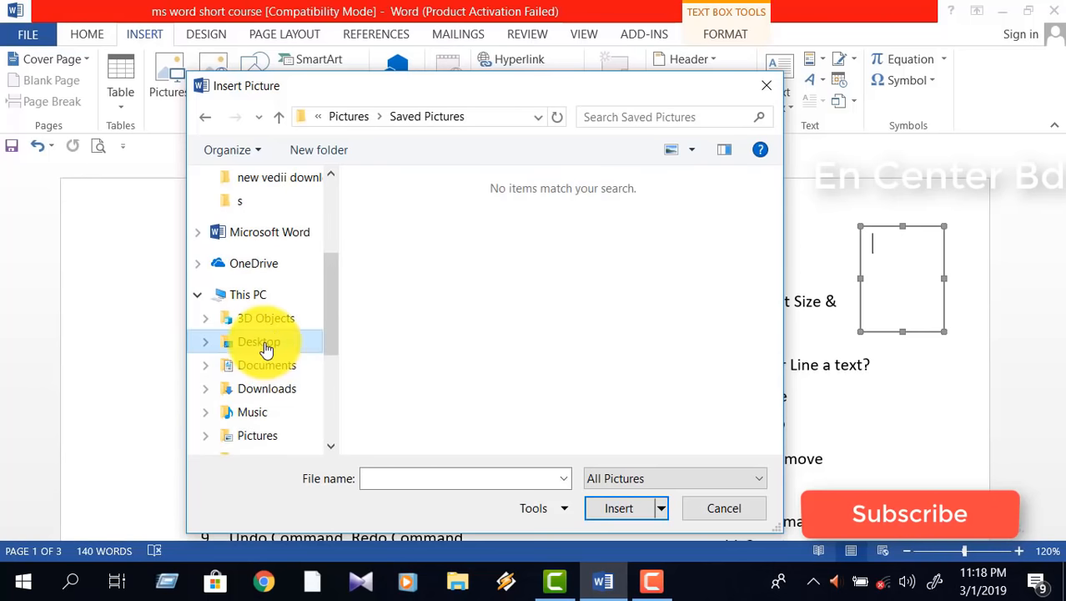
- Insert the picture "wh qs" from the desktop's New folder into the text box and stretch it to about 0.78" high
left_click(260, 342)
double_click(427, 253)
left_click(512, 258)
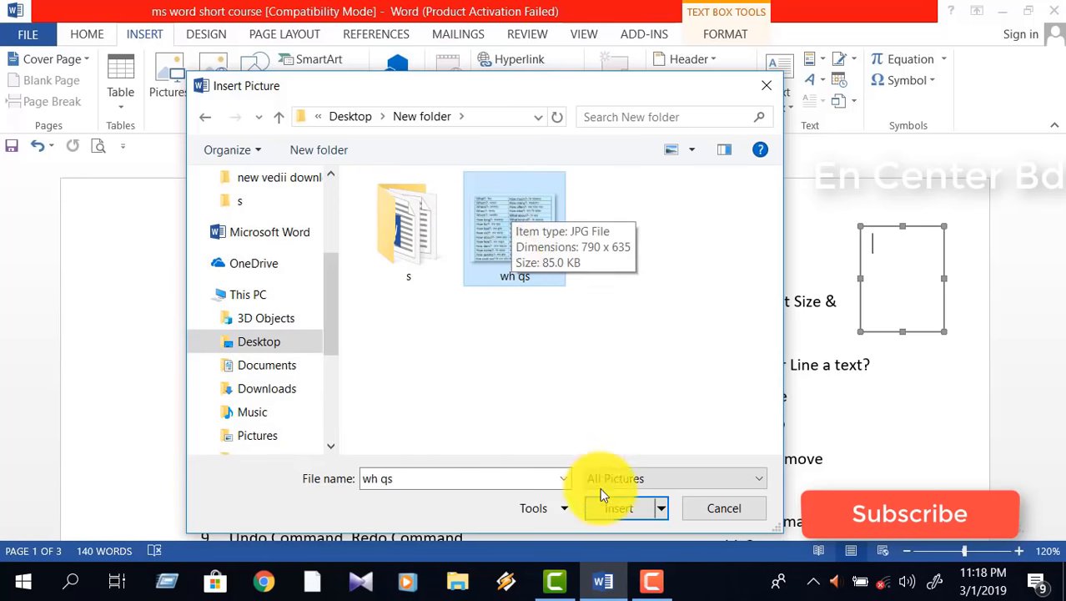
left_click(619, 510)
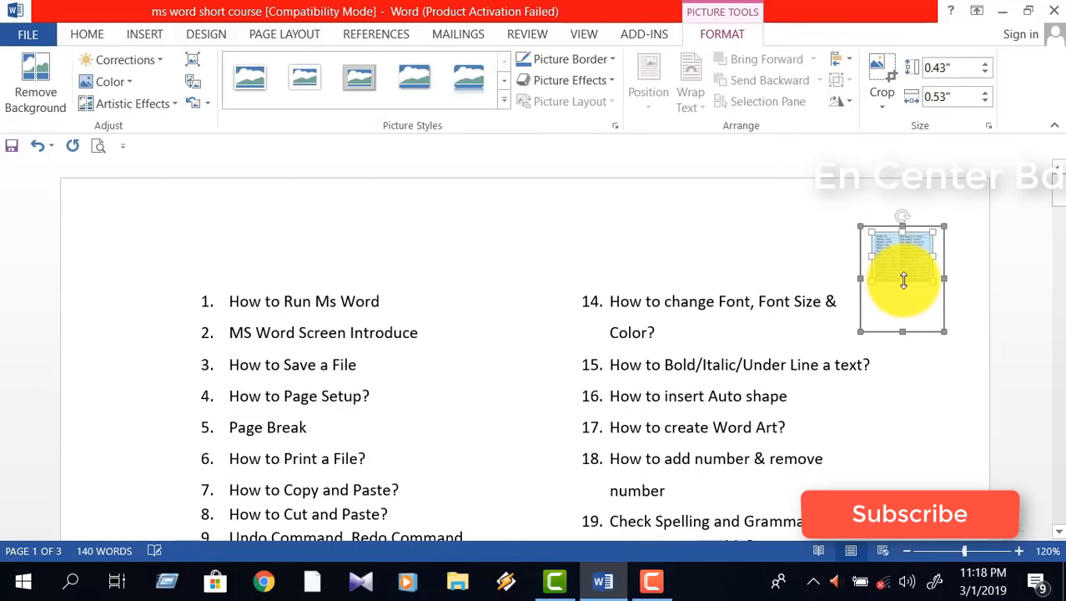
left_click_drag(911, 319, 912, 315)
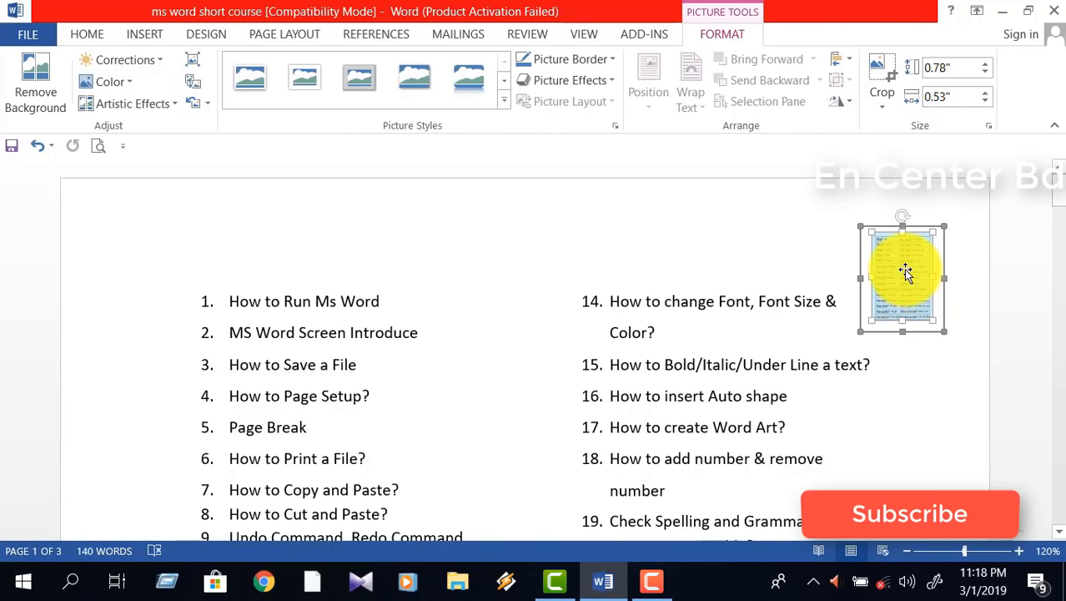
- Delete the picture and the text box beside item 14
key("Delete")
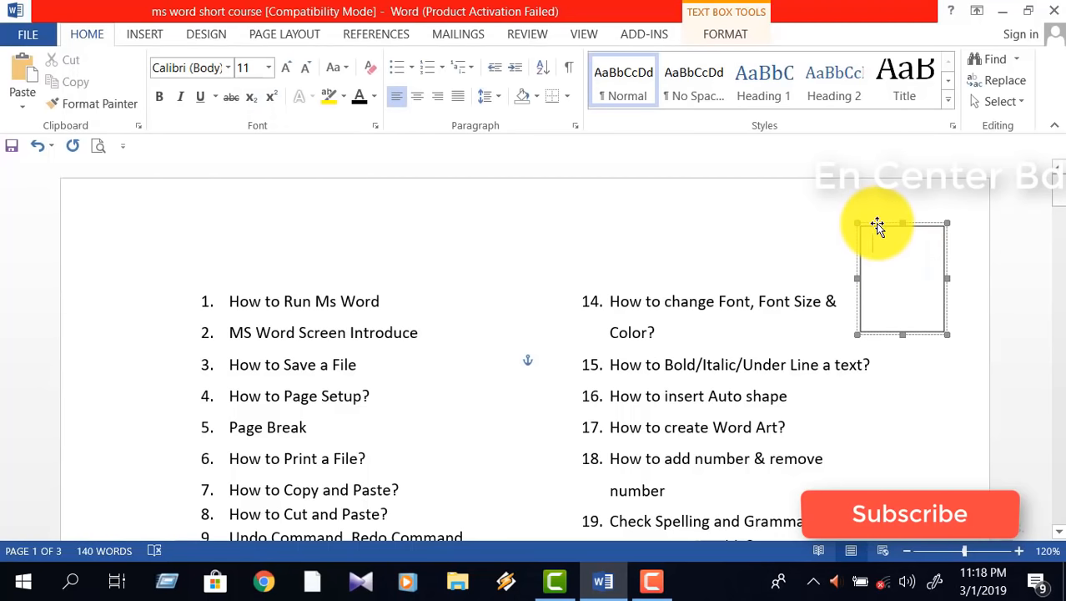
left_click_drag(878, 226, 878, 225)
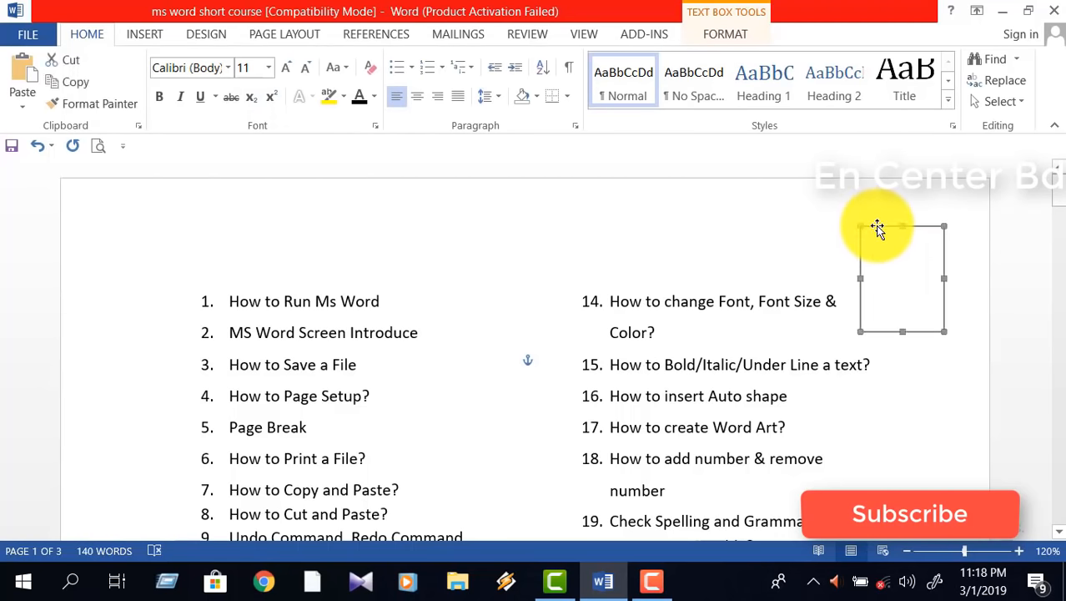
key("Delete")
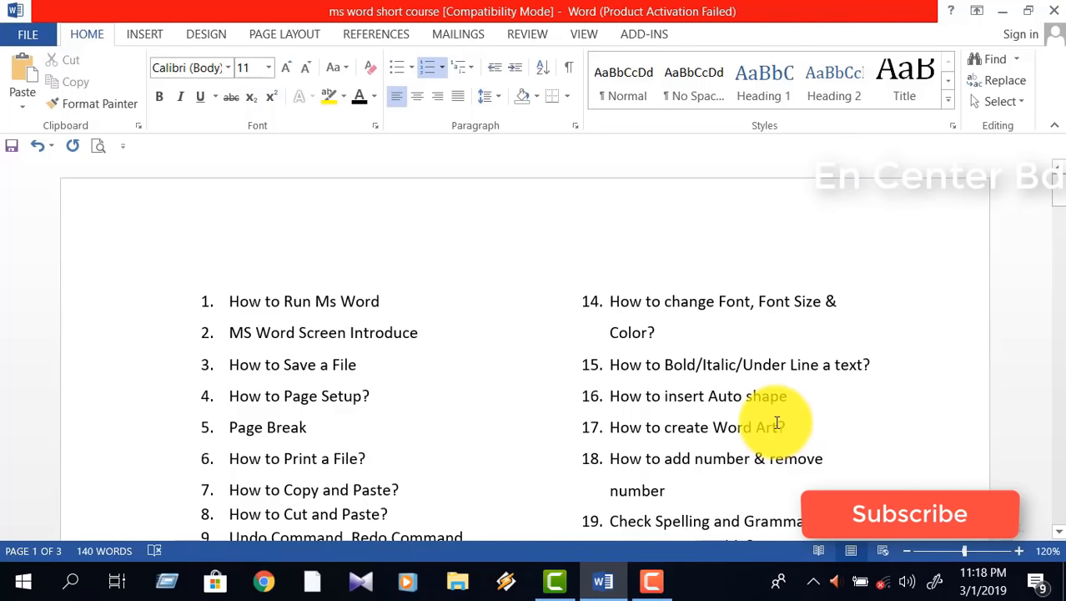
- Set the font of the word "Color" in list item 14 to Times New Roman
scroll(541, 445, "down", 4)
scroll(534, 351, "up", 3)
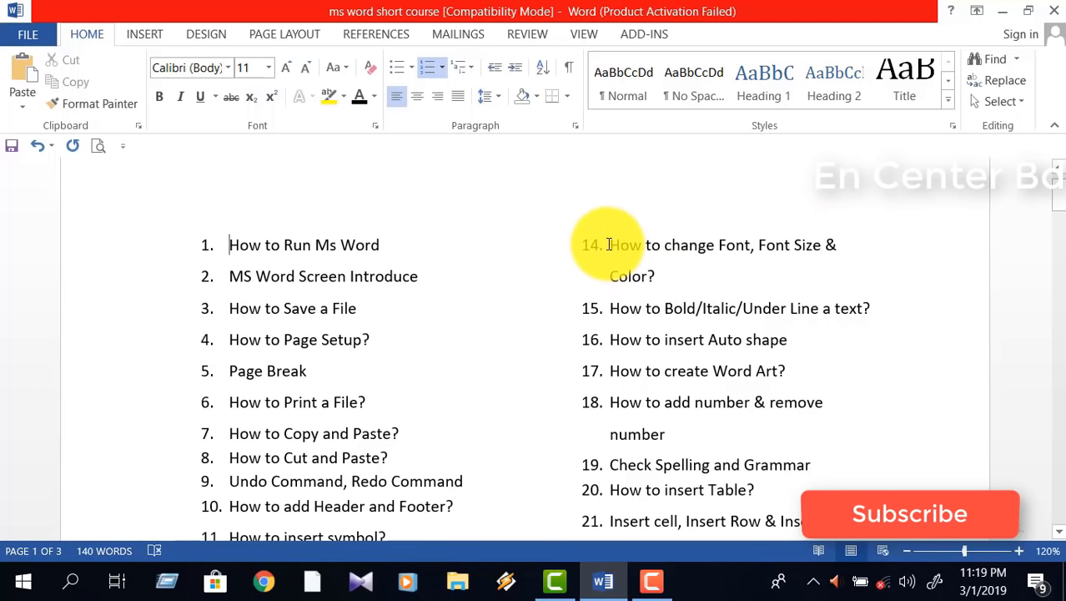
left_click_drag(608, 244, 656, 279)
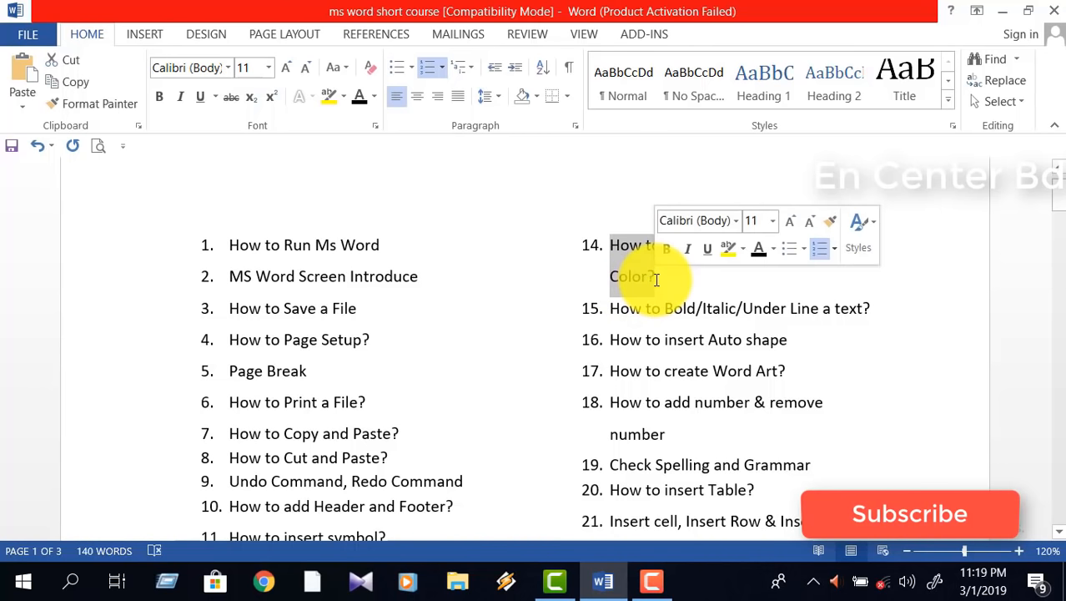
left_click(634, 267)
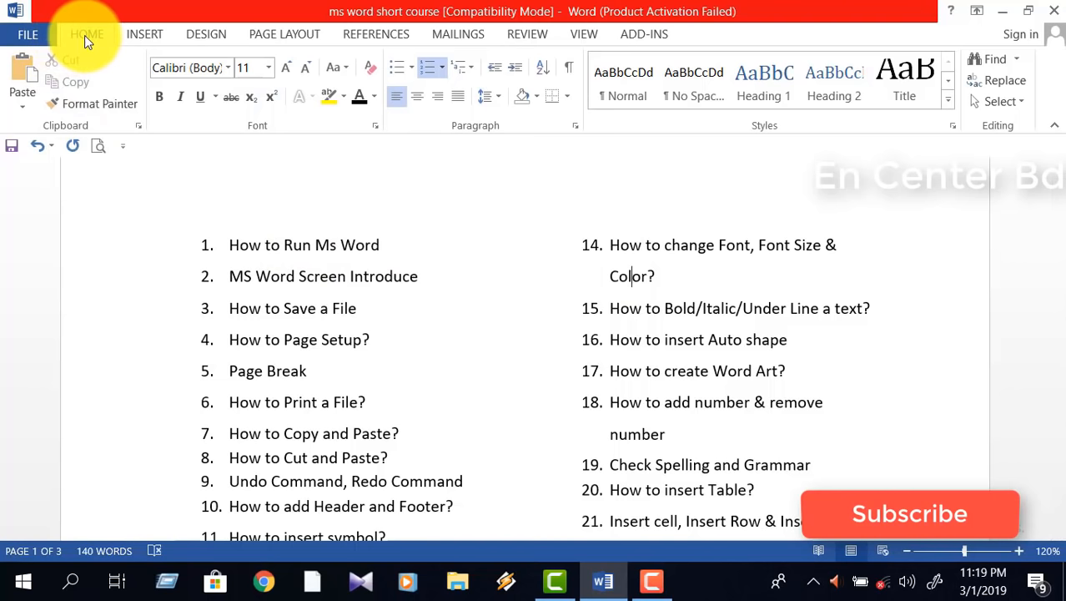
left_click(192, 65)
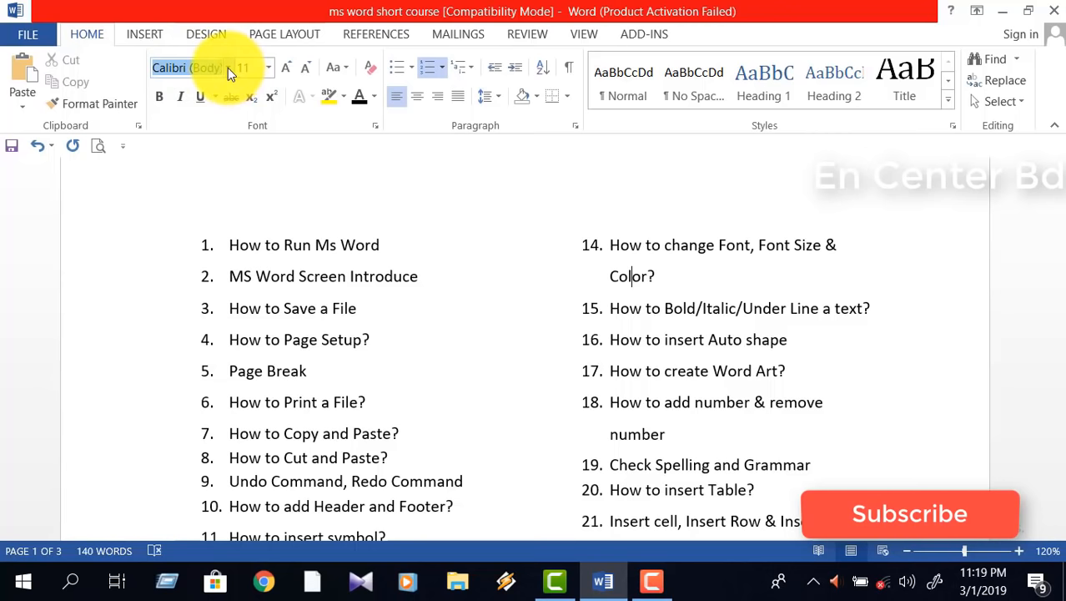
left_click(227, 68)
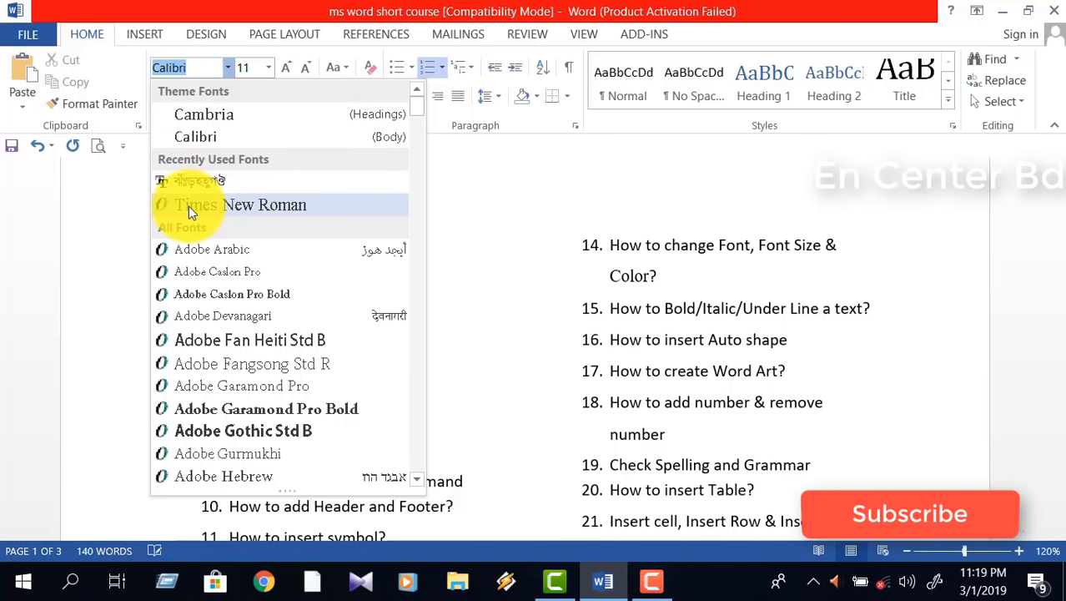
left_click(235, 209)
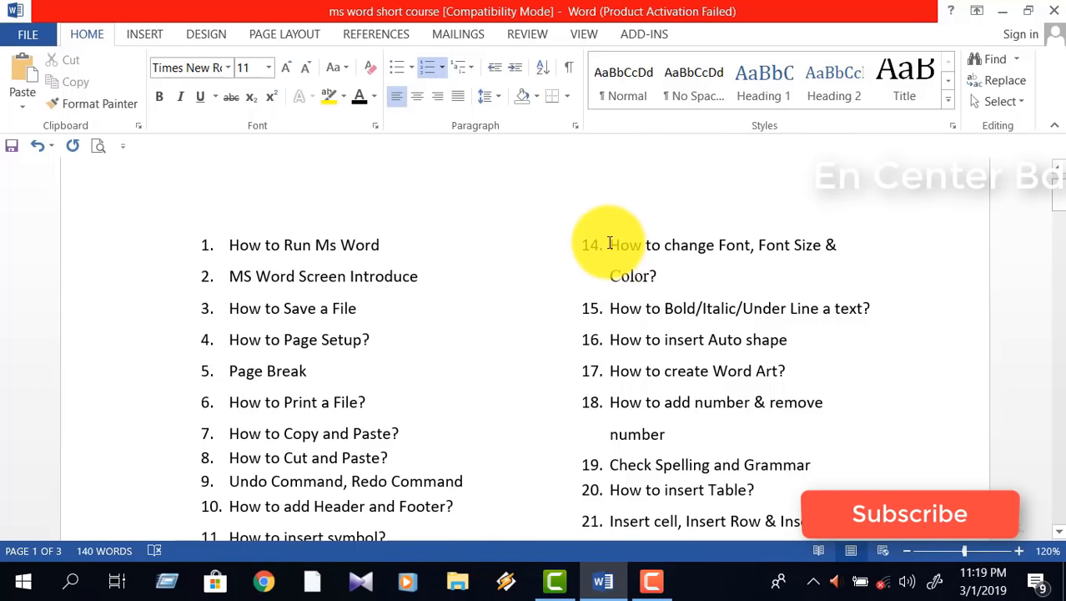
- Set the font of the whole text of list item 14 to Algerian
left_click_drag(609, 243, 674, 286)
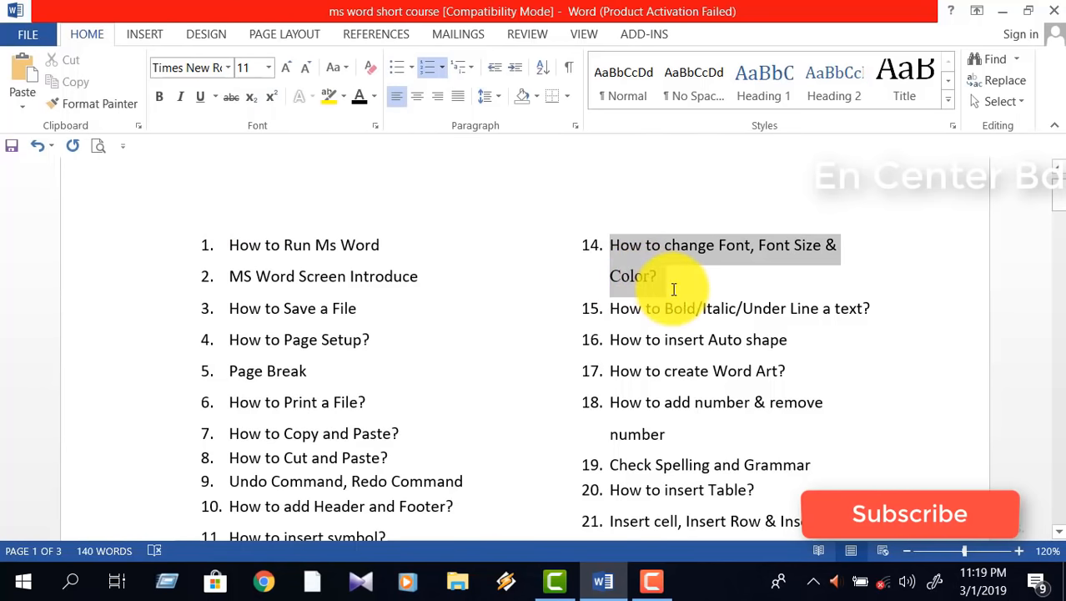
left_click(228, 69)
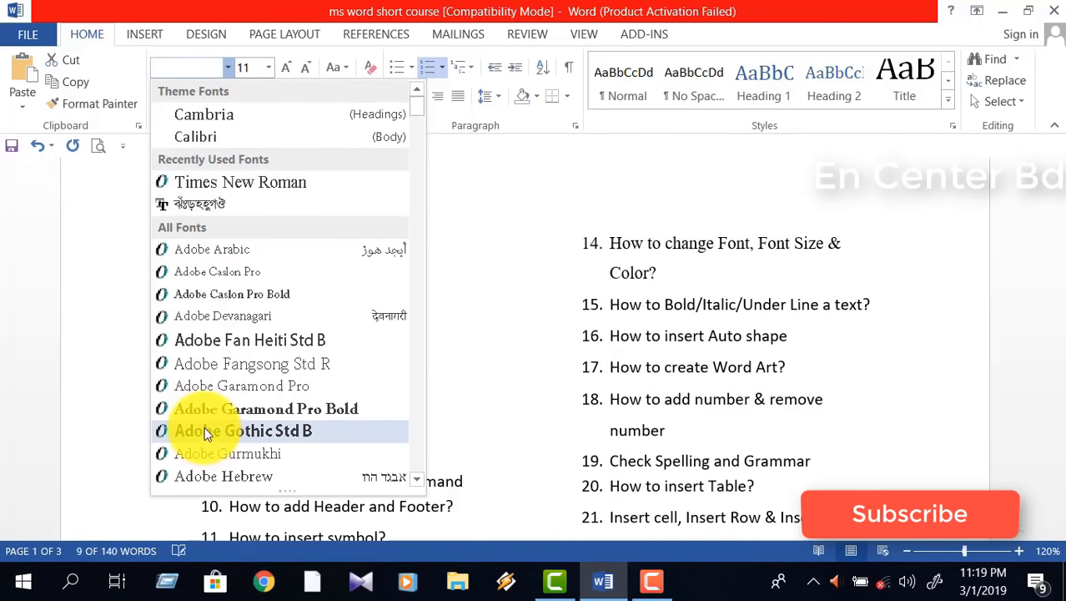
scroll(205, 428, "down", 3)
scroll(205, 430, "down", 2)
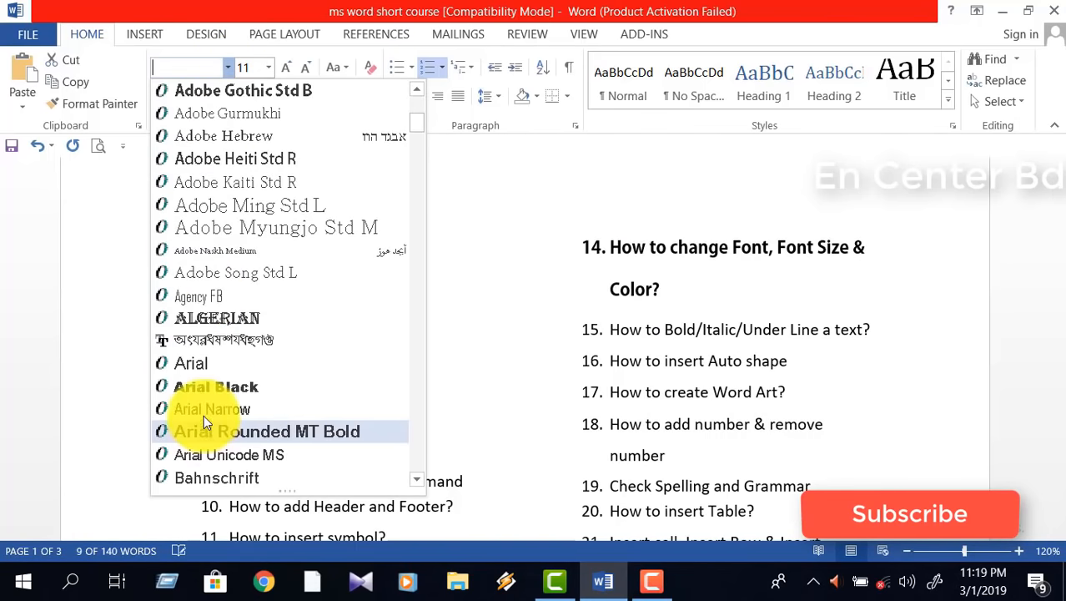
left_click(203, 314)
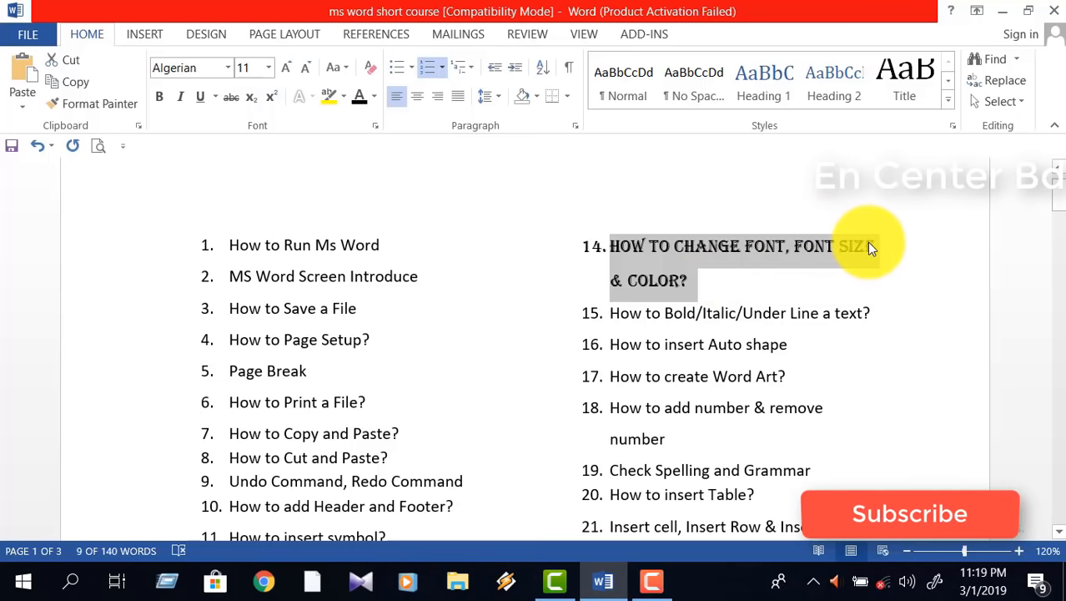
- Set the font size of list item 14 to 18 and its font colour to a darker orange theme colour
left_click(267, 67)
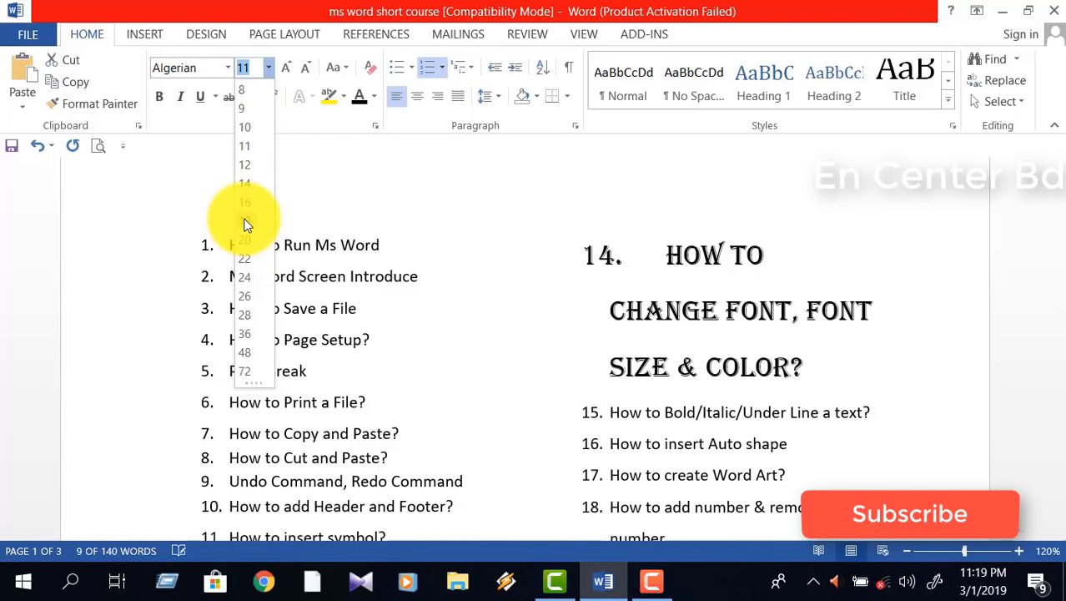
left_click(246, 224)
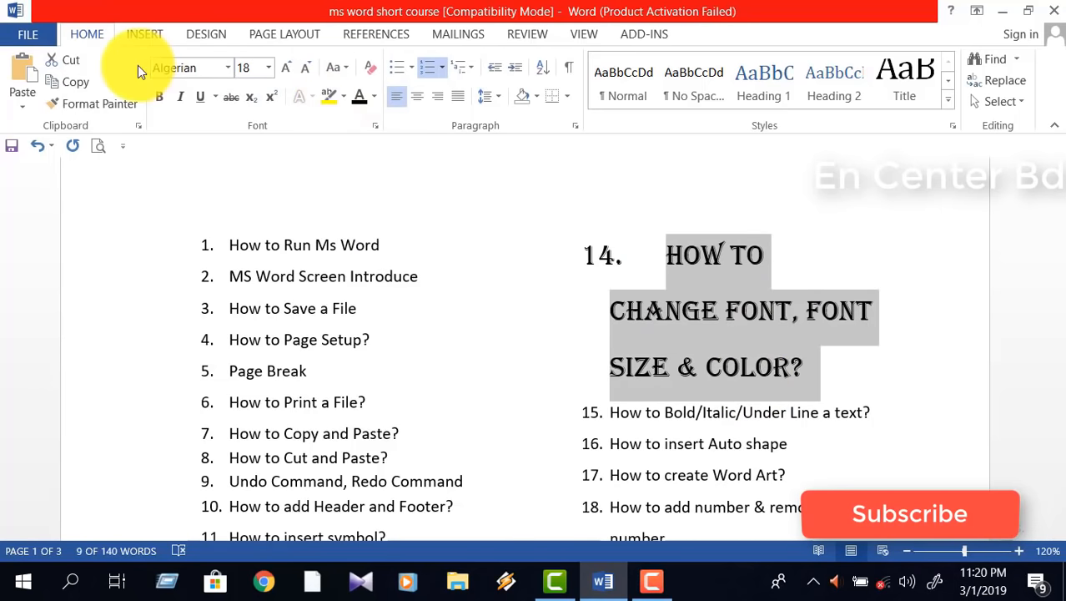
left_click(373, 97)
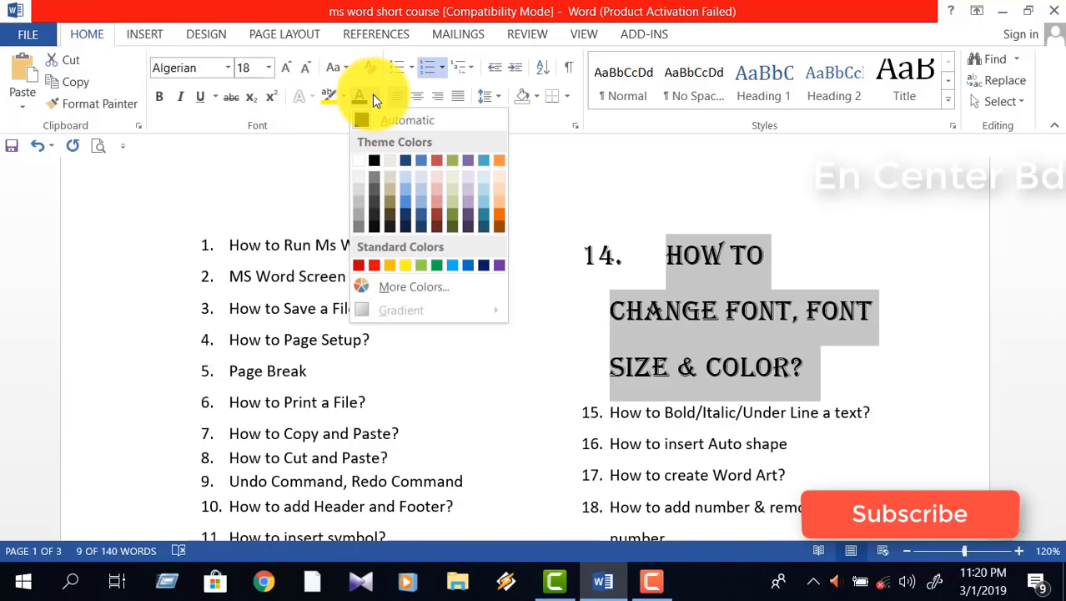
left_click(498, 213)
left_click(776, 310)
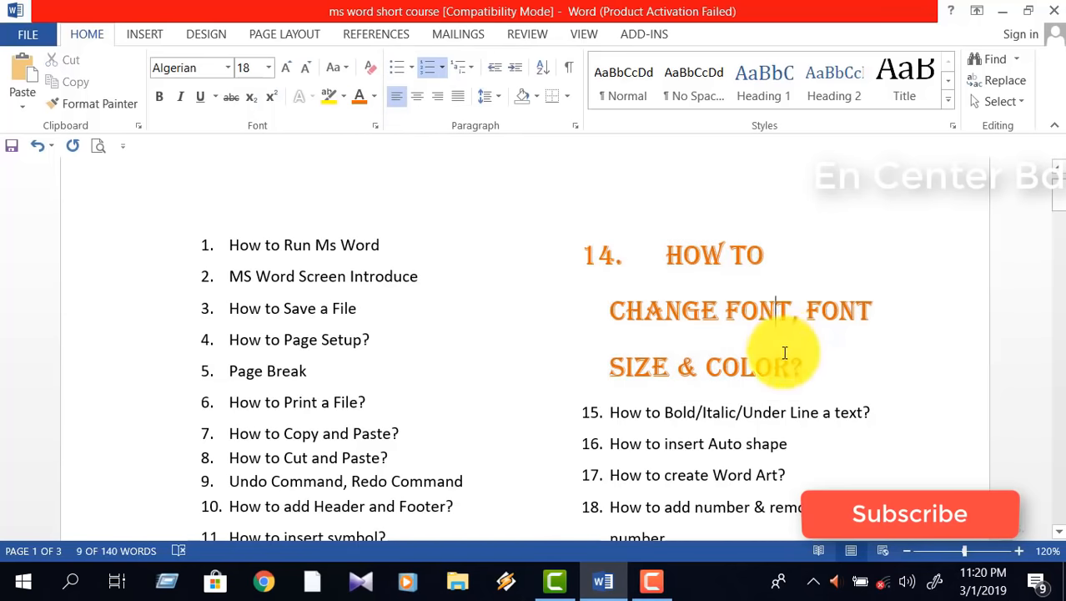
scroll(766, 328, "down", 3)
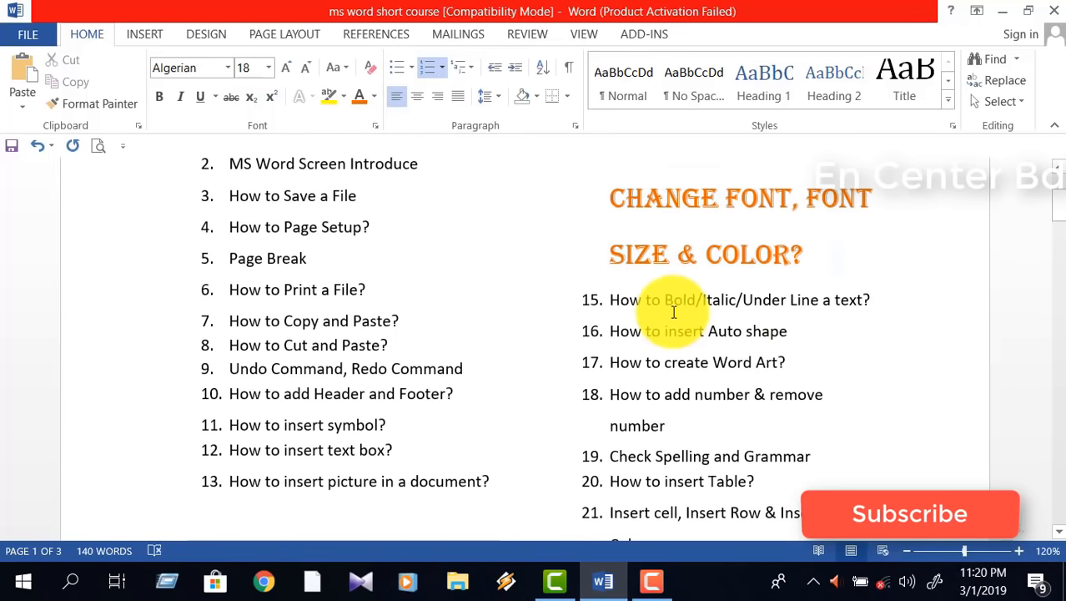
scroll(576, 305, "up", 2)
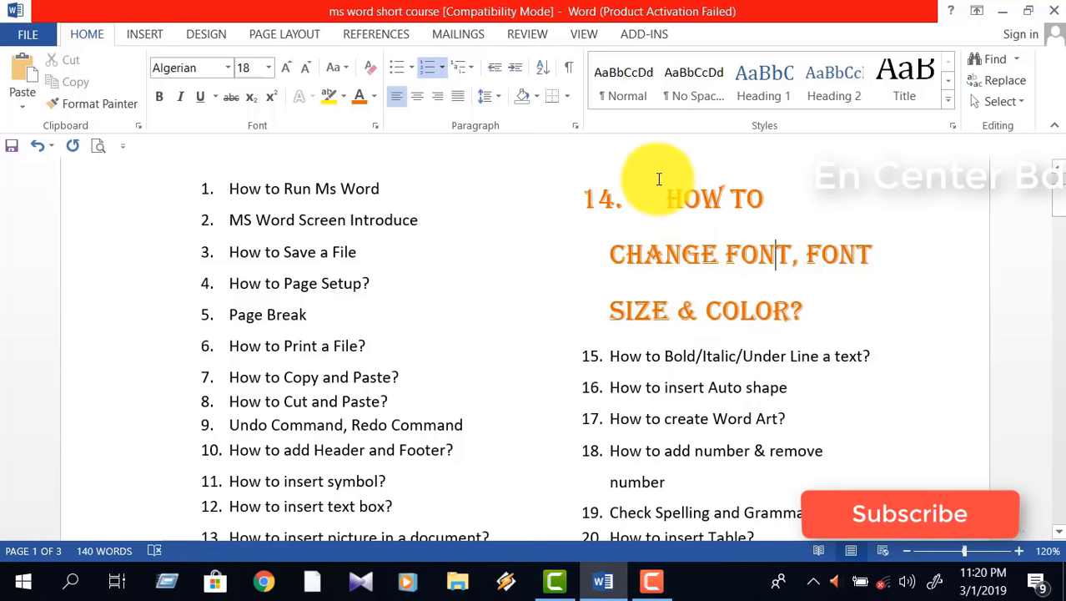
- Make the whole text of list item 14 bold and italic, and give it a double underline
left_click_drag(659, 180, 797, 310)
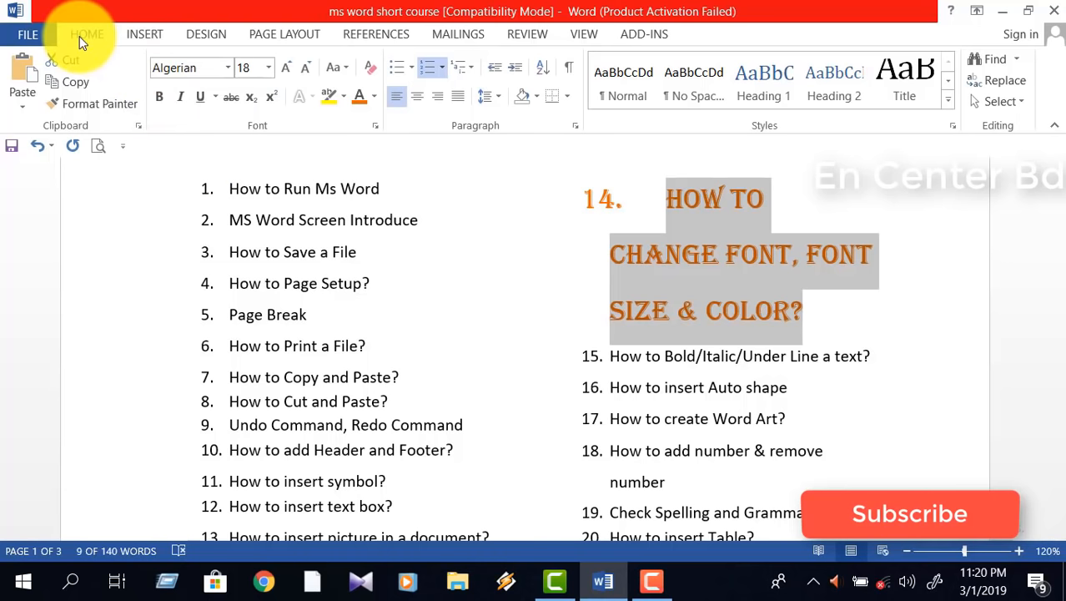
left_click(158, 97)
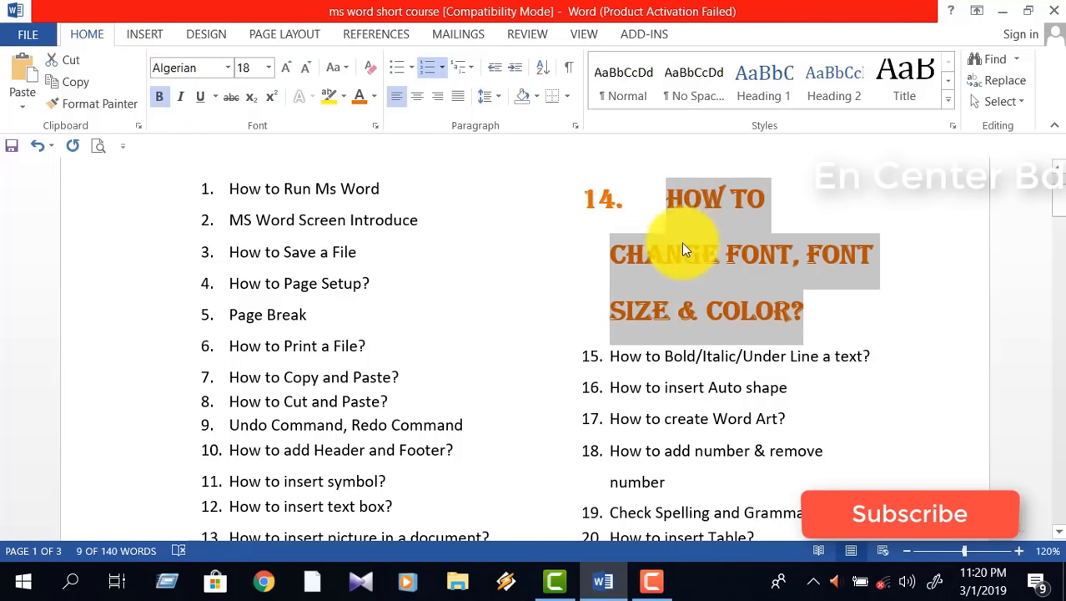
left_click(182, 97)
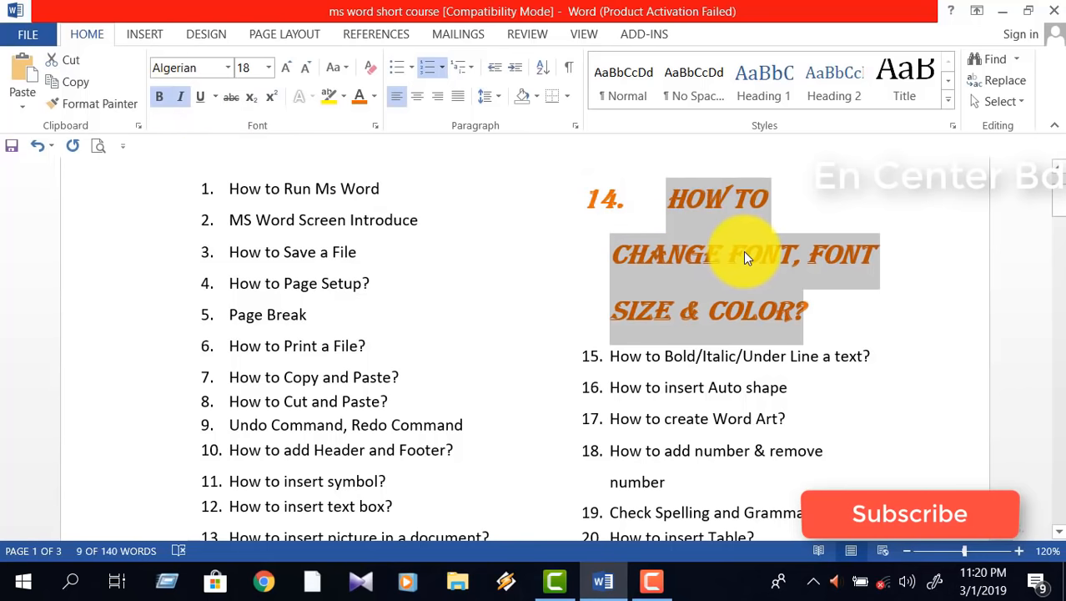
key("ctrl+u")
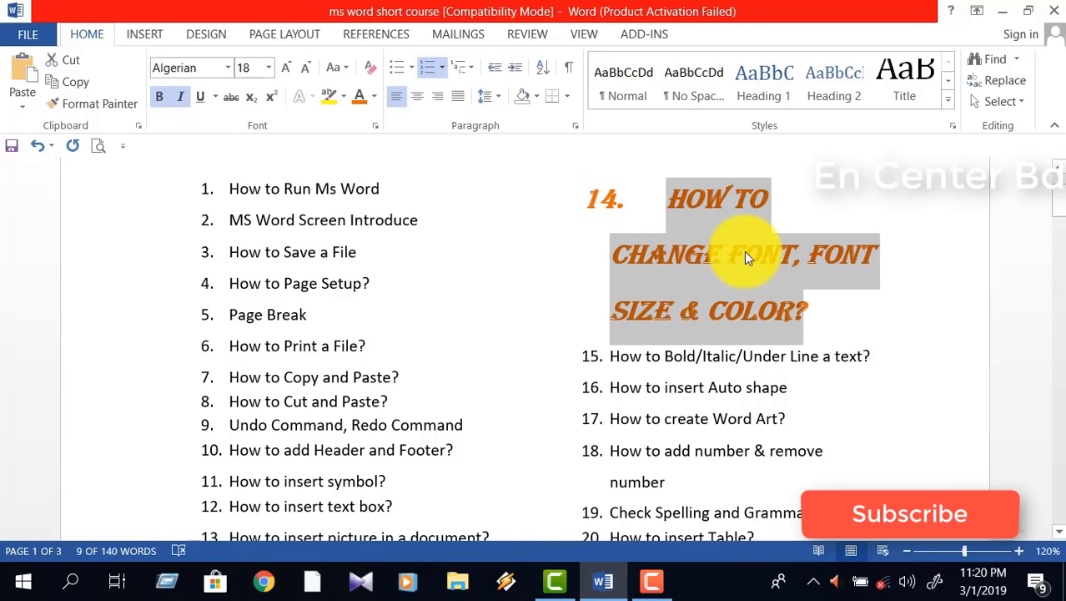
left_click(216, 97)
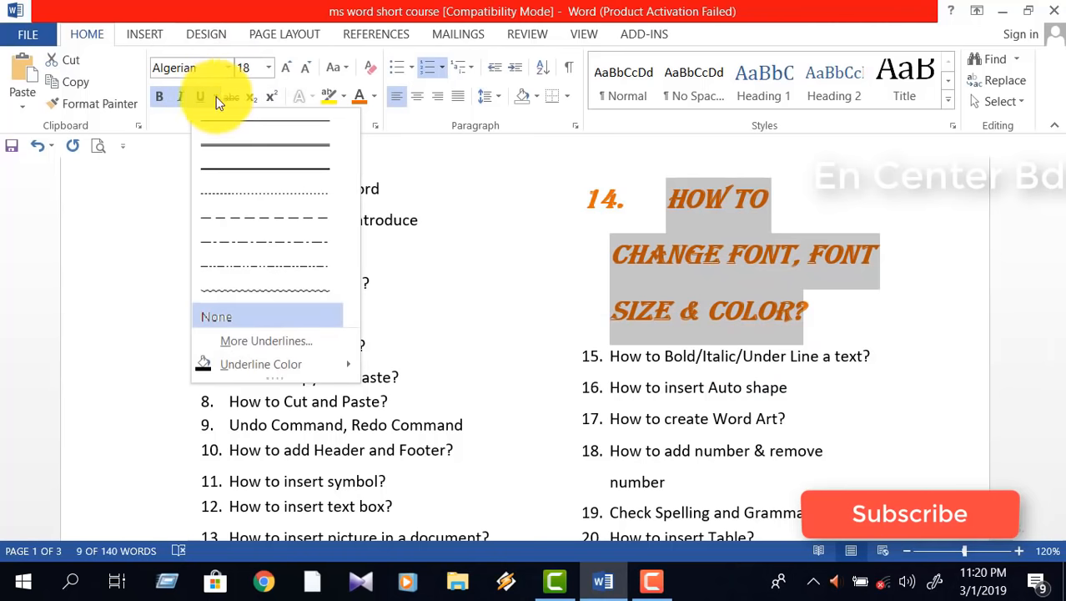
left_click(234, 150)
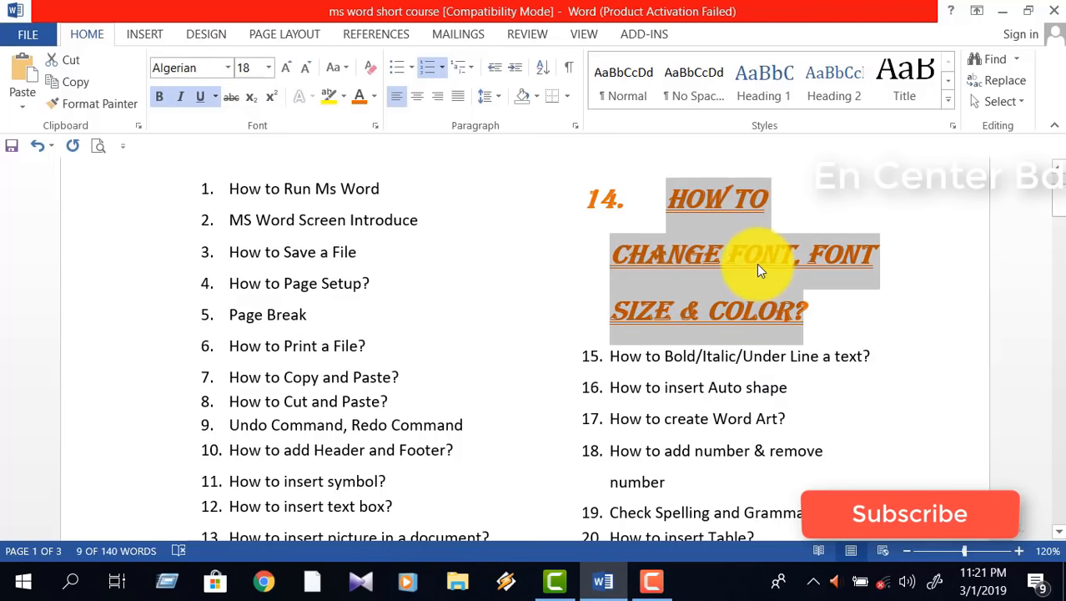
left_click(697, 275)
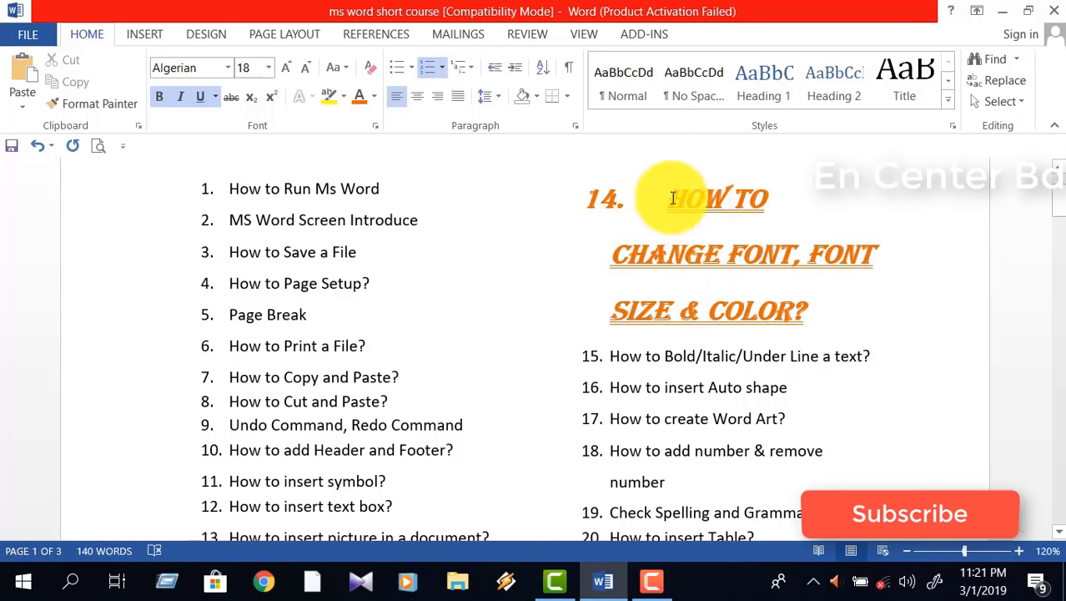
- Remove the bold, italic and underline formatting from the text of list item 14
left_click_drag(673, 199, 764, 283)
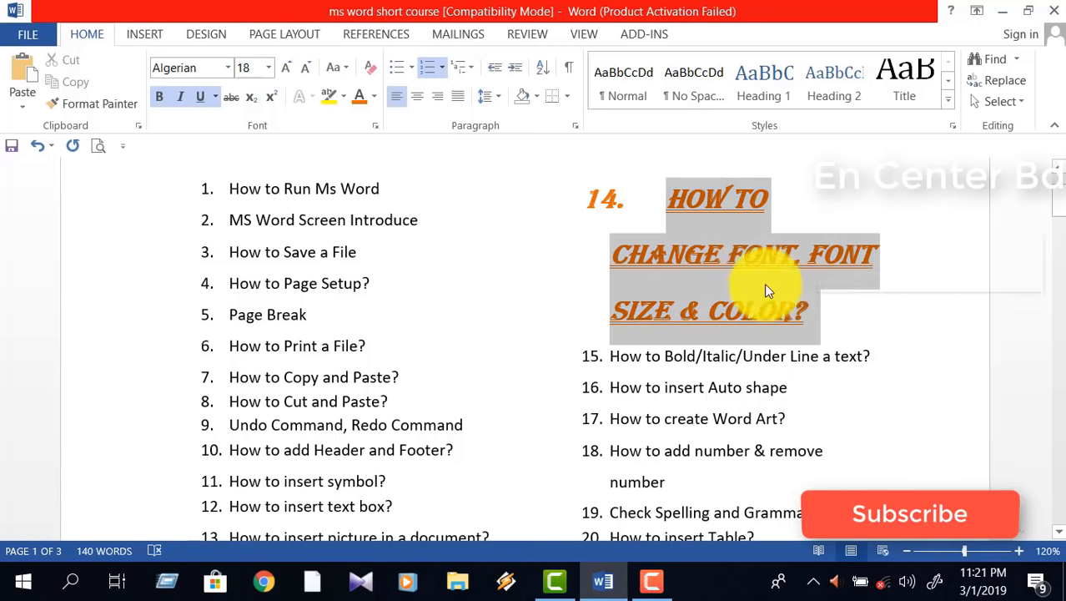
left_click(157, 97)
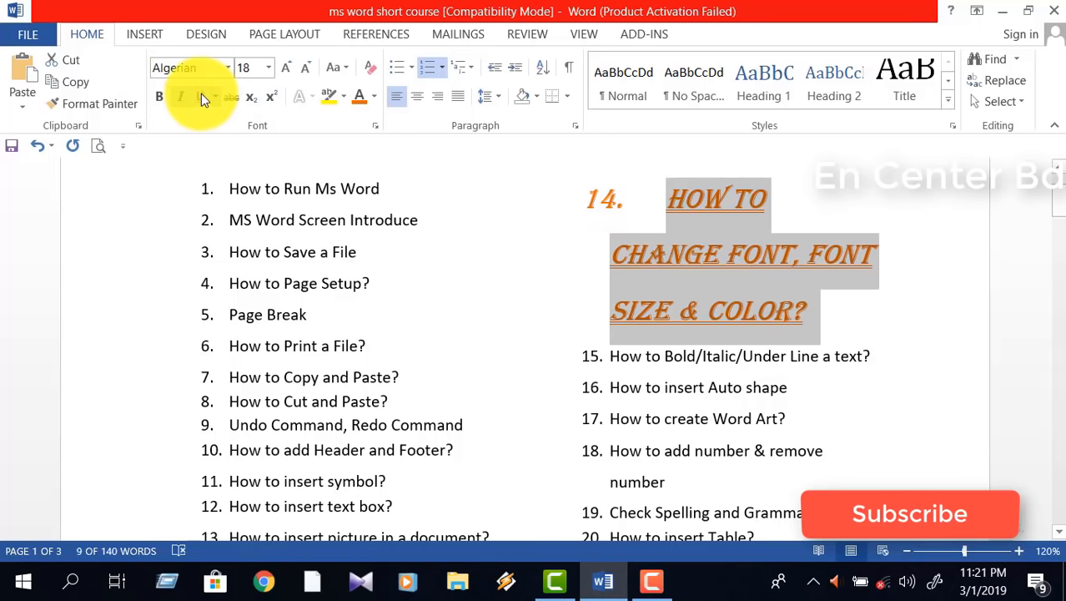
left_click(182, 97)
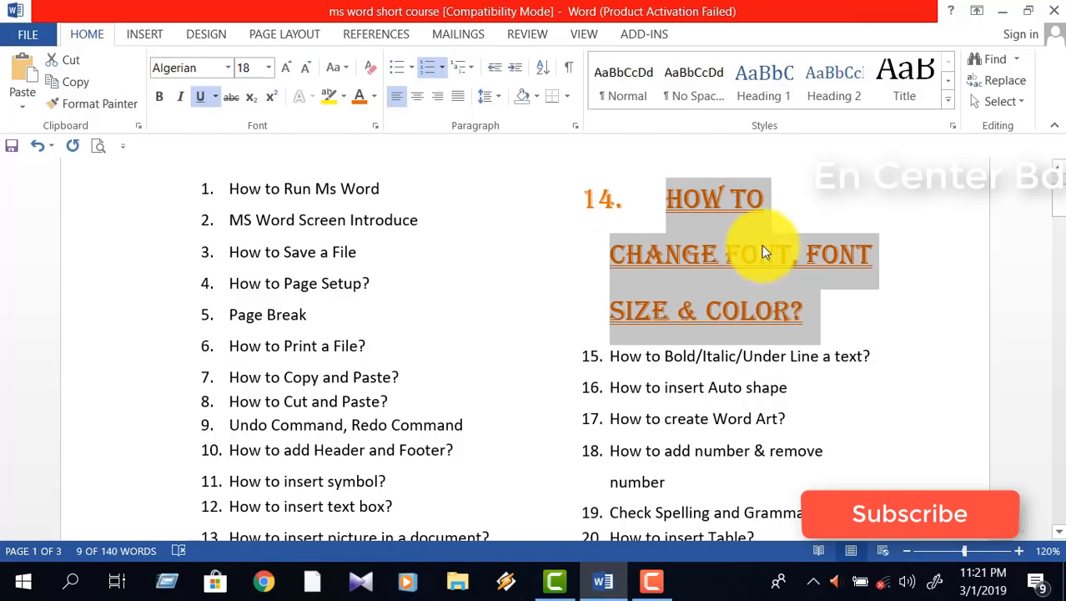
left_click(216, 97)
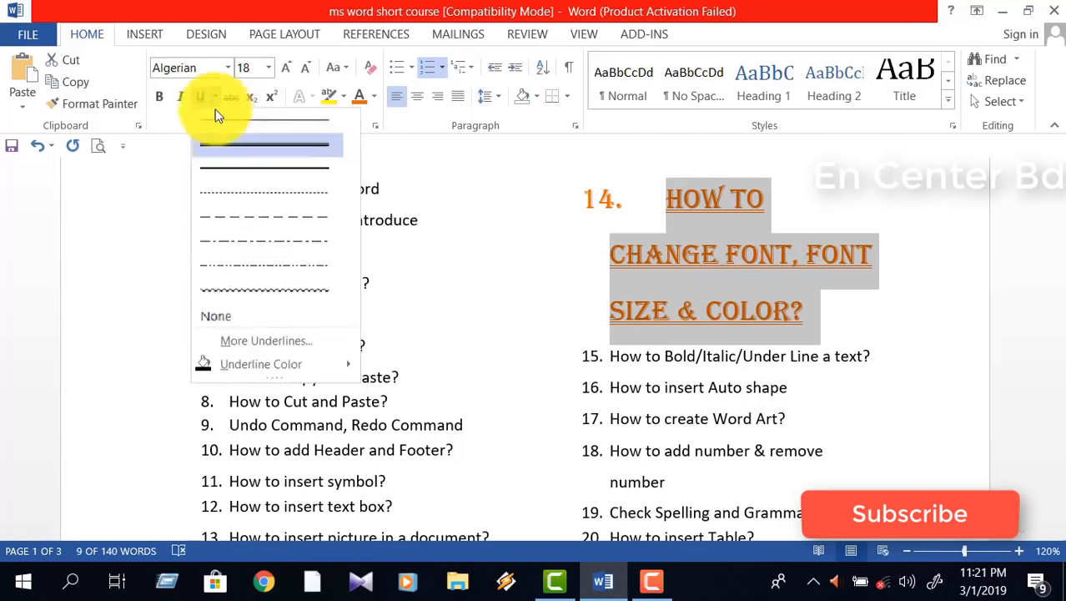
left_click(238, 188)
left_click(716, 242)
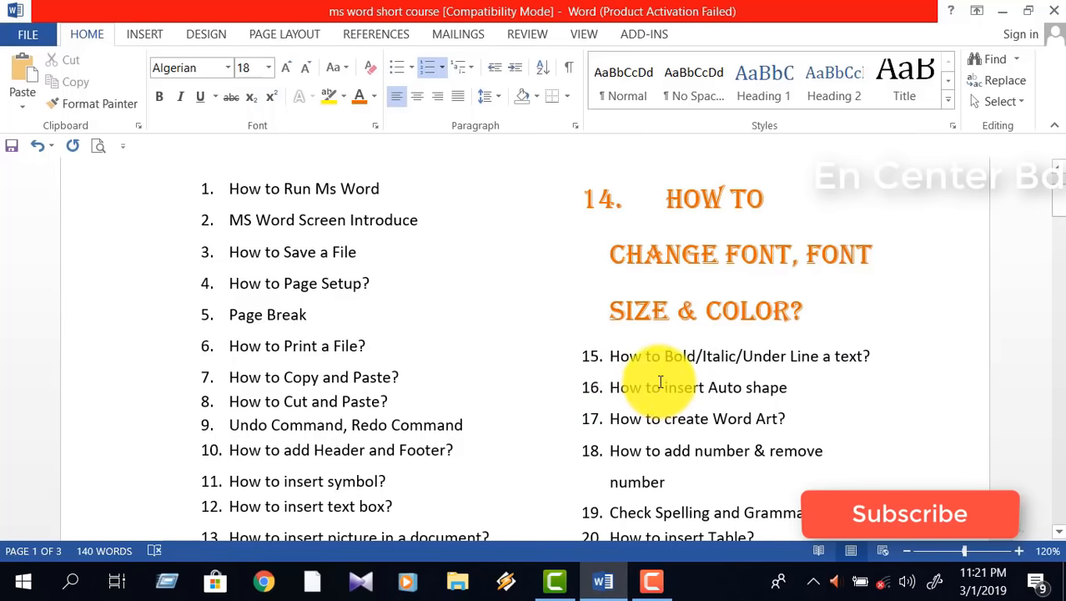
- Draw a nearly horizontal line shape about 2.72" long just beneath list item 1
scroll(660, 381, "down", 1)
scroll(659, 381, "up", 1)
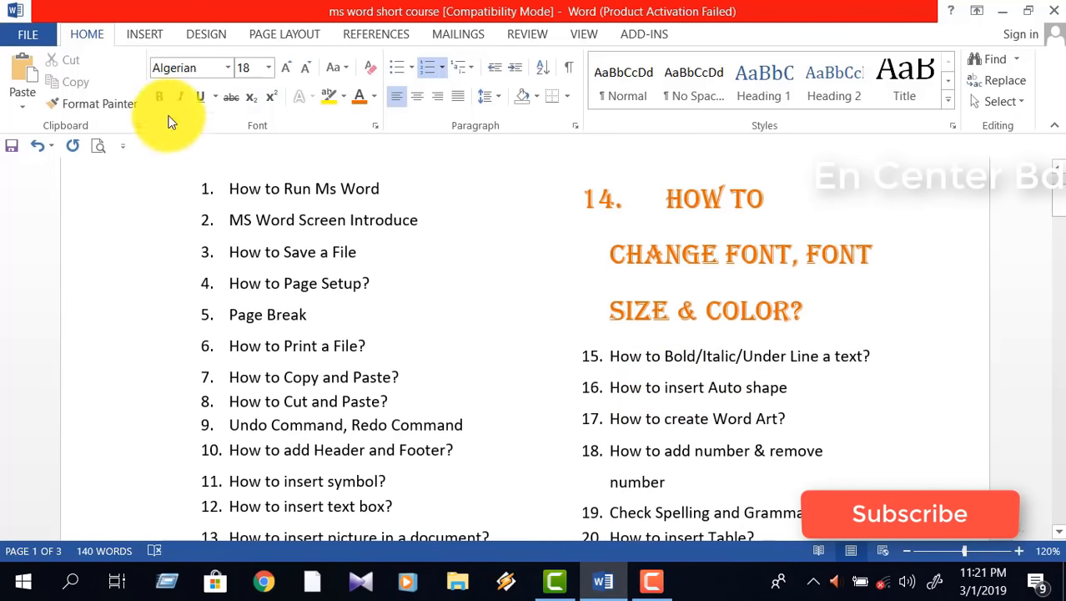
left_click(138, 36)
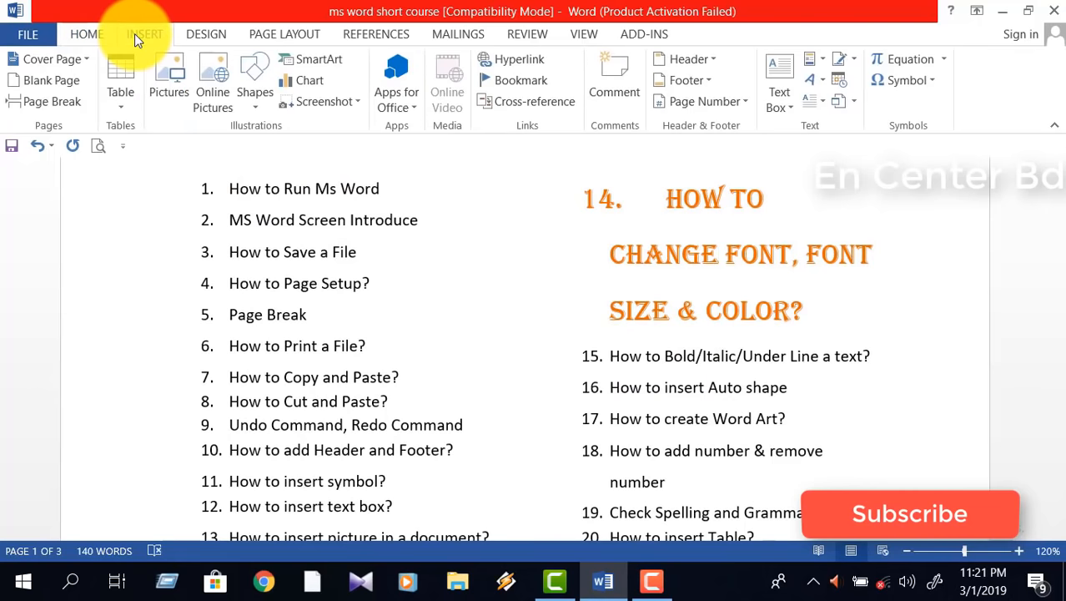
left_click(248, 99)
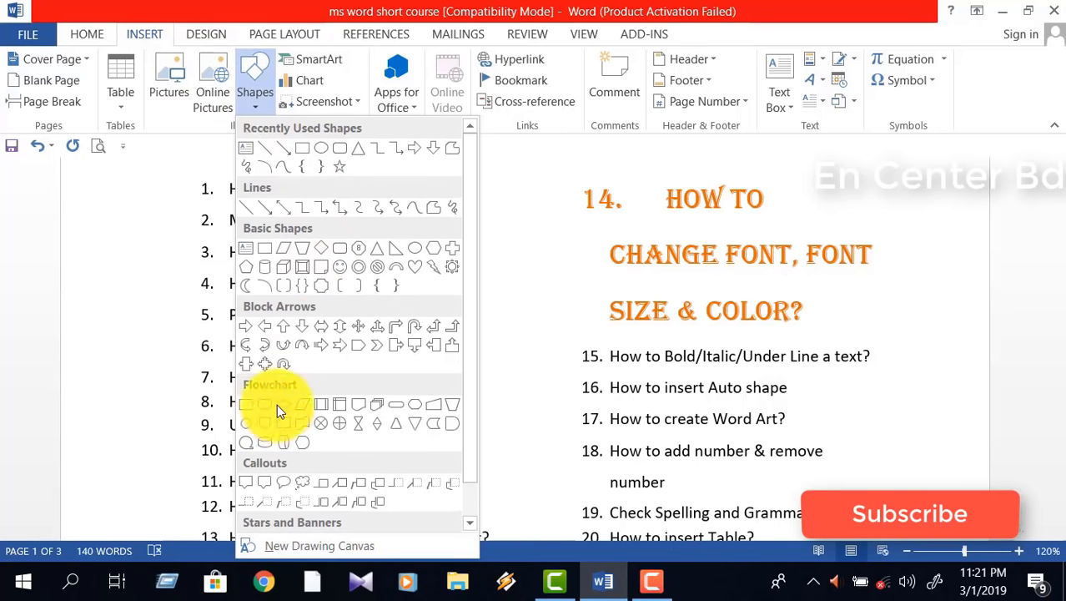
left_click(269, 153)
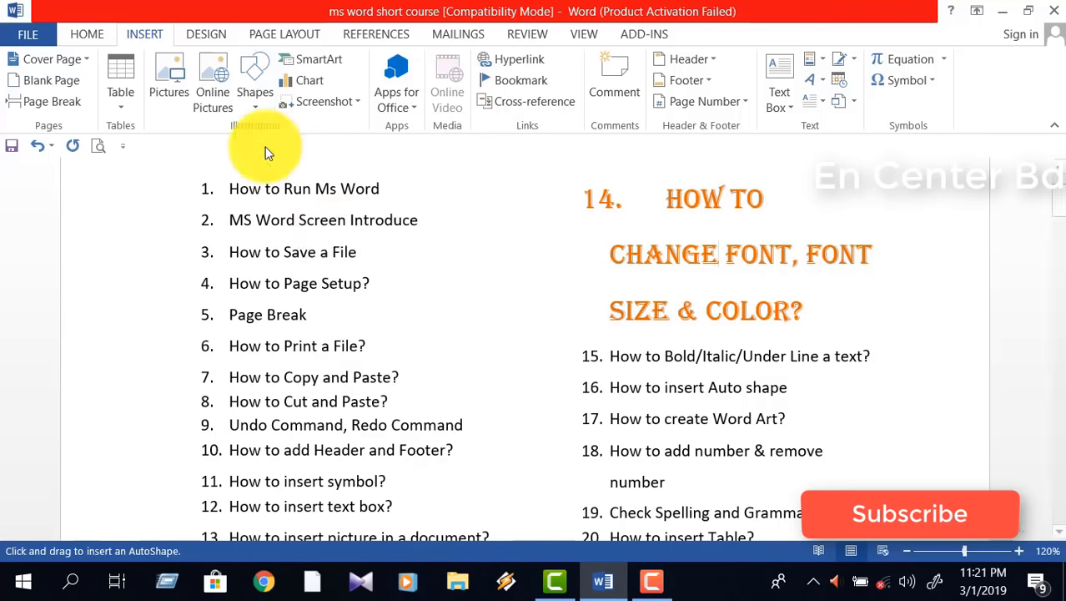
left_click_drag(313, 208, 472, 200)
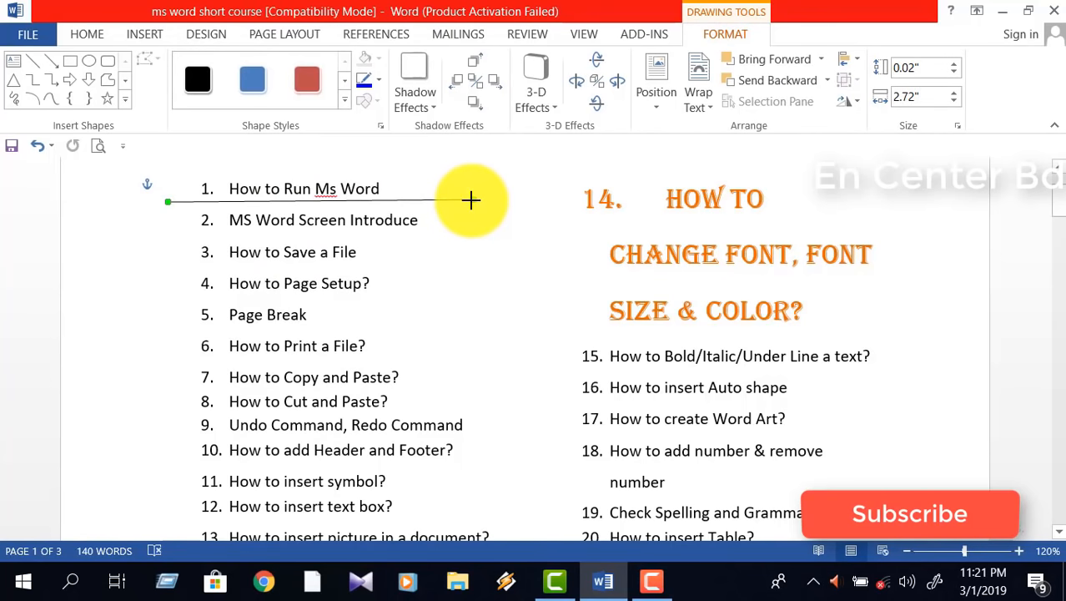
- Draw an oval about 1.38" high and 1.47" wide between the two columns and shift it slightly towards the first column
left_click(87, 60)
left_click_drag(450, 212, 614, 364)
left_click_drag(519, 288, 485, 289)
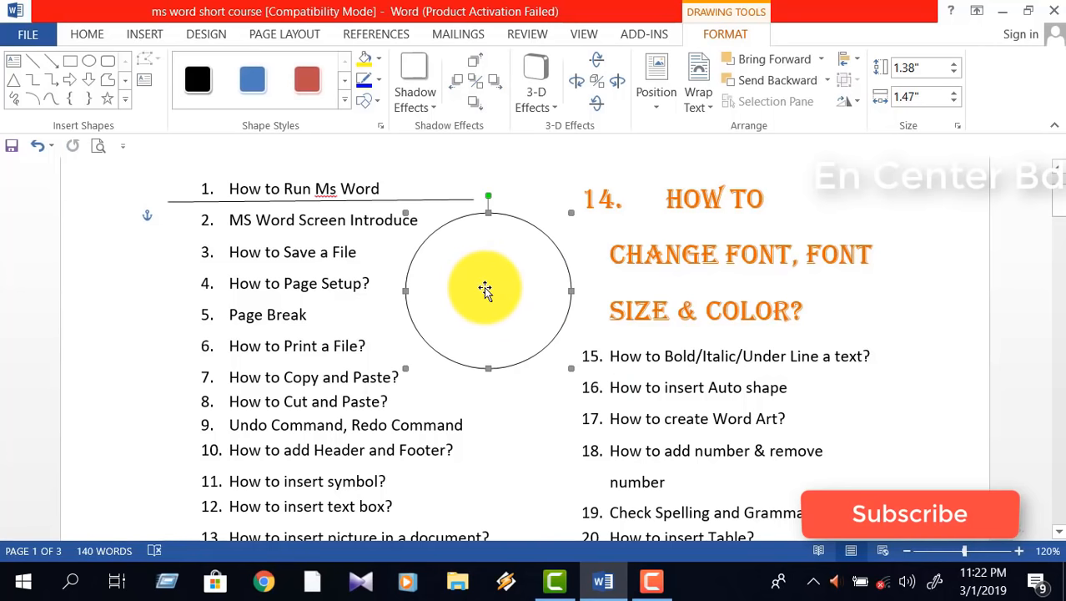
- Remove the drawn oval and the line beneath list item 1
key("Delete")
key("Delete")
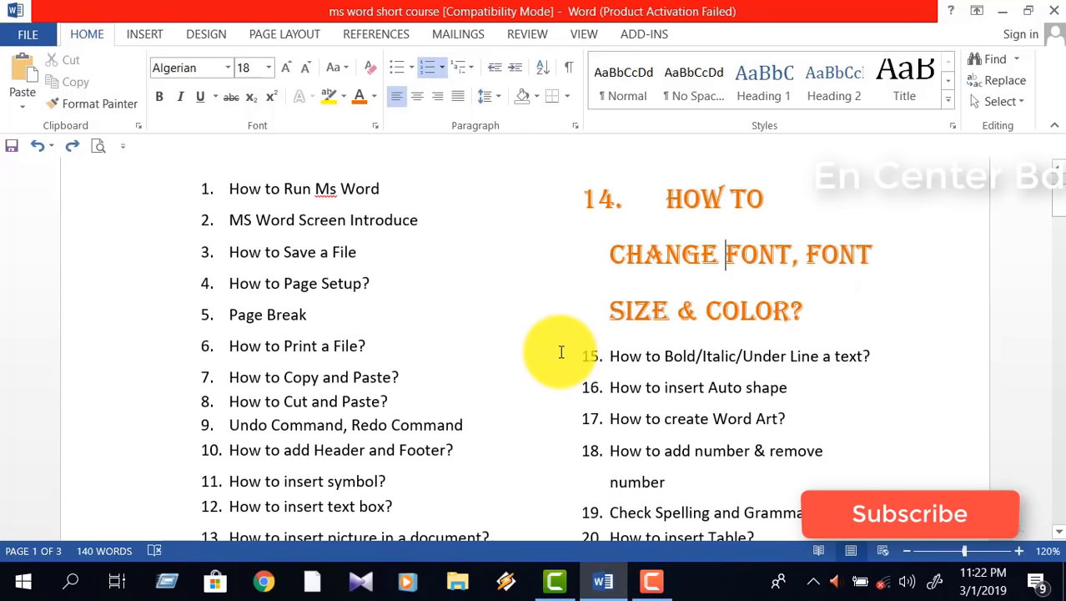
- Insert WordArt reading "en center" in the black arched style within list item 14, keeping Arial Black at size 36
left_click(145, 35)
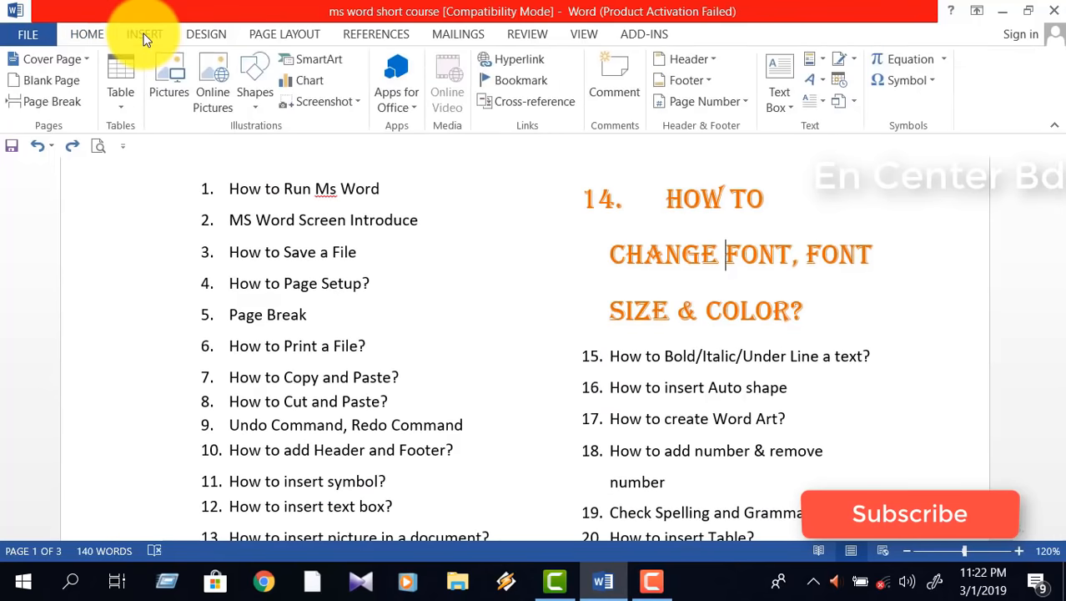
left_click(822, 79)
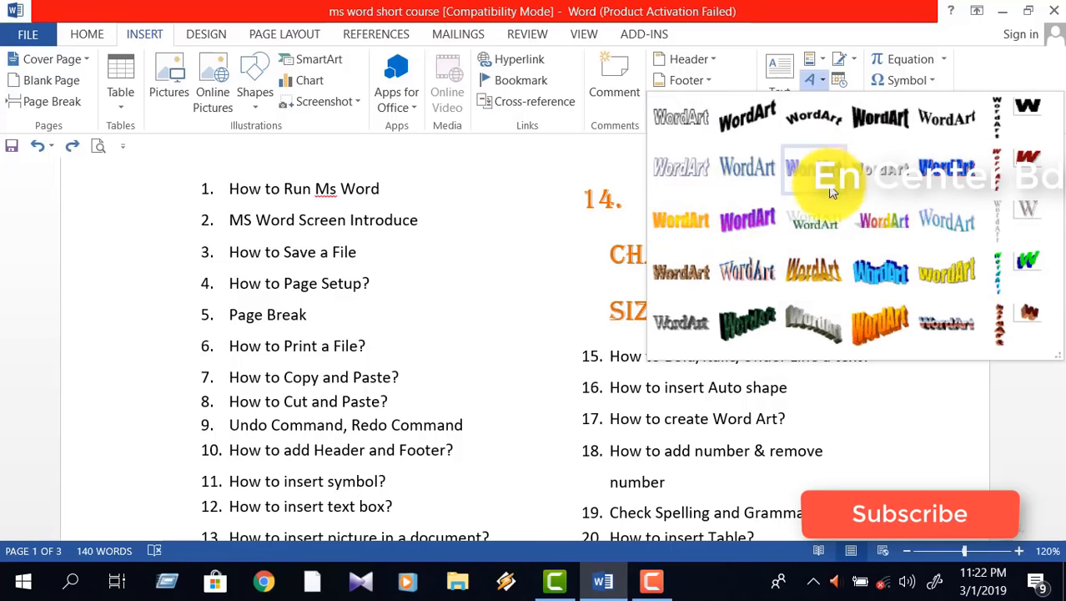
left_click(806, 119)
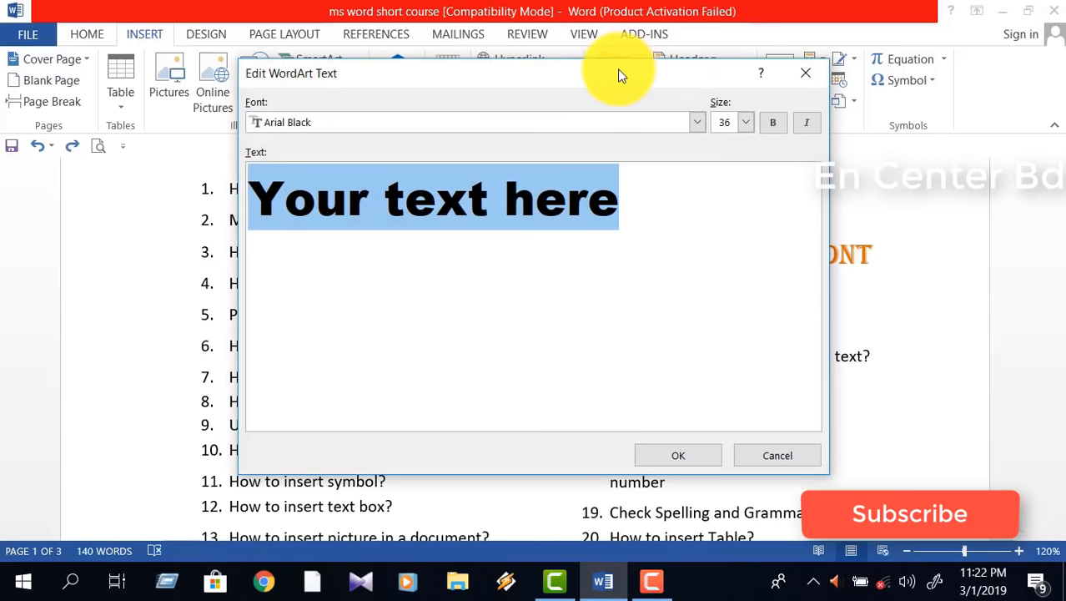
left_click_drag(614, 72, 689, 90)
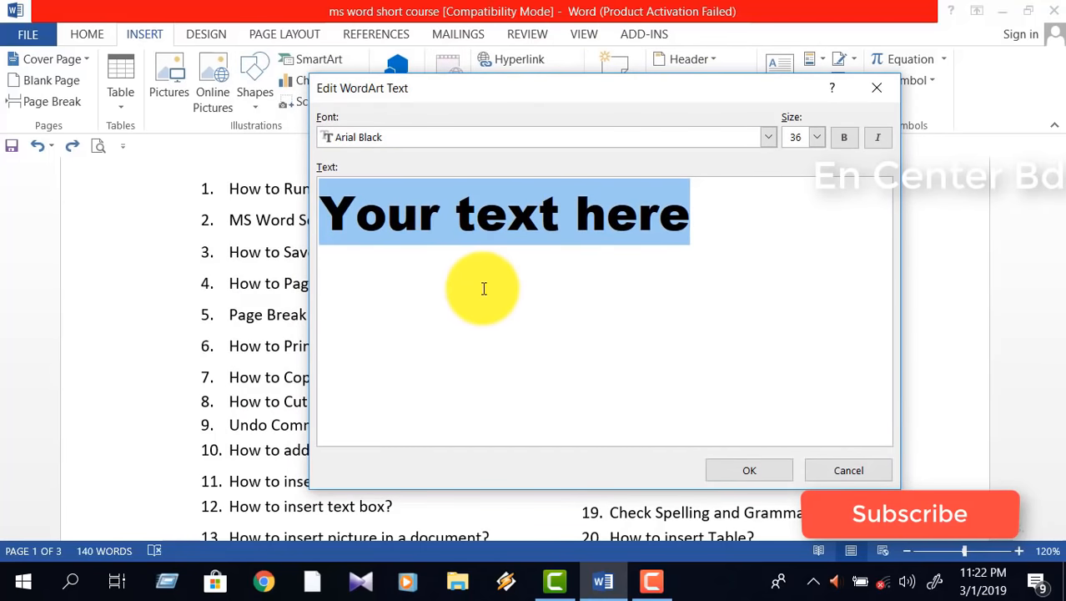
type("en cetner")
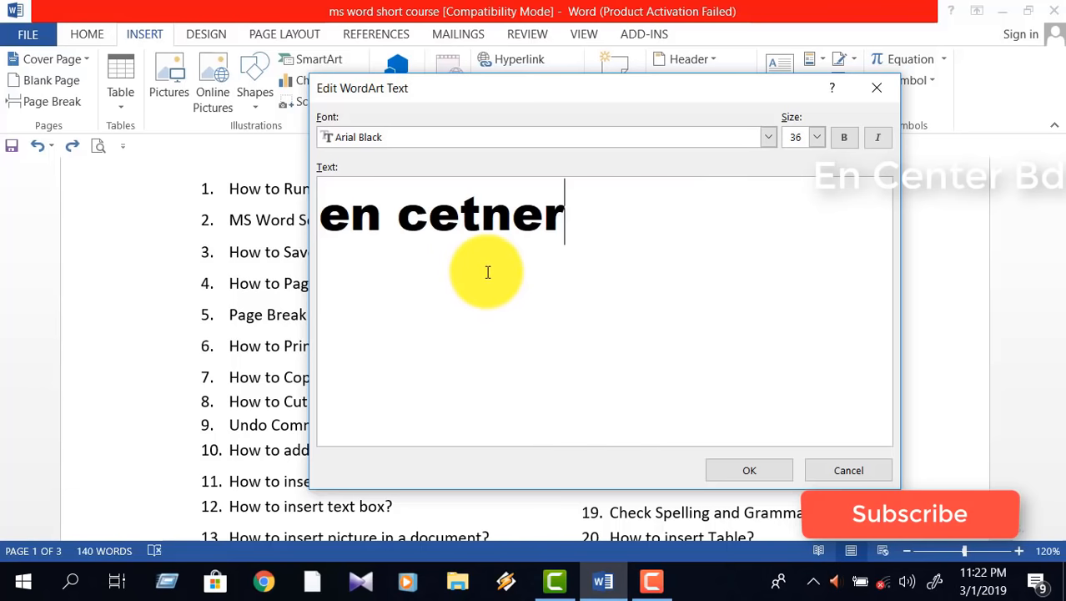
key("BackSpace")
key("BackSpace")
key("BackSpace")
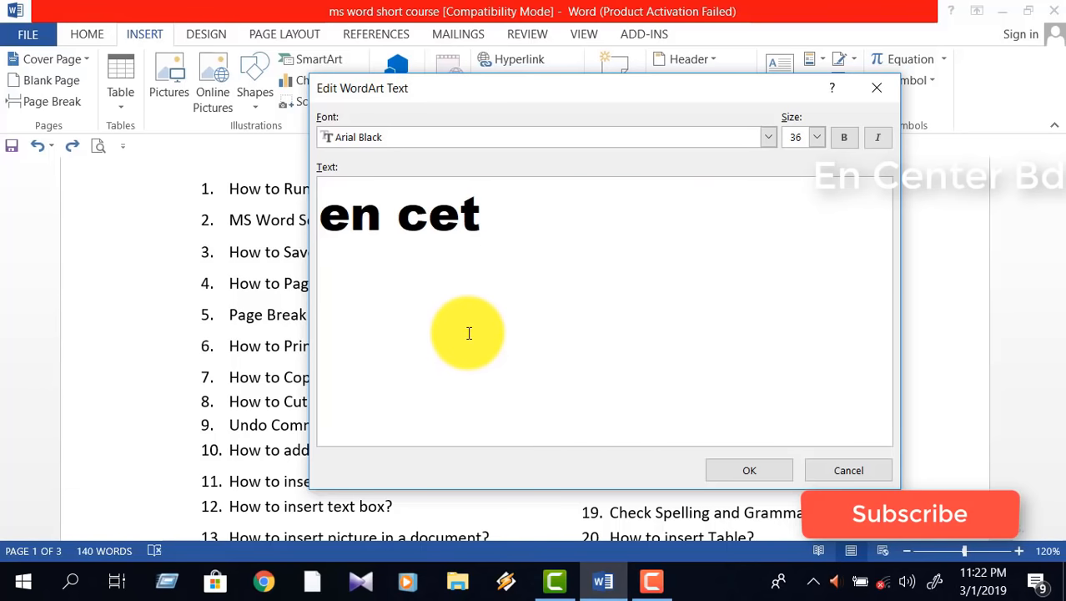
type("nter")
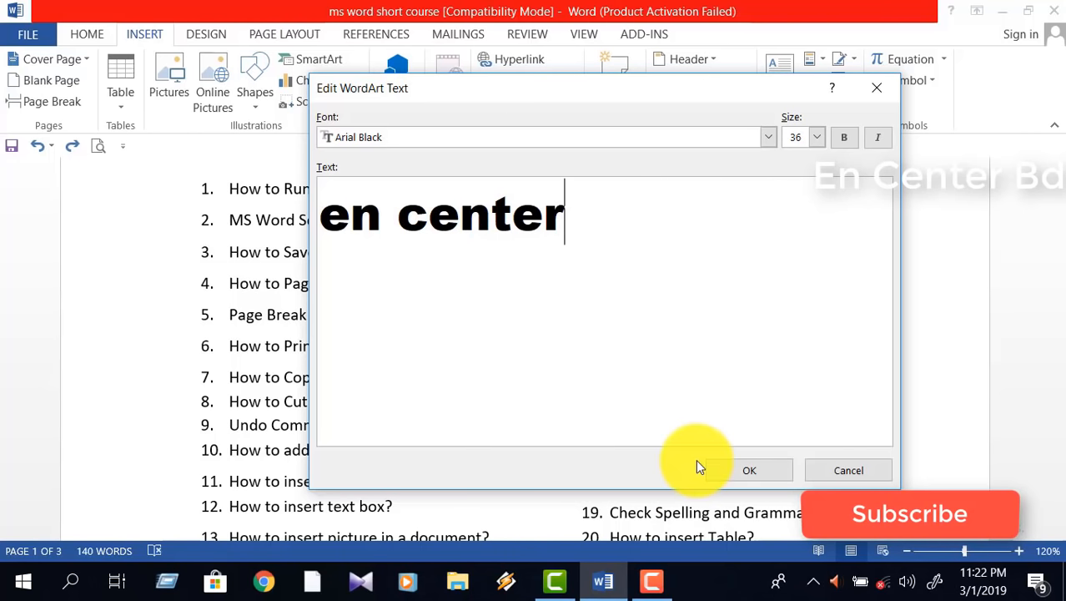
left_click(737, 470)
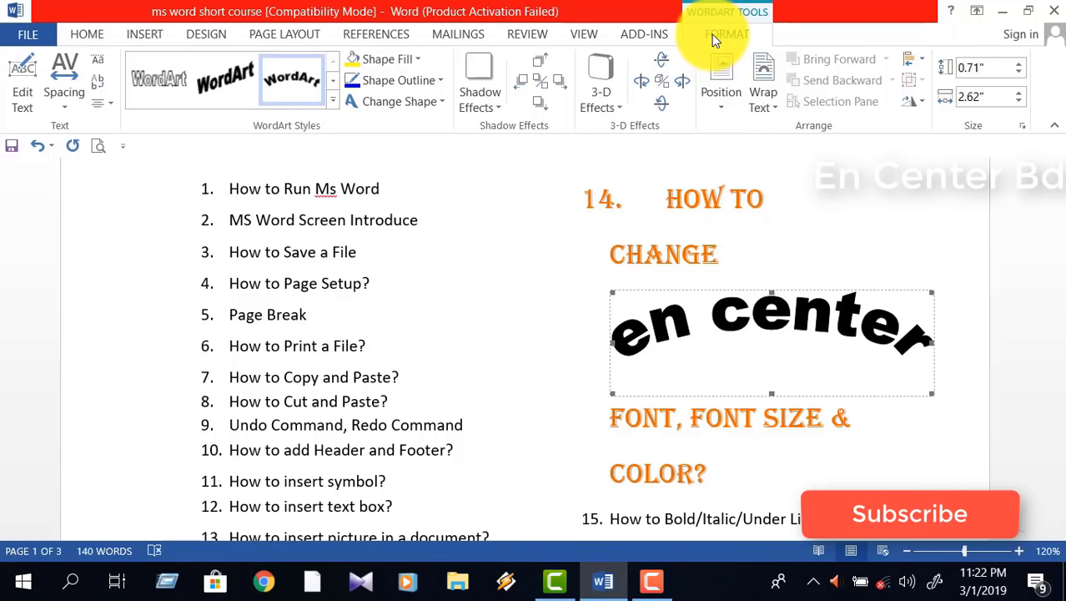
- Set the "en center" WordArt's text wrapping to In Front of Text and move it up over list items 6 to 8
left_click(770, 106)
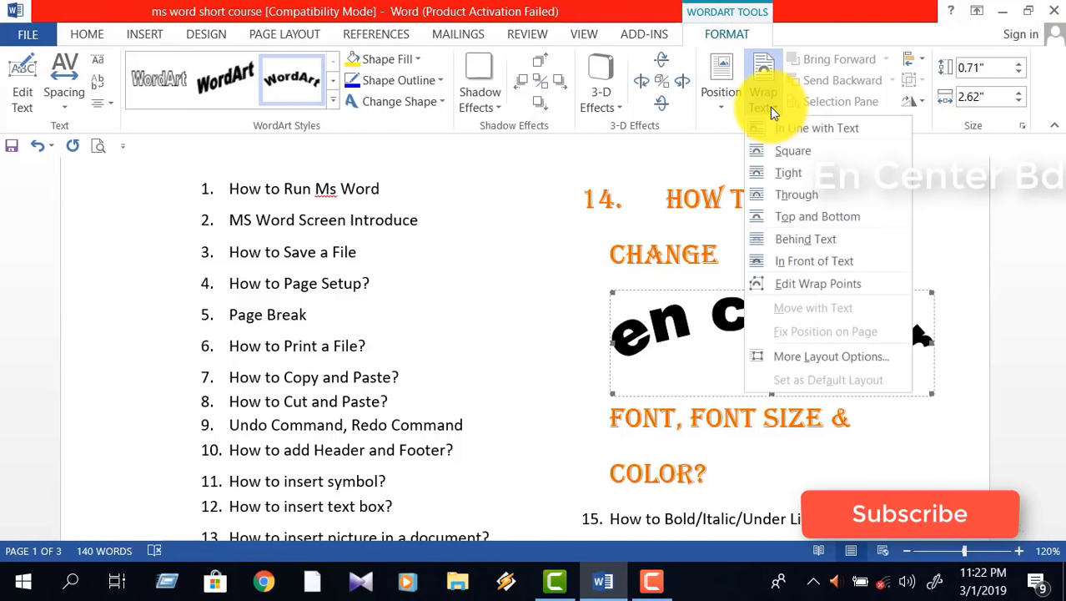
left_click(801, 269)
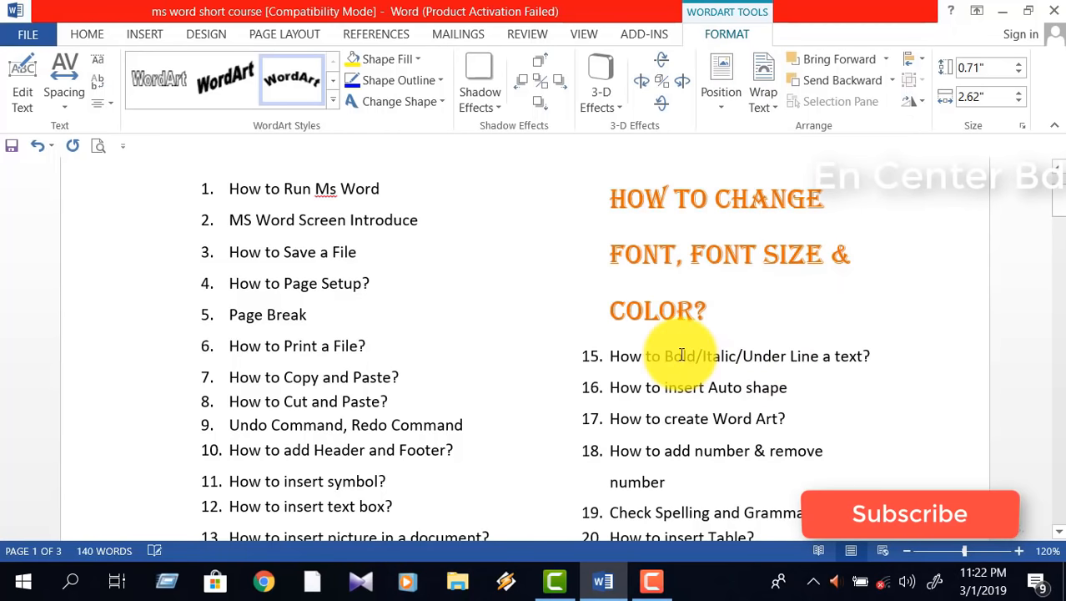
scroll(680, 357, "down", 8)
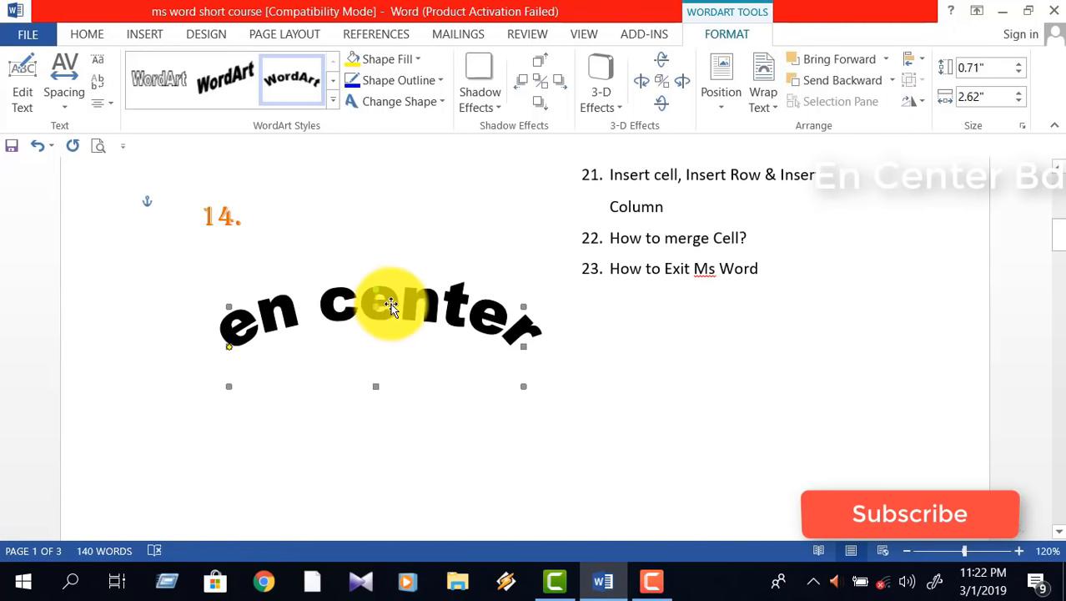
left_click_drag(402, 307, 438, 320)
scroll(430, 317, "up", 3)
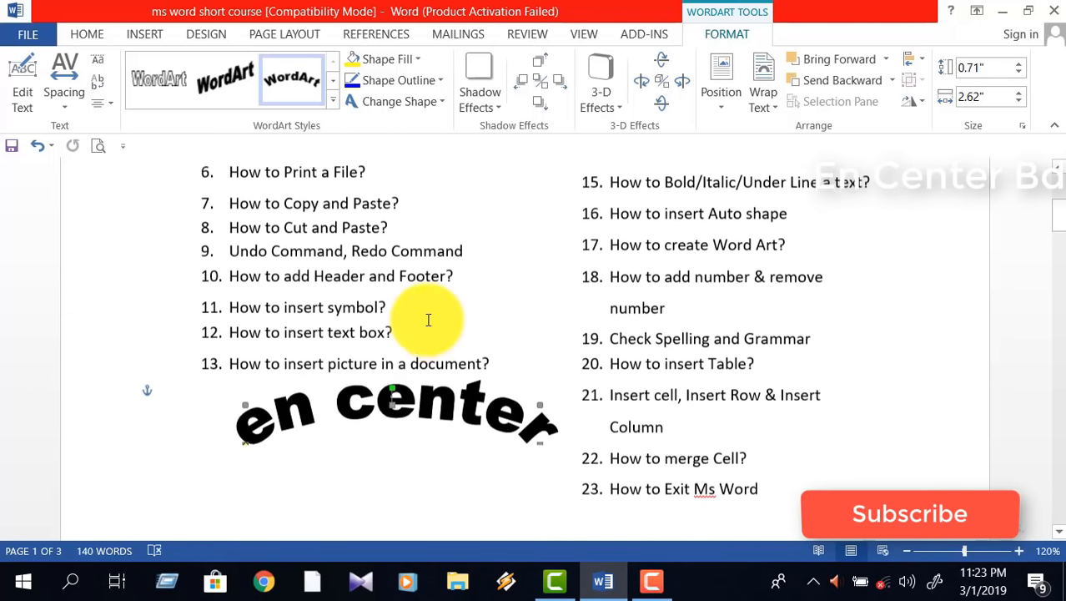
left_click_drag(424, 405, 463, 185)
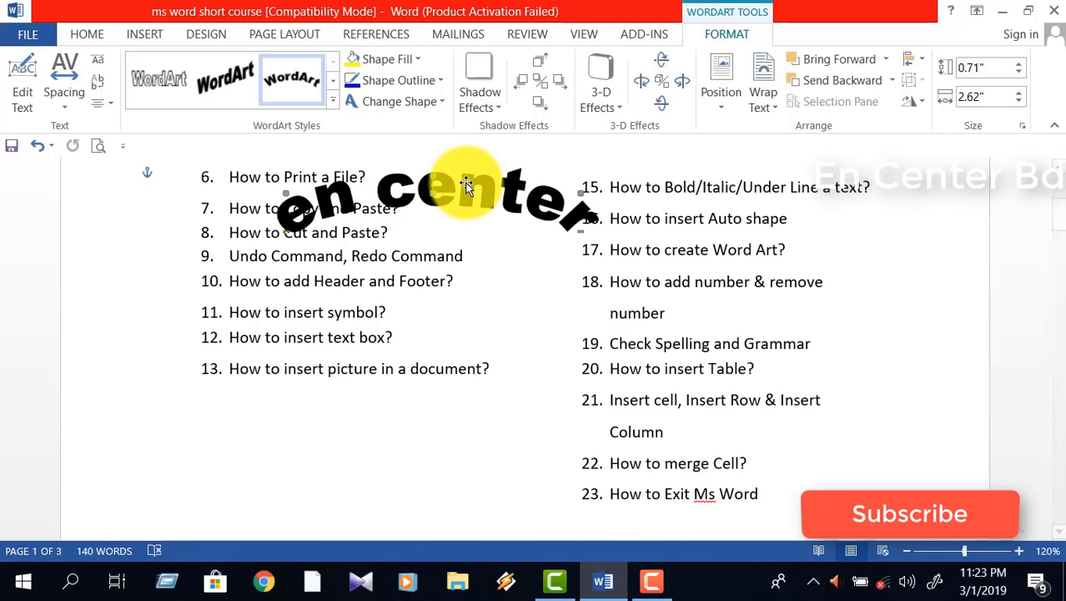
scroll(467, 192, "up", 2)
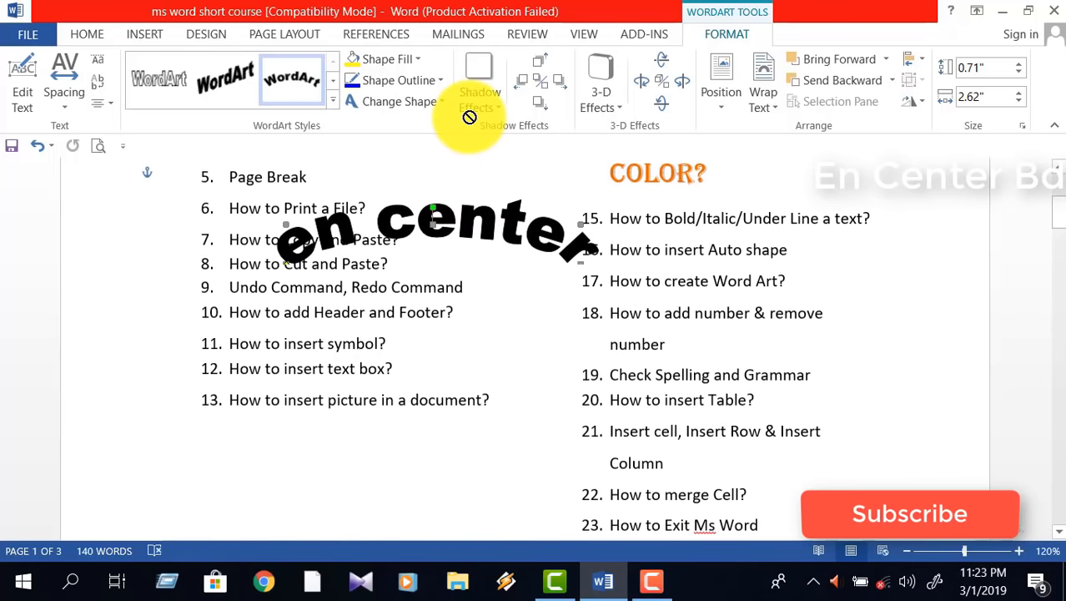
scroll(469, 277, "up", 4)
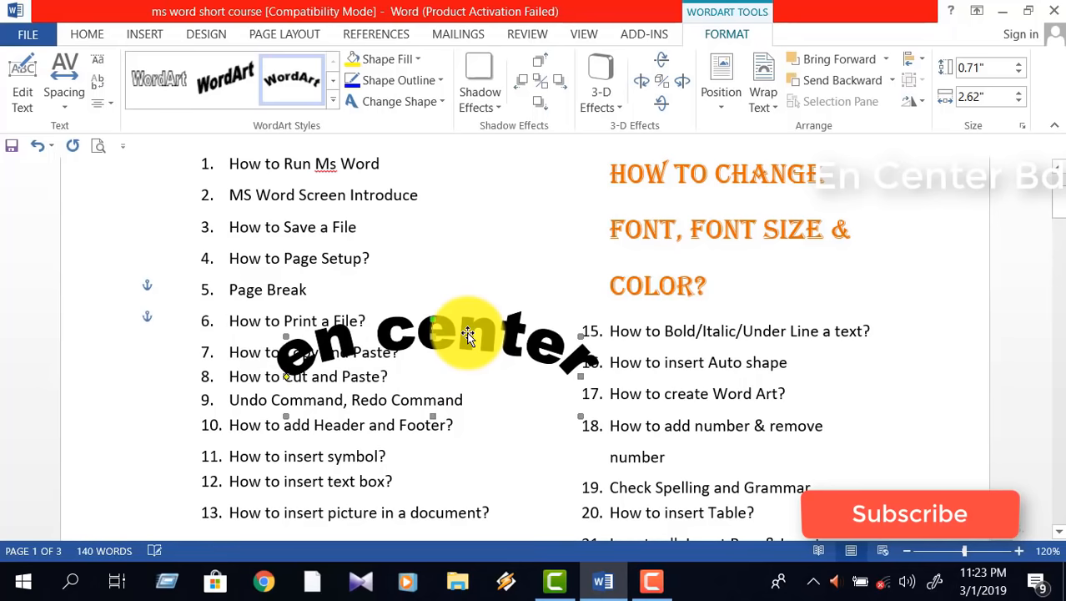
- Nudge the "en center" WordArt upward so it sits over list items 5 and 6
key("Up")
key("Up")
key("Up")
key("Up")
key("Up")
key("Up")
key("Up")
key("Up")
key("Up")
key("Up")
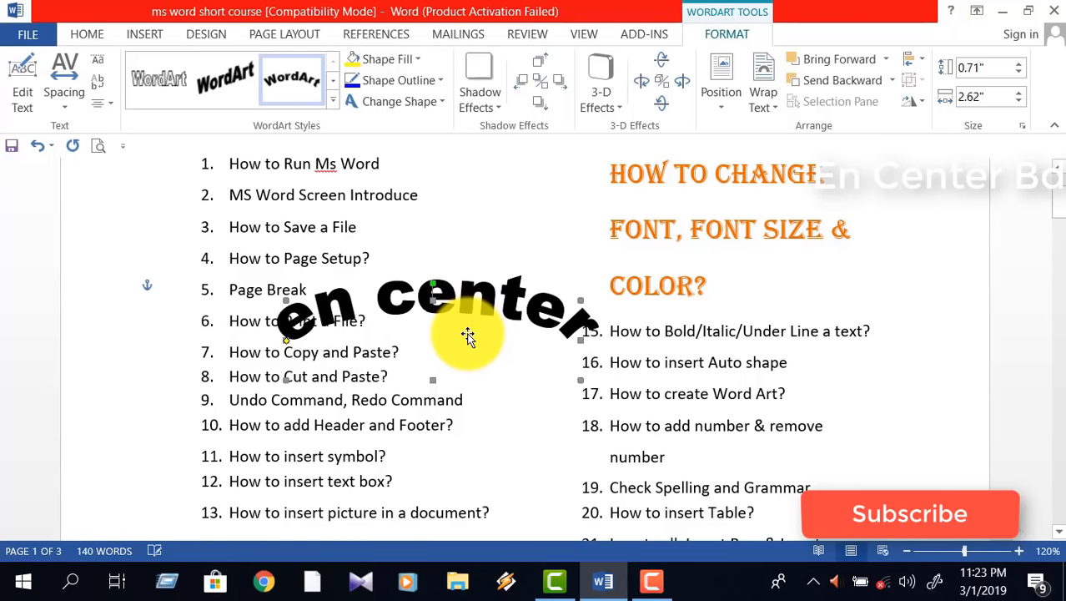
- Move the "en center" WordArt above list item 1 and enlarge it to about 5.85" wide by 1.14" high
scroll(480, 321, "up", 5)
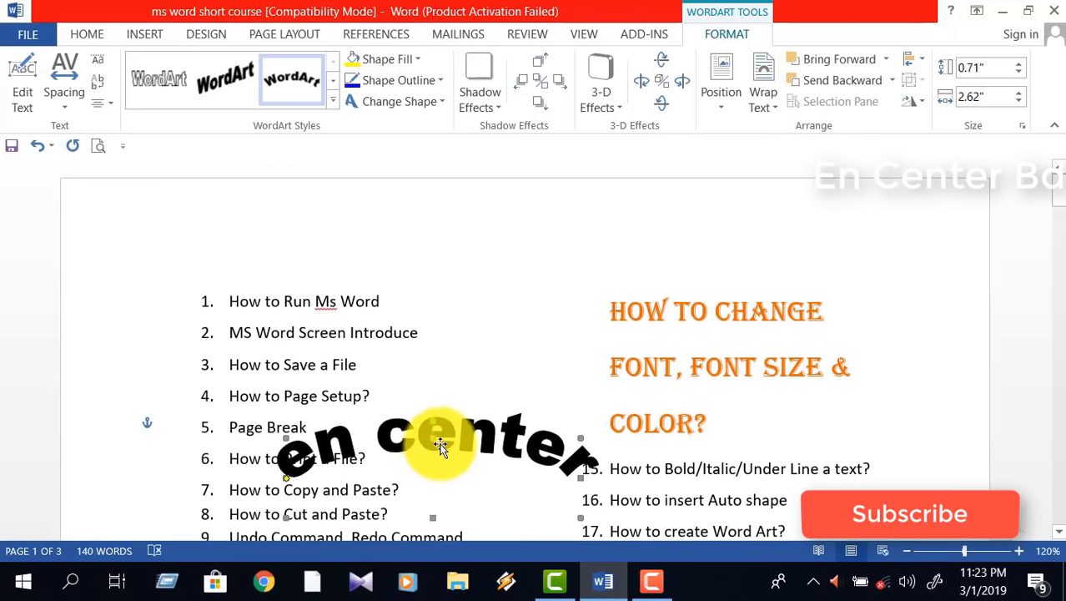
left_click_drag(440, 442, 501, 209)
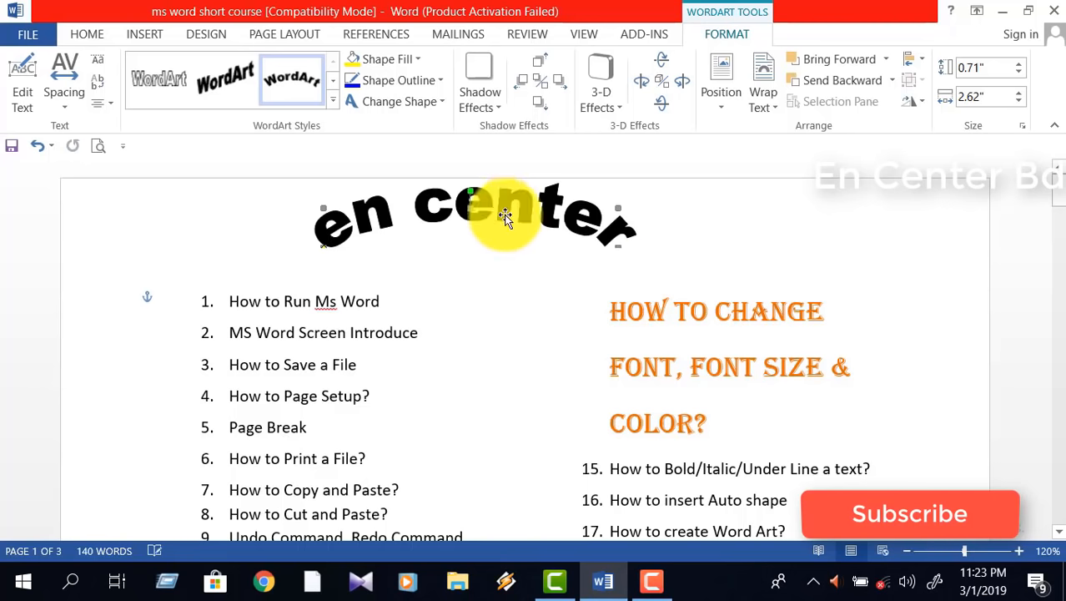
left_click_drag(619, 206, 788, 197)
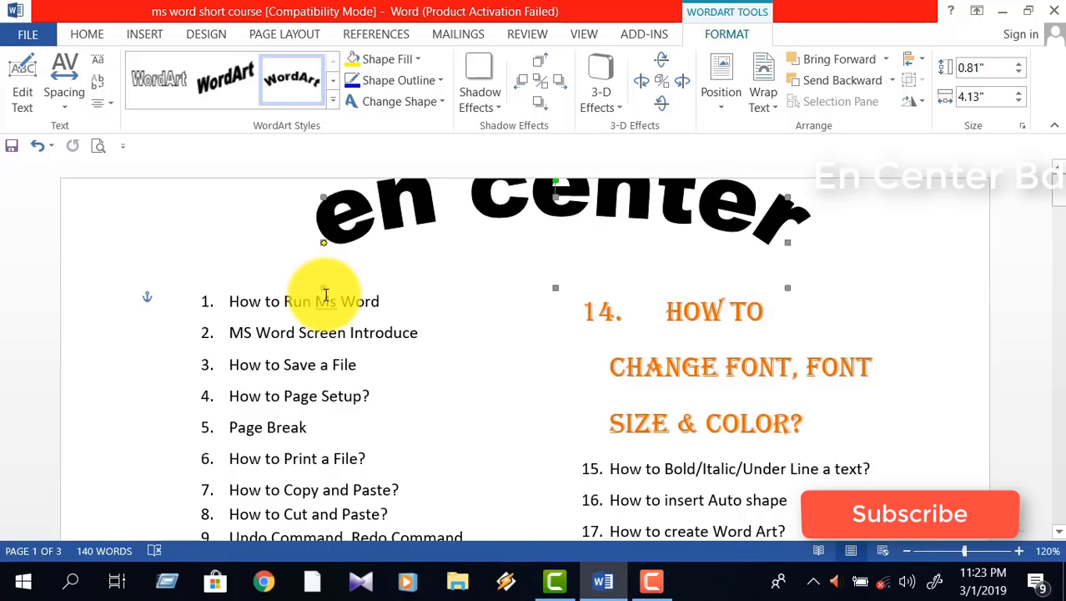
left_click_drag(322, 287, 129, 325)
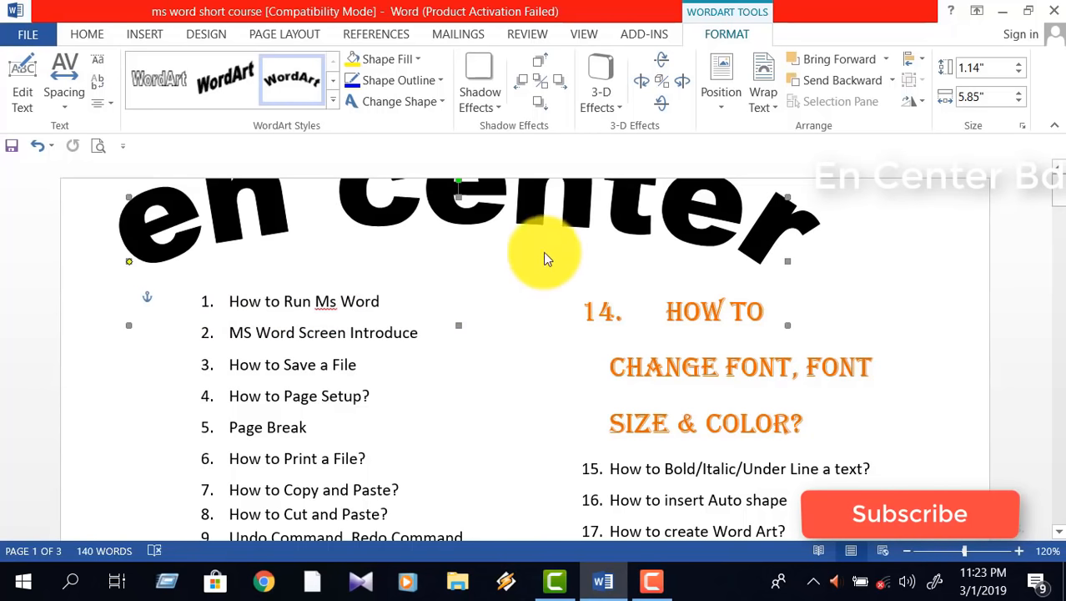
left_click_drag(532, 207, 589, 240)
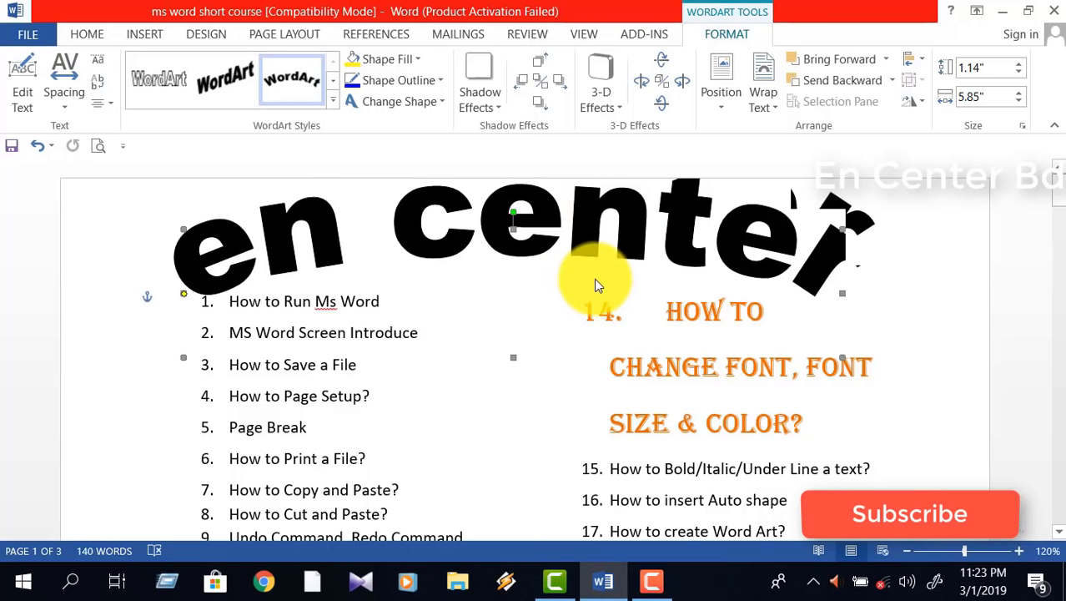
- Give the "en center" WordArt a pale olive green fill and a light green outline, and delete it from the page
left_click(413, 57)
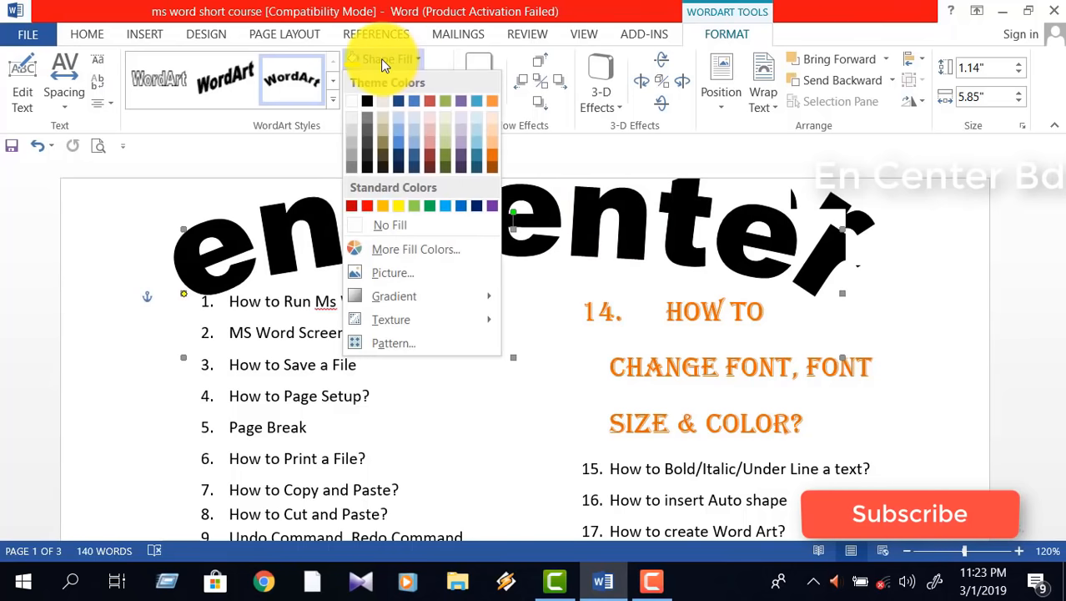
left_click(407, 106)
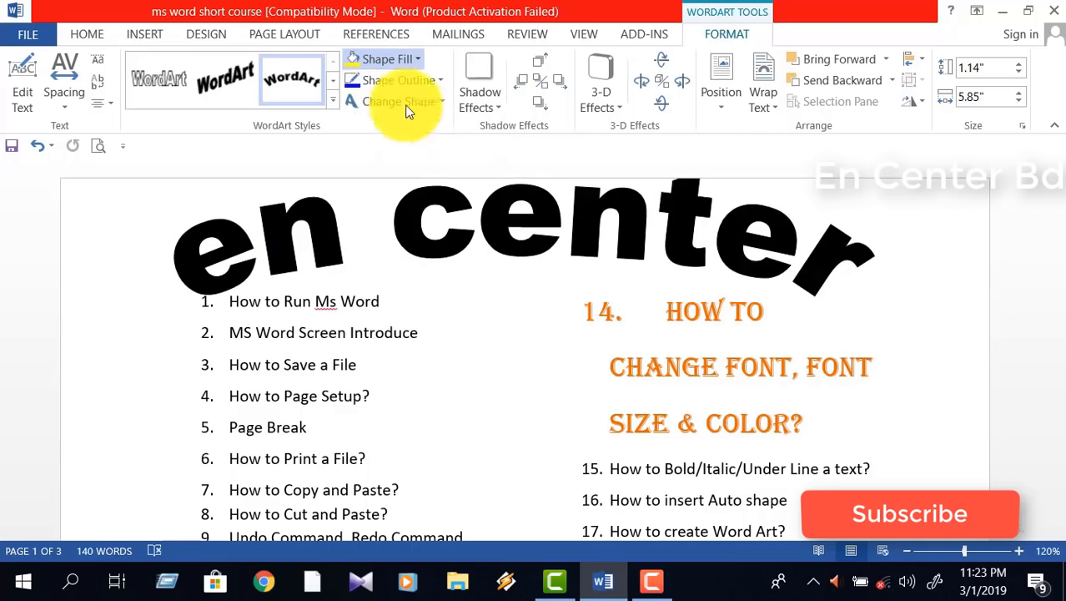
left_click(435, 82)
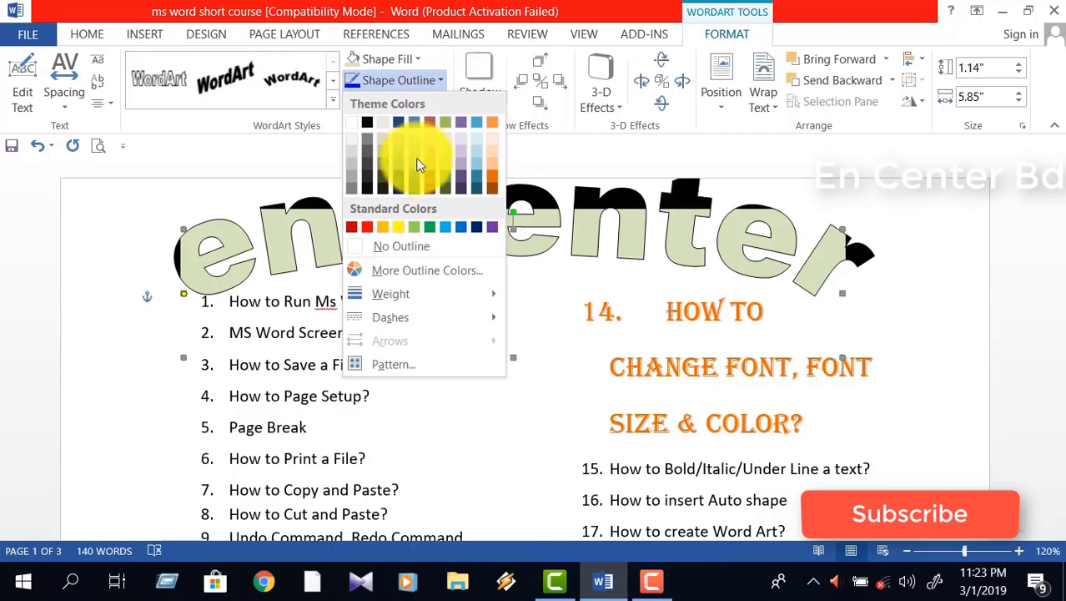
left_click(415, 228)
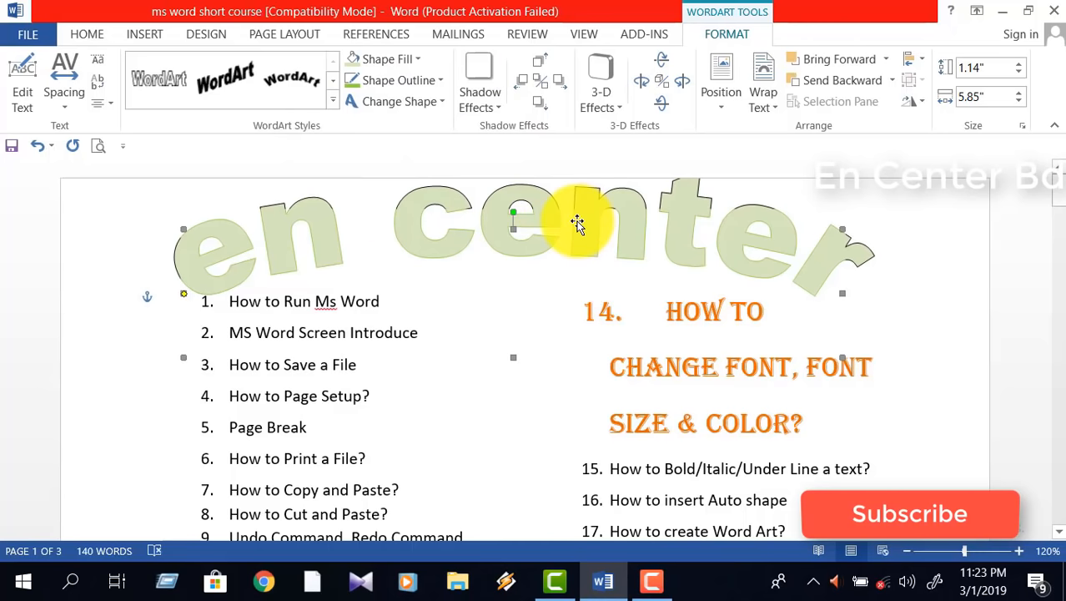
key("Delete")
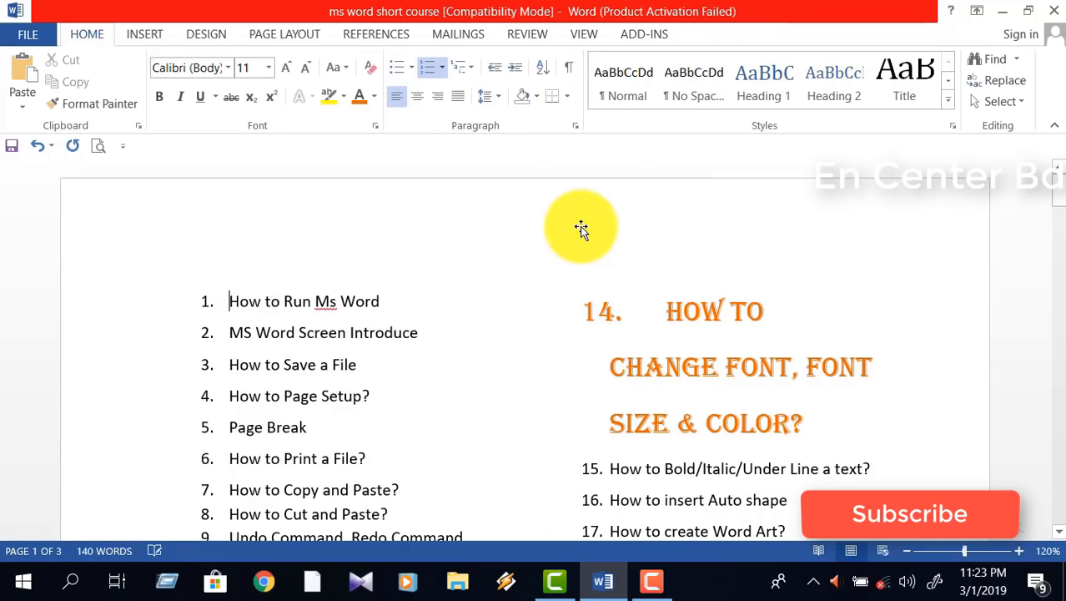
- Remove the numbering from list items 6 to 23, from "How to Print a File?" to "How to Exit Ms Word"
scroll(638, 292, "down", 4)
scroll(637, 300, "down", 3)
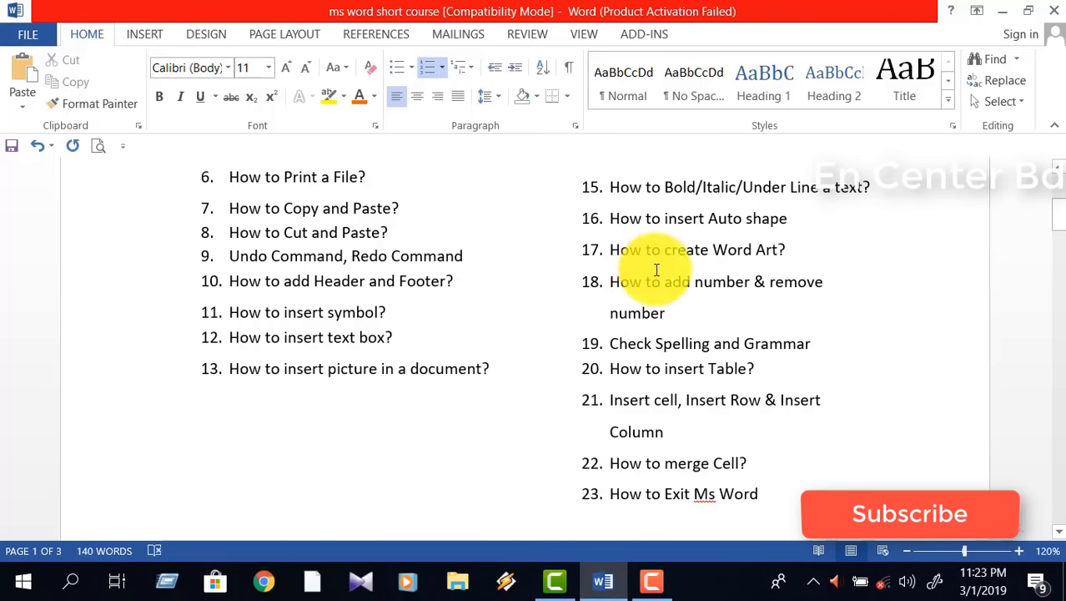
left_click_drag(171, 176, 809, 543)
scroll(480, 313, "up", 4)
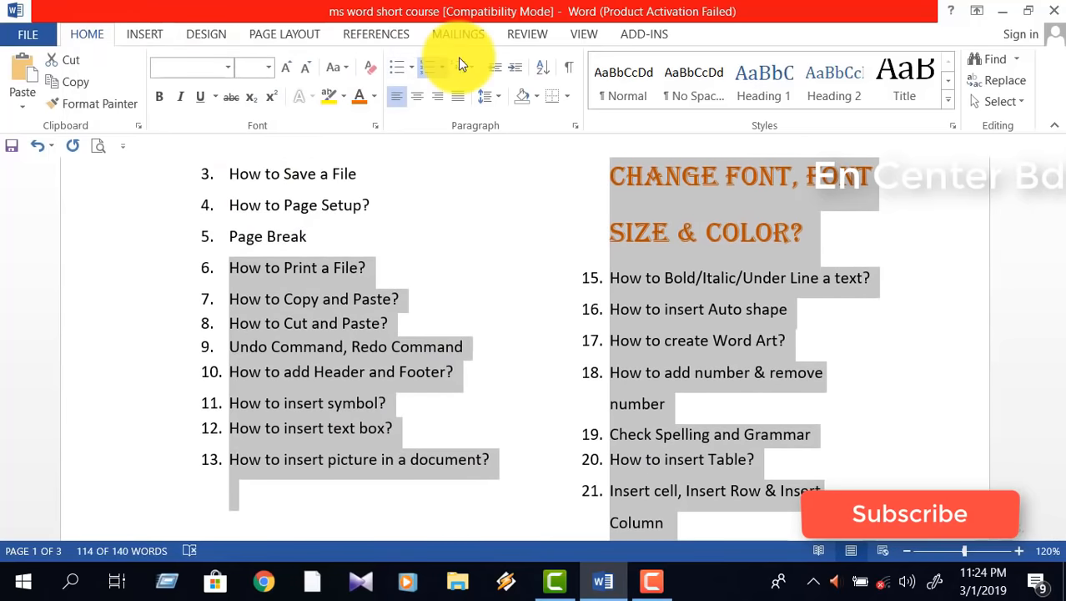
left_click(444, 73)
left_click(469, 140)
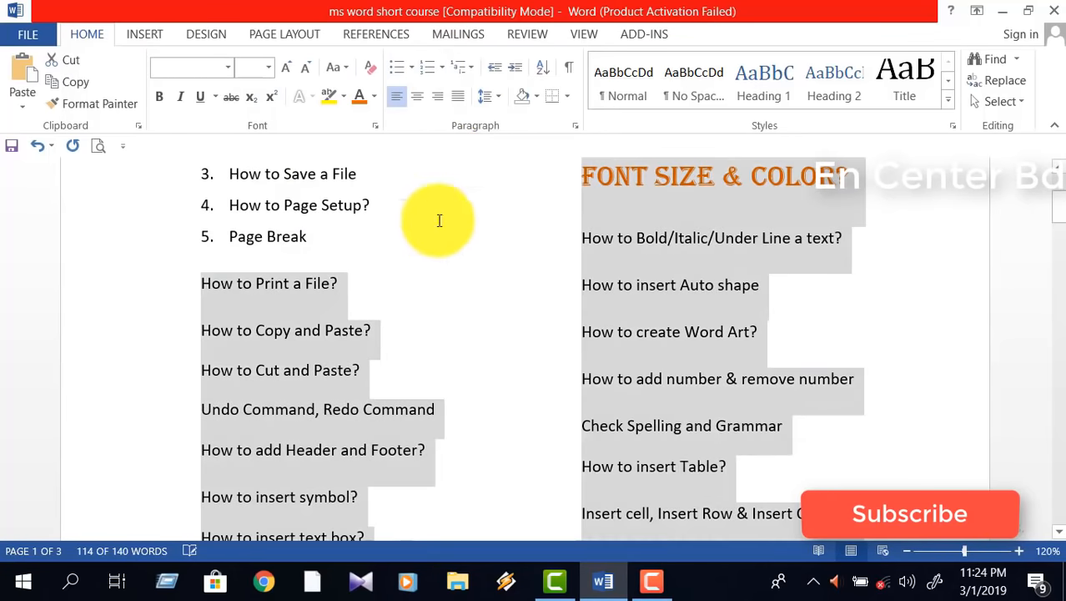
left_click(494, 305)
- Apply the 1) 2) 3) number format to the five lines from "How to create Word Art?" to "Insert cell, Insert Row & Insert Column"
scroll(609, 309, "down", 3)
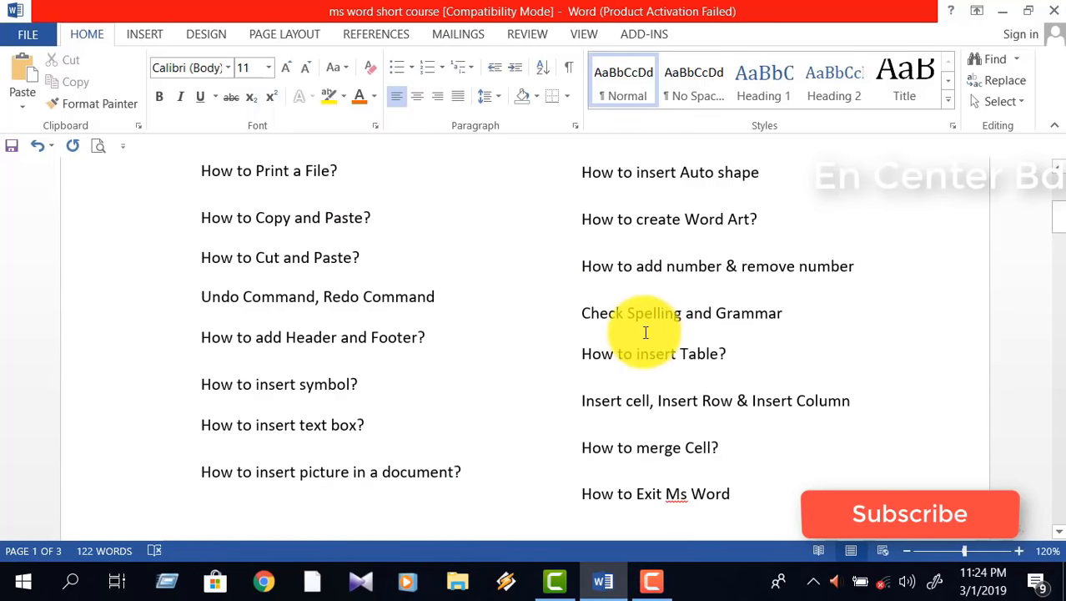
scroll(617, 334, "down", 4)
scroll(622, 327, "up", 3)
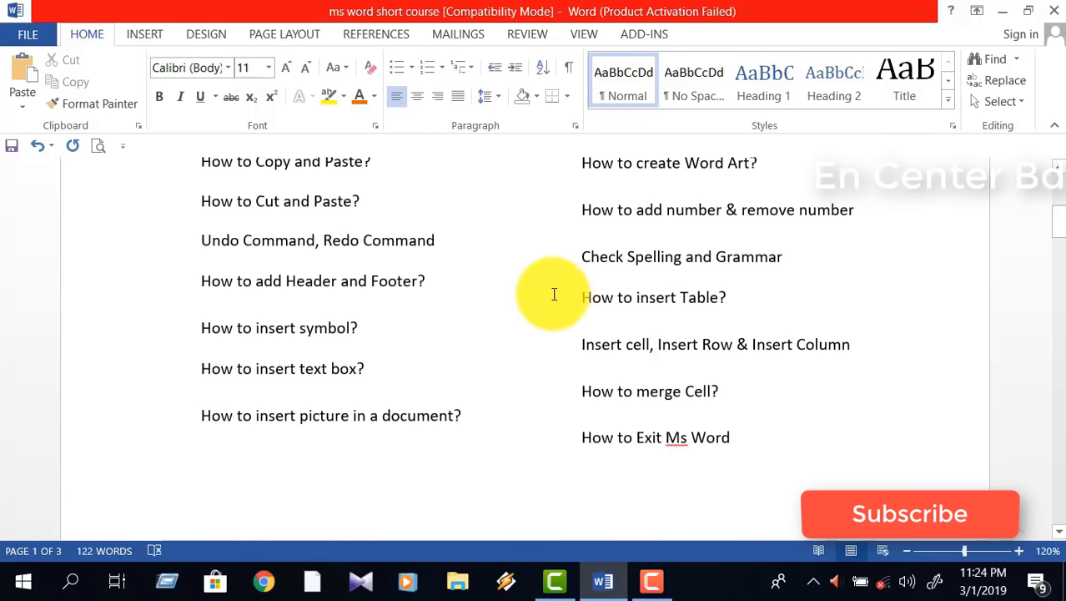
scroll(554, 293, "up", 1)
left_click_drag(570, 216, 872, 422)
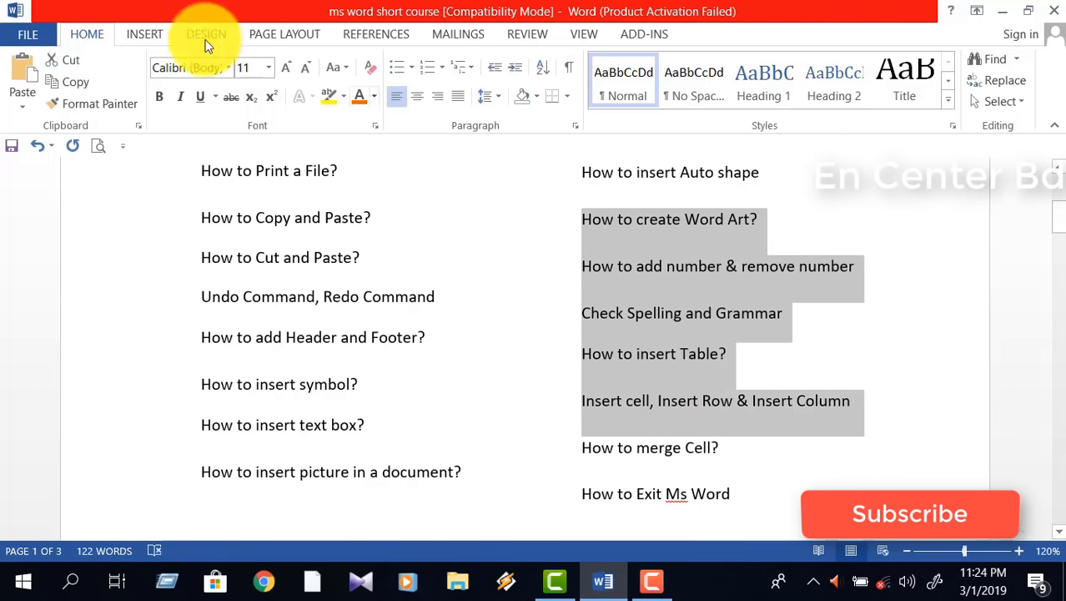
left_click(441, 67)
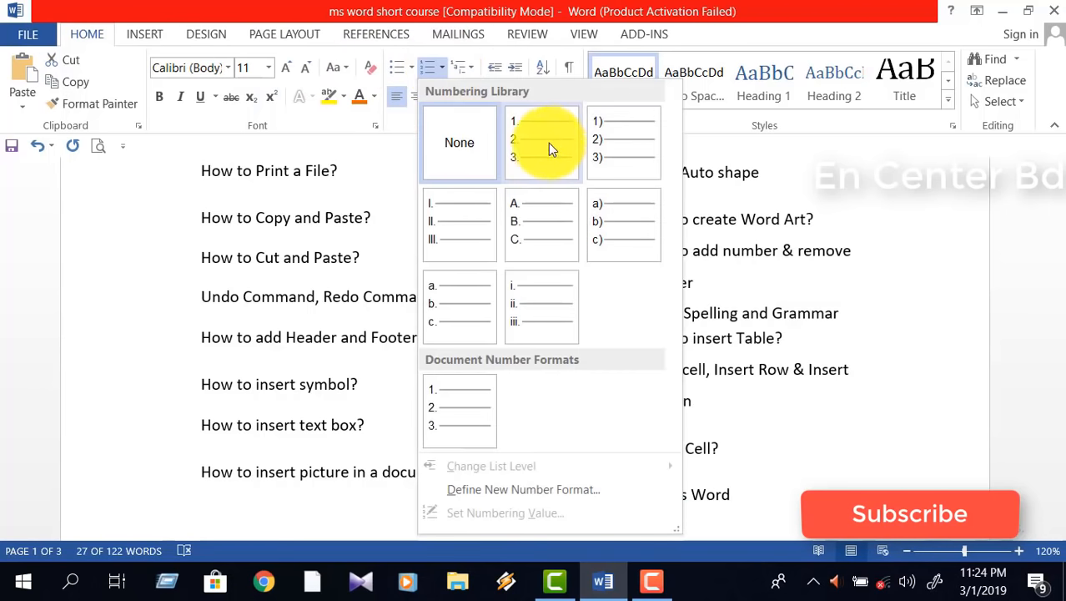
left_click(610, 141)
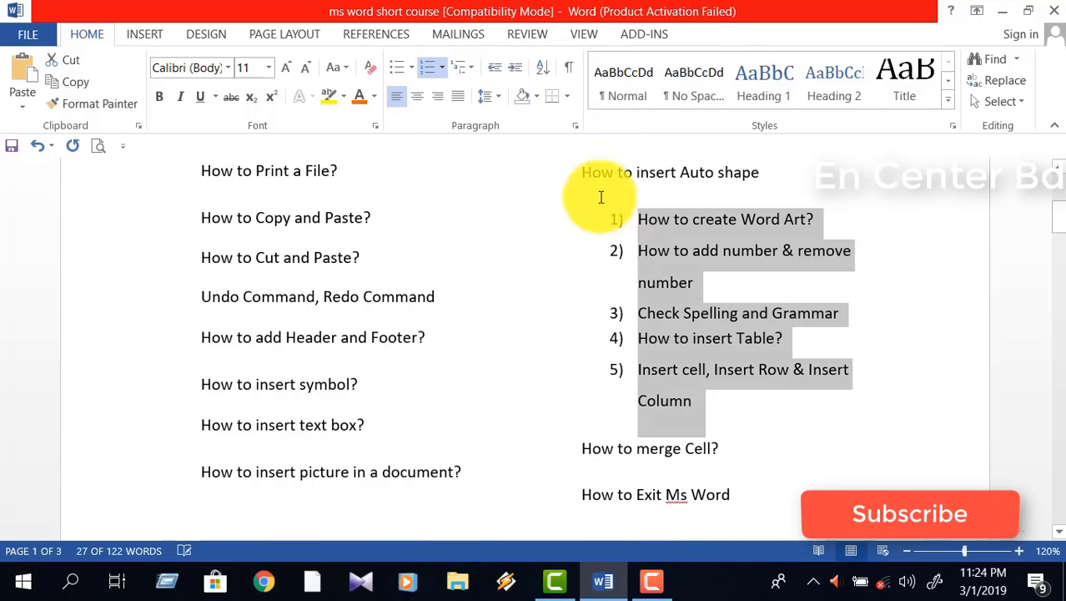
left_click(651, 263)
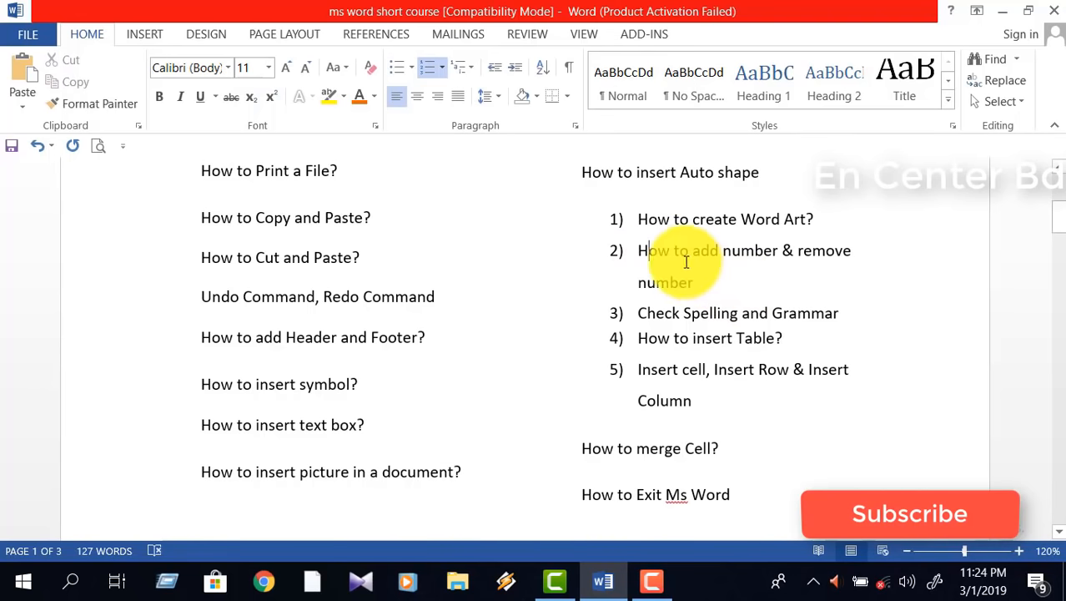
left_click_drag(584, 174, 814, 221)
left_click_drag(707, 326, 833, 416)
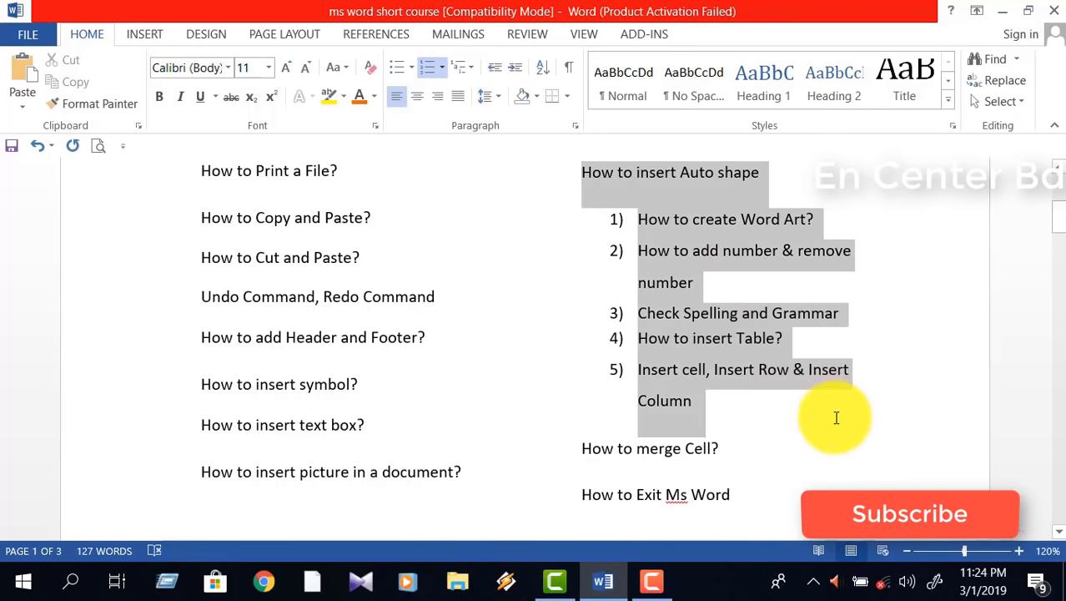
left_click(442, 70)
key("Escape")
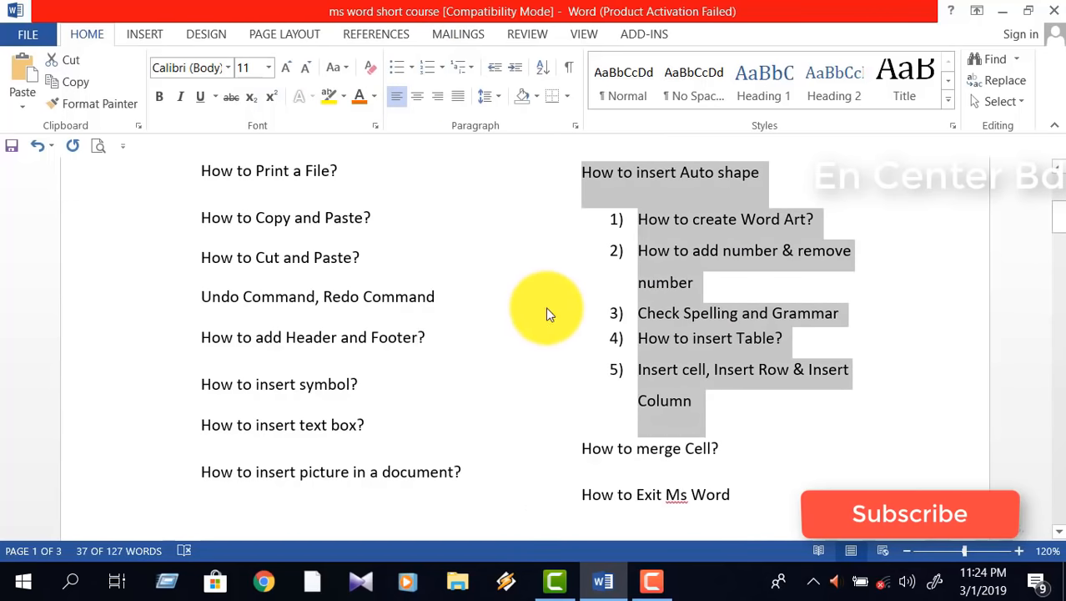
left_click(670, 310)
- Set numbering to None for the five lines from "How to create Word Art?" to "Insert cell, Insert Row & Insert Column"
left_click_drag(638, 219, 725, 399)
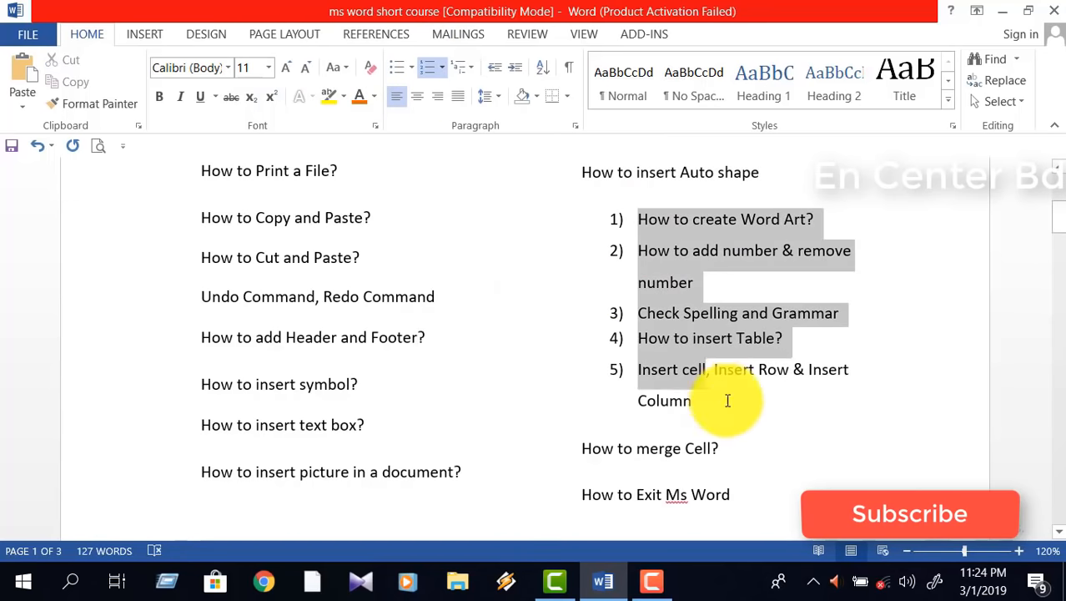
left_click(443, 68)
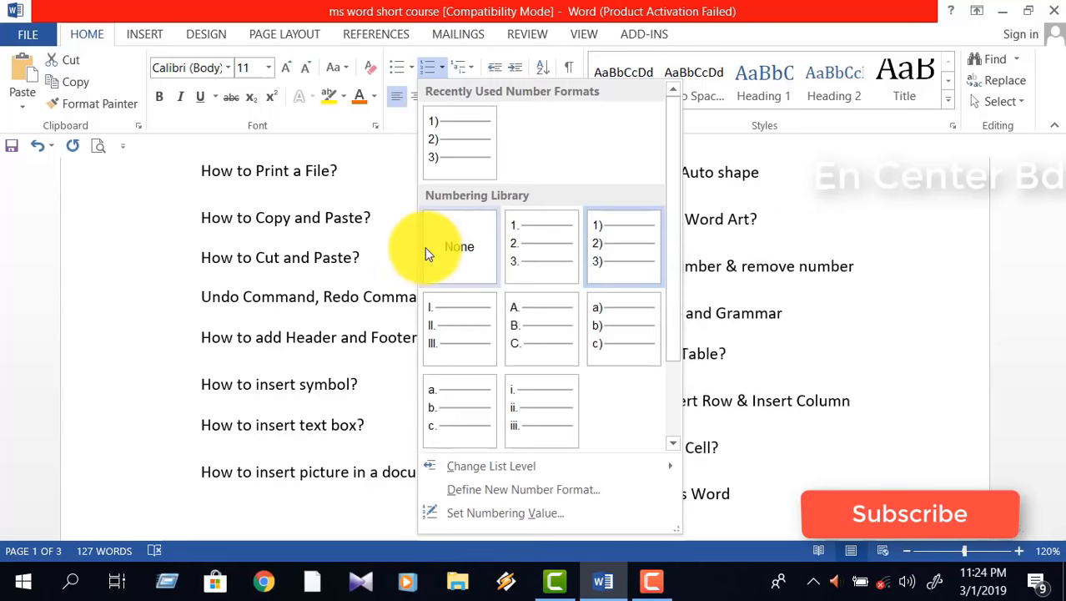
left_click(430, 249)
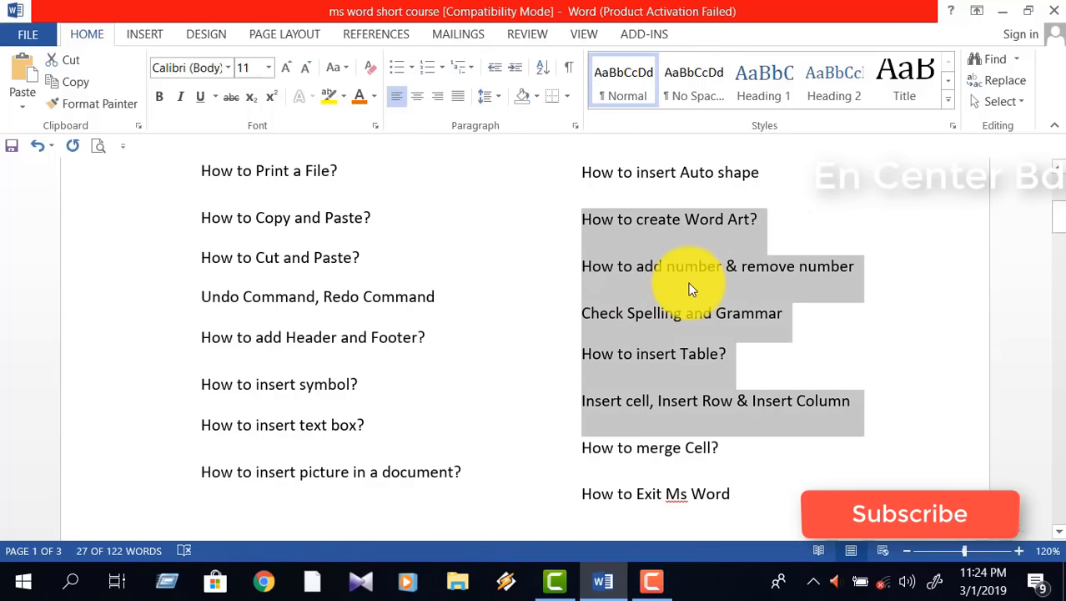
left_click(665, 313)
- Undo the three numbering changes to bring back the list's original numbering
scroll(515, 327, "up", 1)
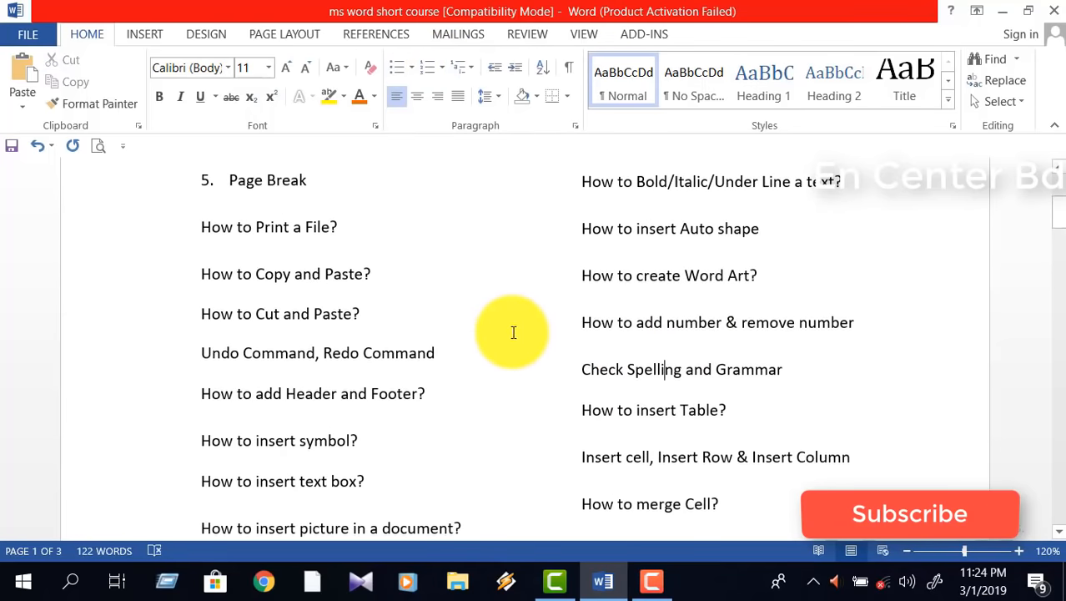
key("ctrl+z")
key("ctrl+z")
key("ctrl+z")
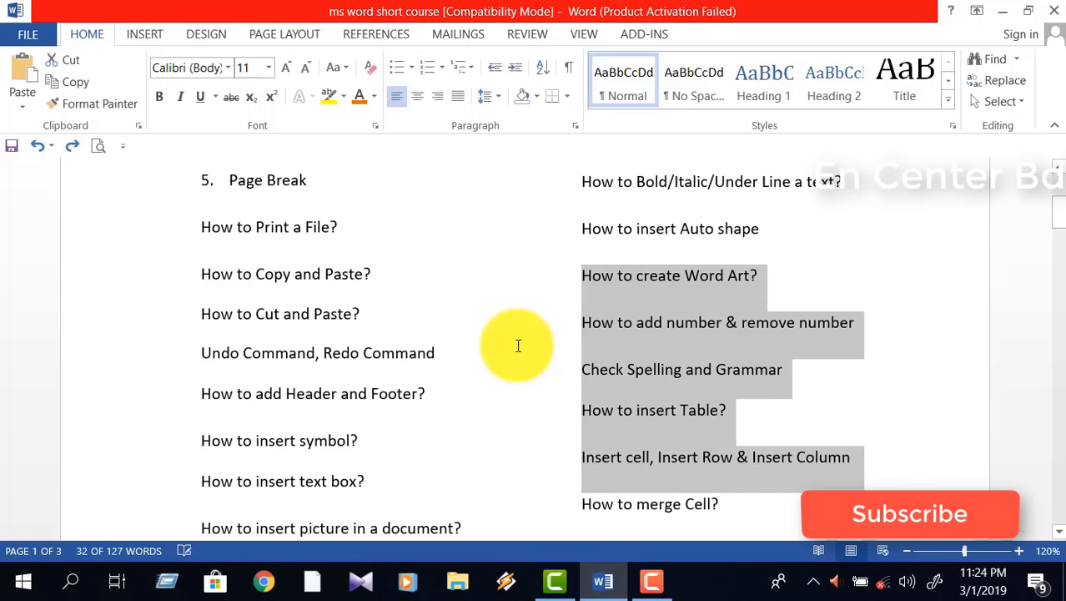
left_click(655, 342)
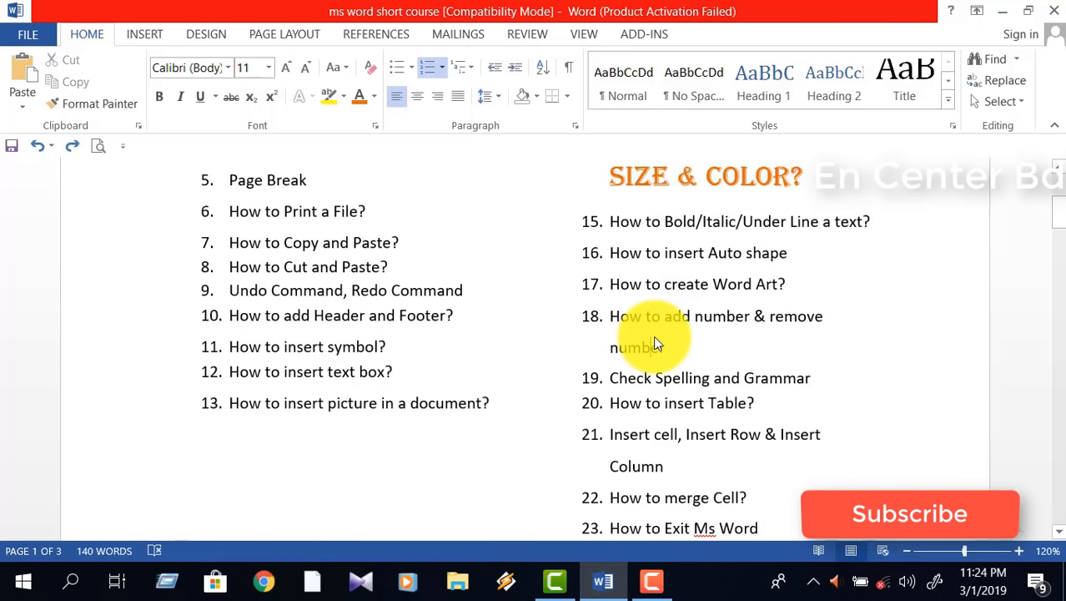
- Add the misspelled word "Adres" at the end of list item 23, after "How to Exit Ms Word"
scroll(634, 338, "down", 2)
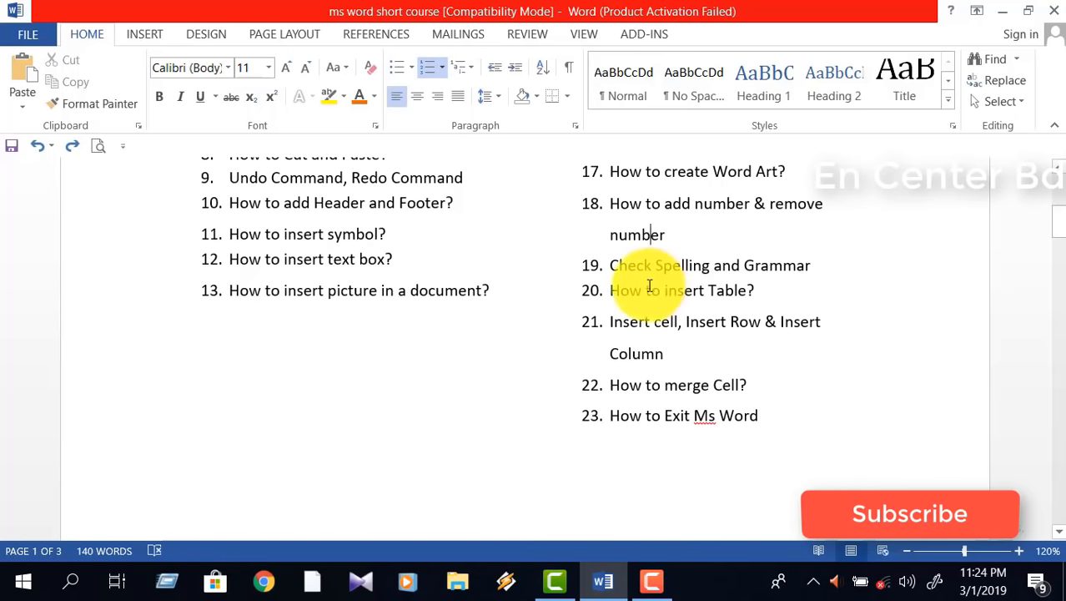
scroll(751, 392, "down", 1)
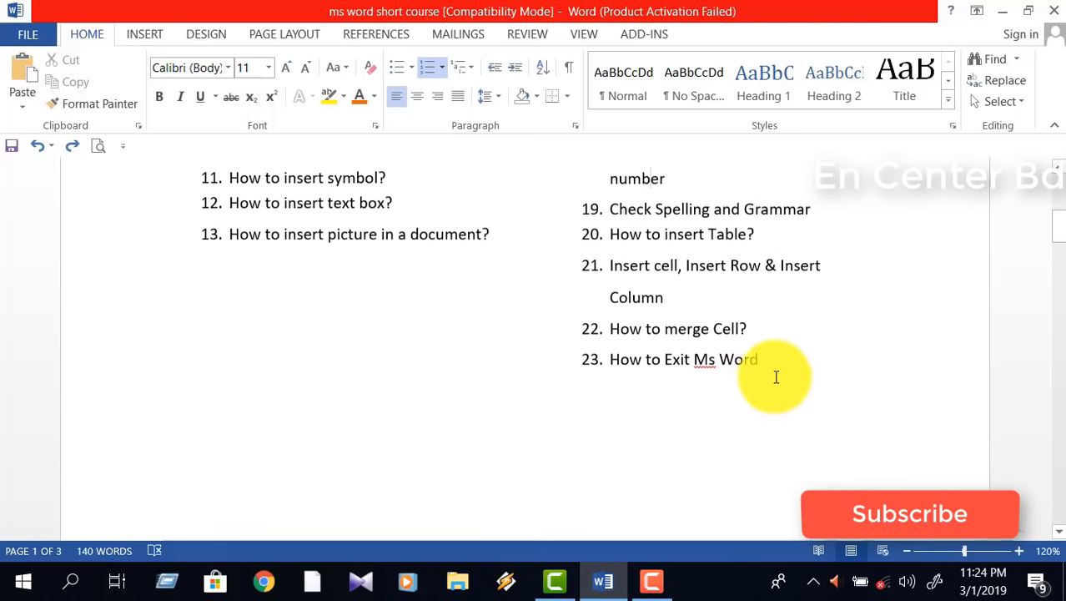
left_click(774, 366)
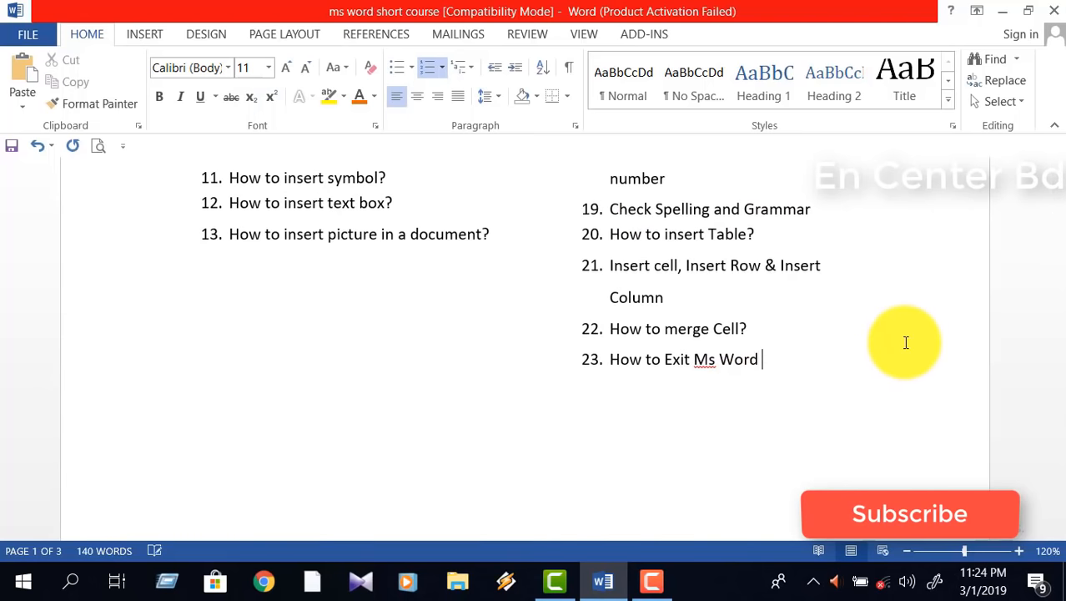
type("Adres")
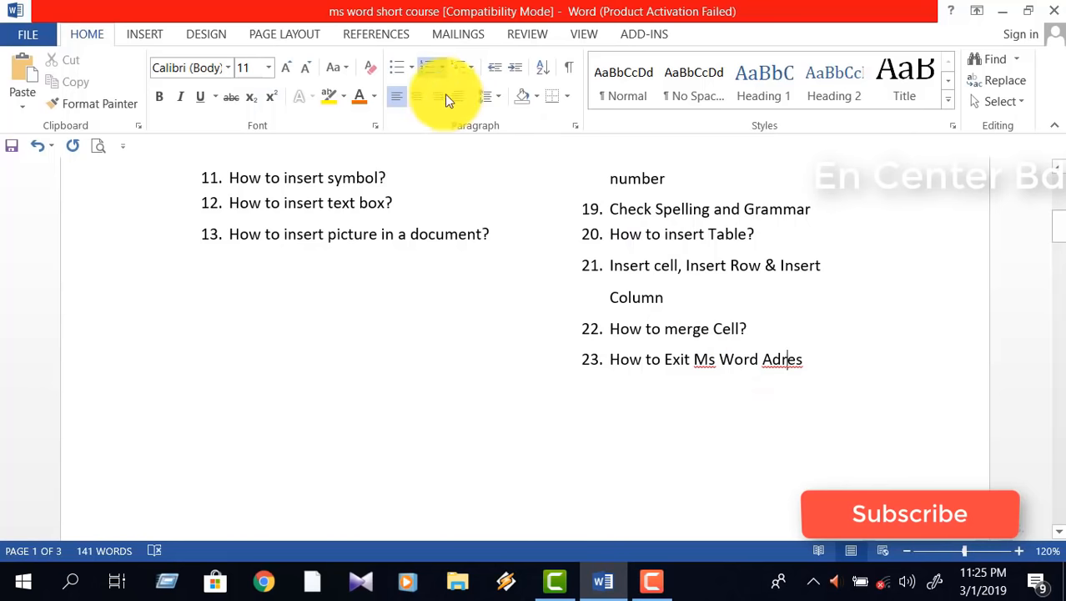
- Run the Spelling & Grammar check and change "Adres" in item 23 to the suggestion "Address"
left_click(526, 35)
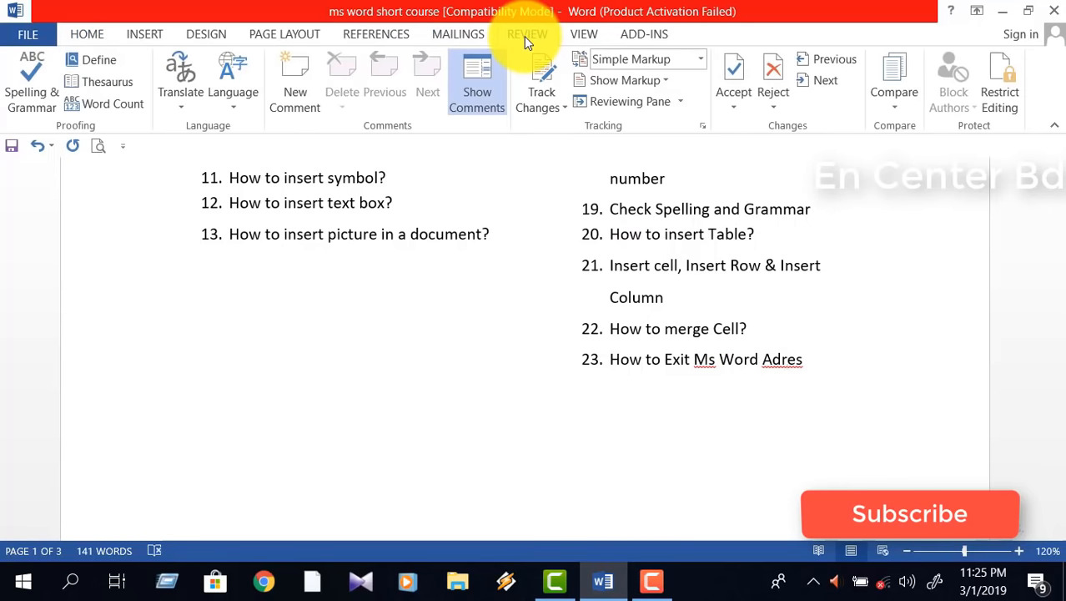
left_click(22, 102)
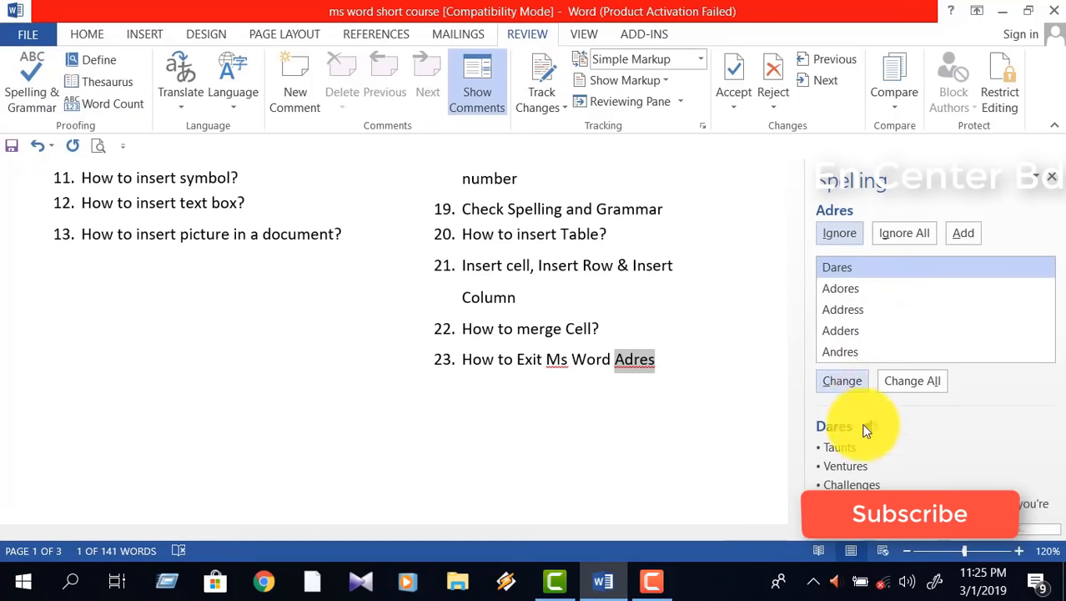
left_click(837, 311)
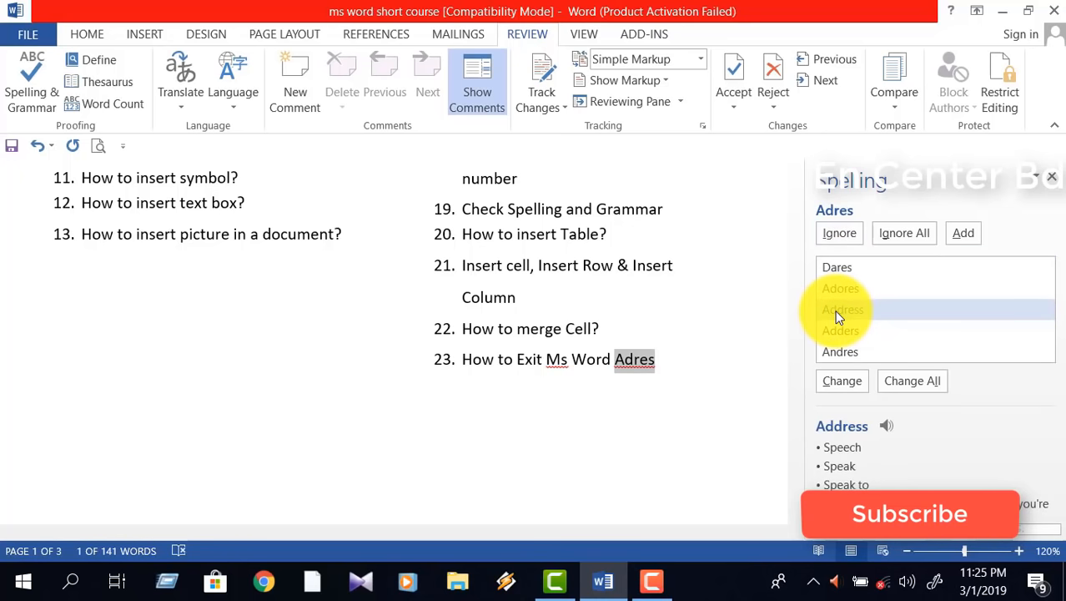
left_click(844, 382)
left_click(625, 361)
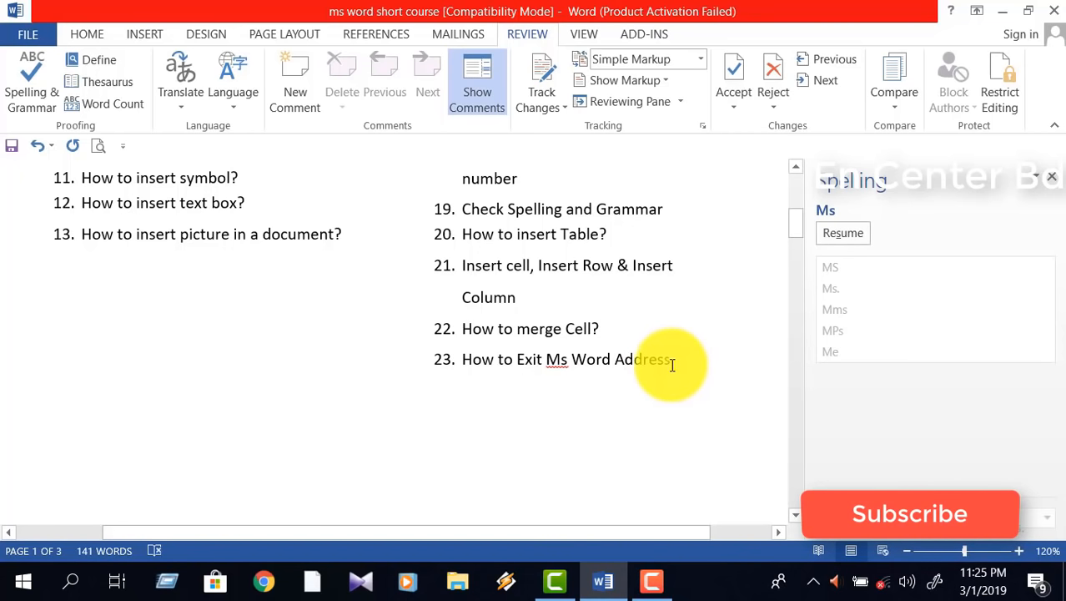
- Undo the spelling correction and replace "Adres" with "Address" using the suggestions offered on the word itself
key("ctrl+z")
right_click(630, 355)
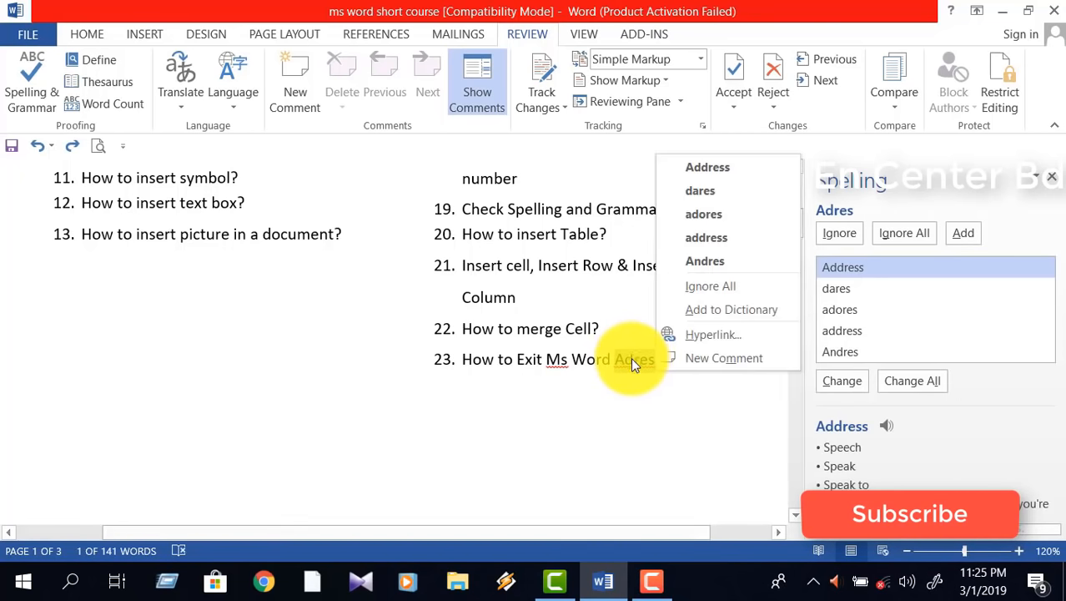
left_click(715, 172)
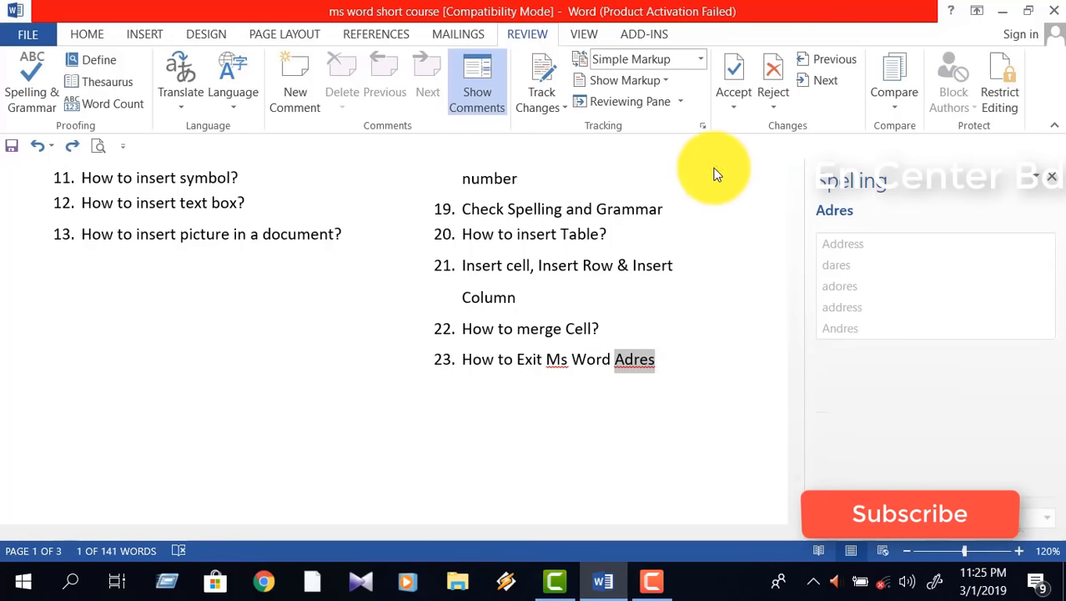